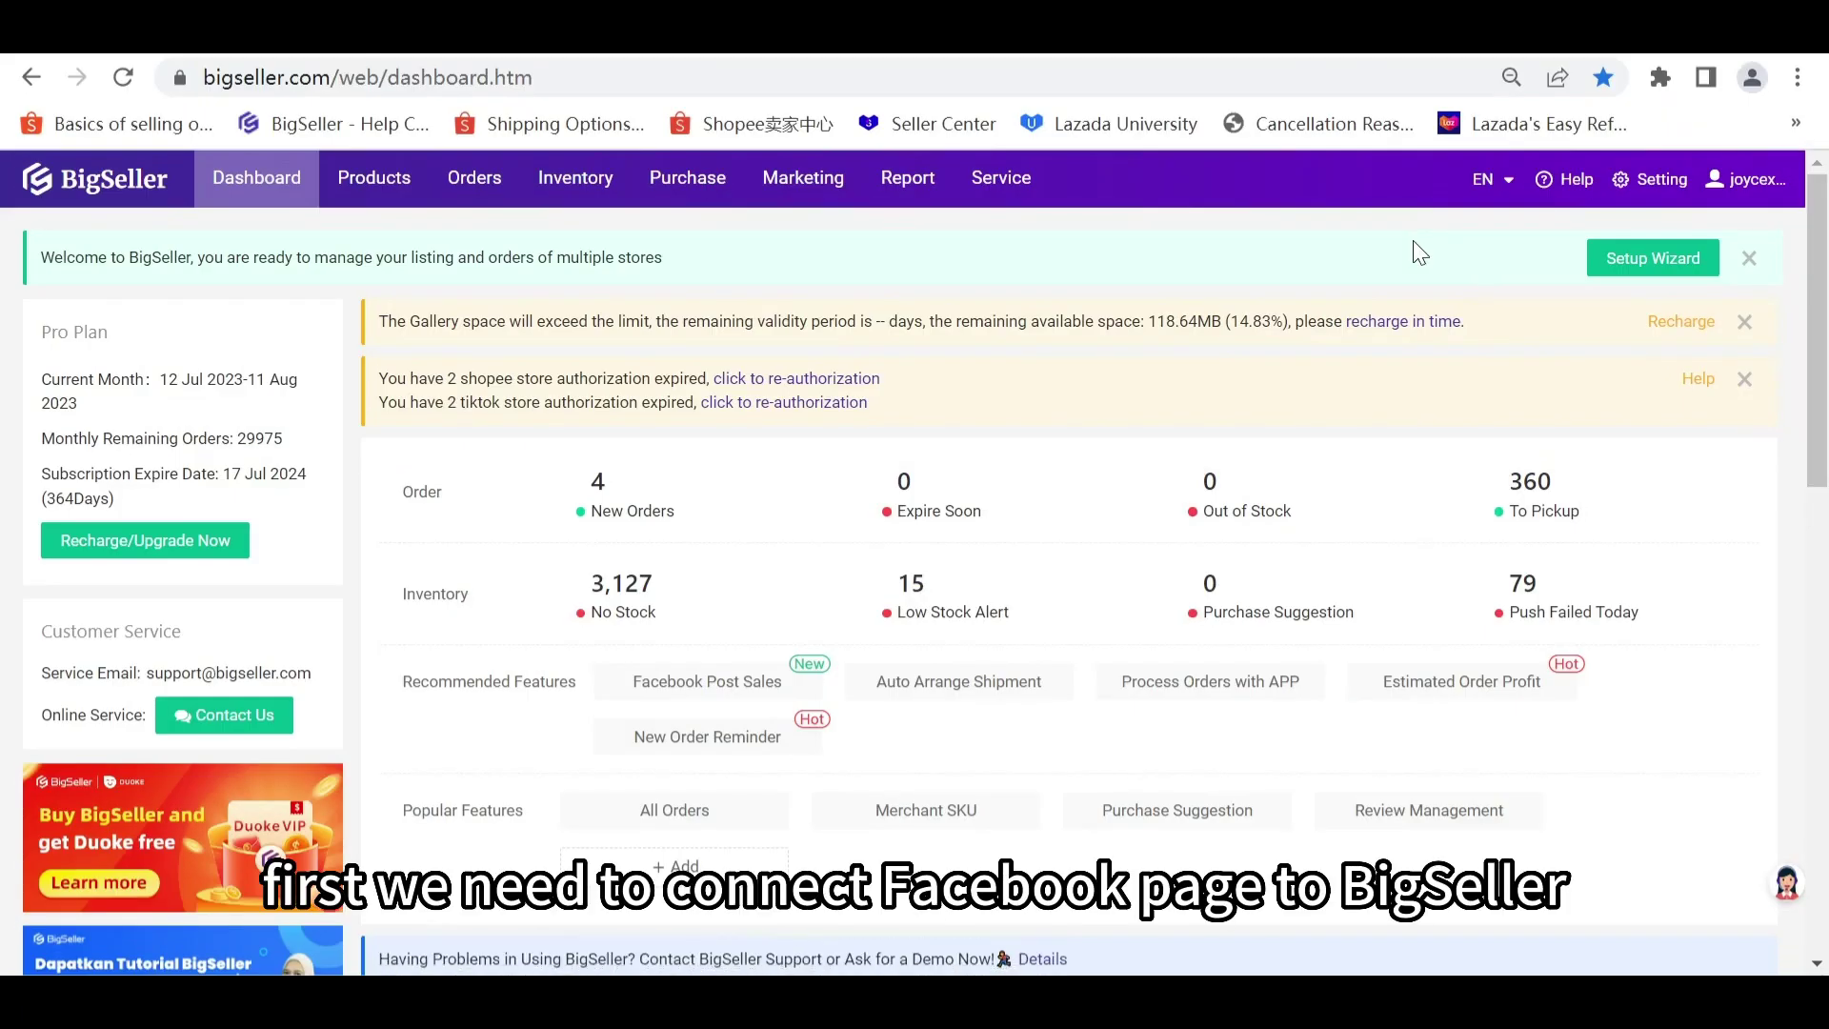
# Step: Link BigSeller to Facebook under Facebook Authorization, approving the Facebook popup so six pages appear
pyautogui.click(1647, 191)
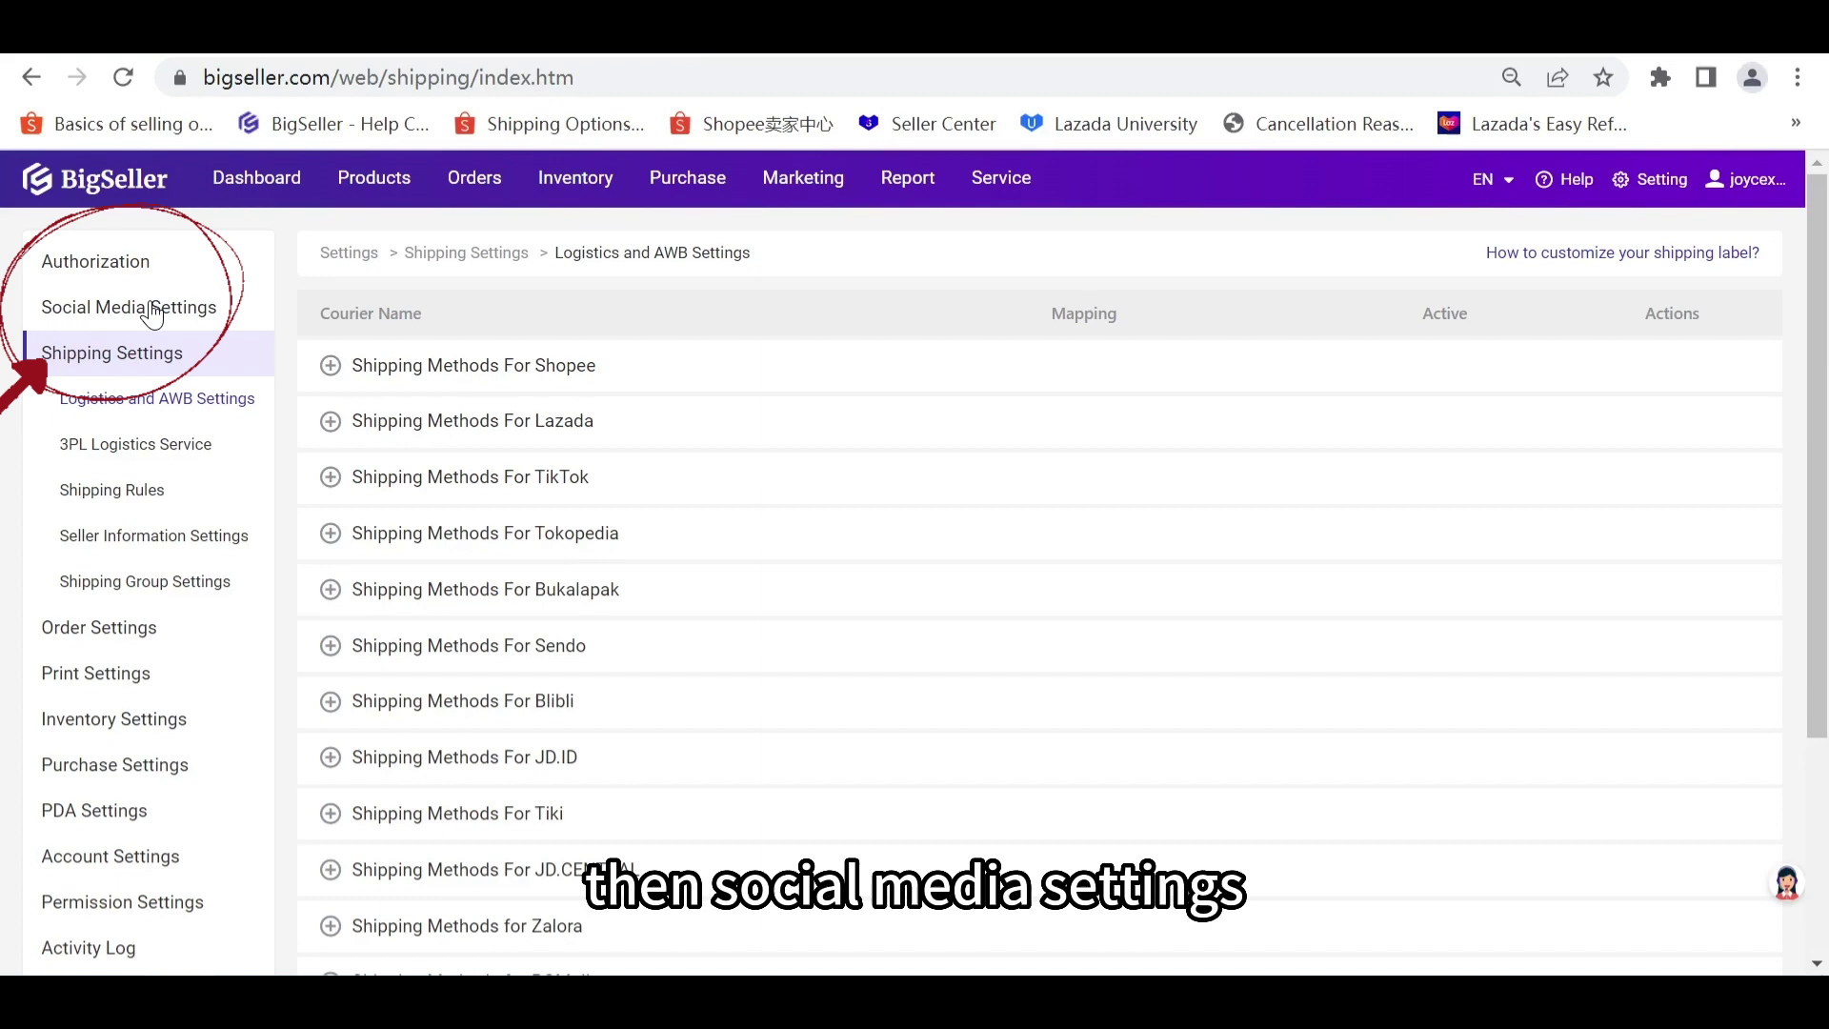
pyautogui.click(153, 314)
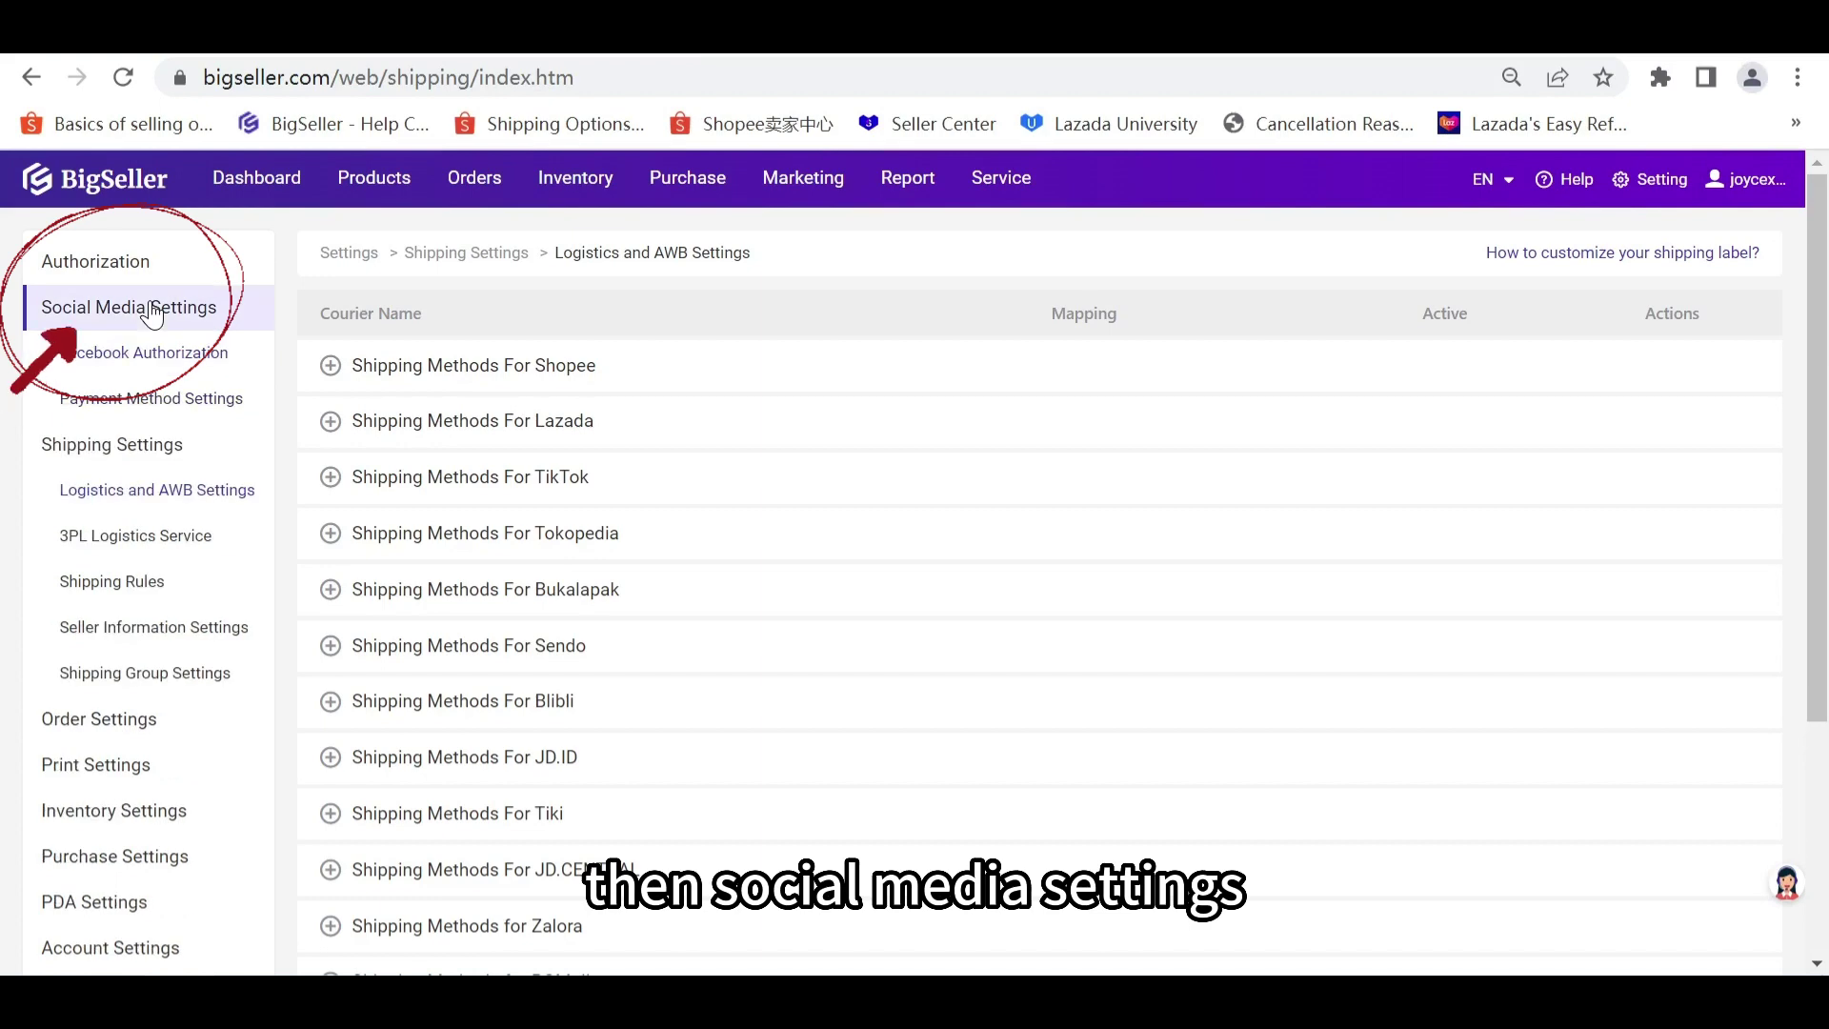
pyautogui.click(210, 361)
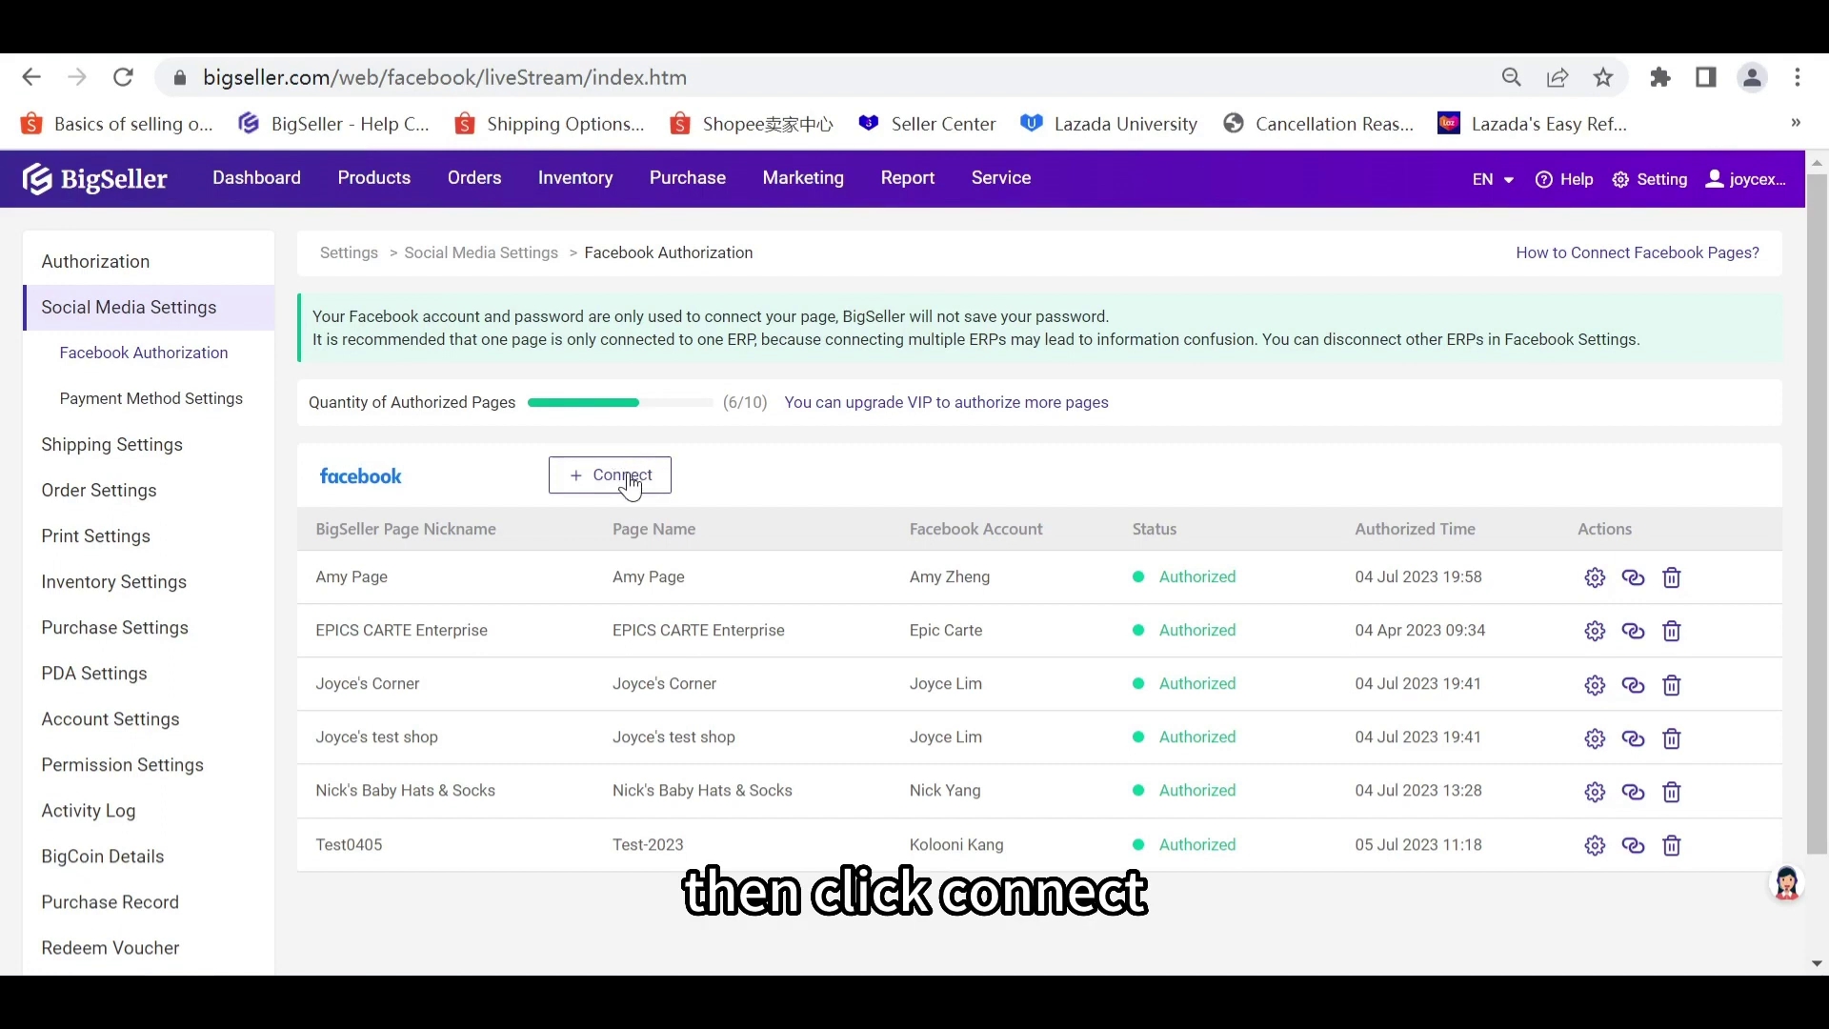
pyautogui.click(629, 476)
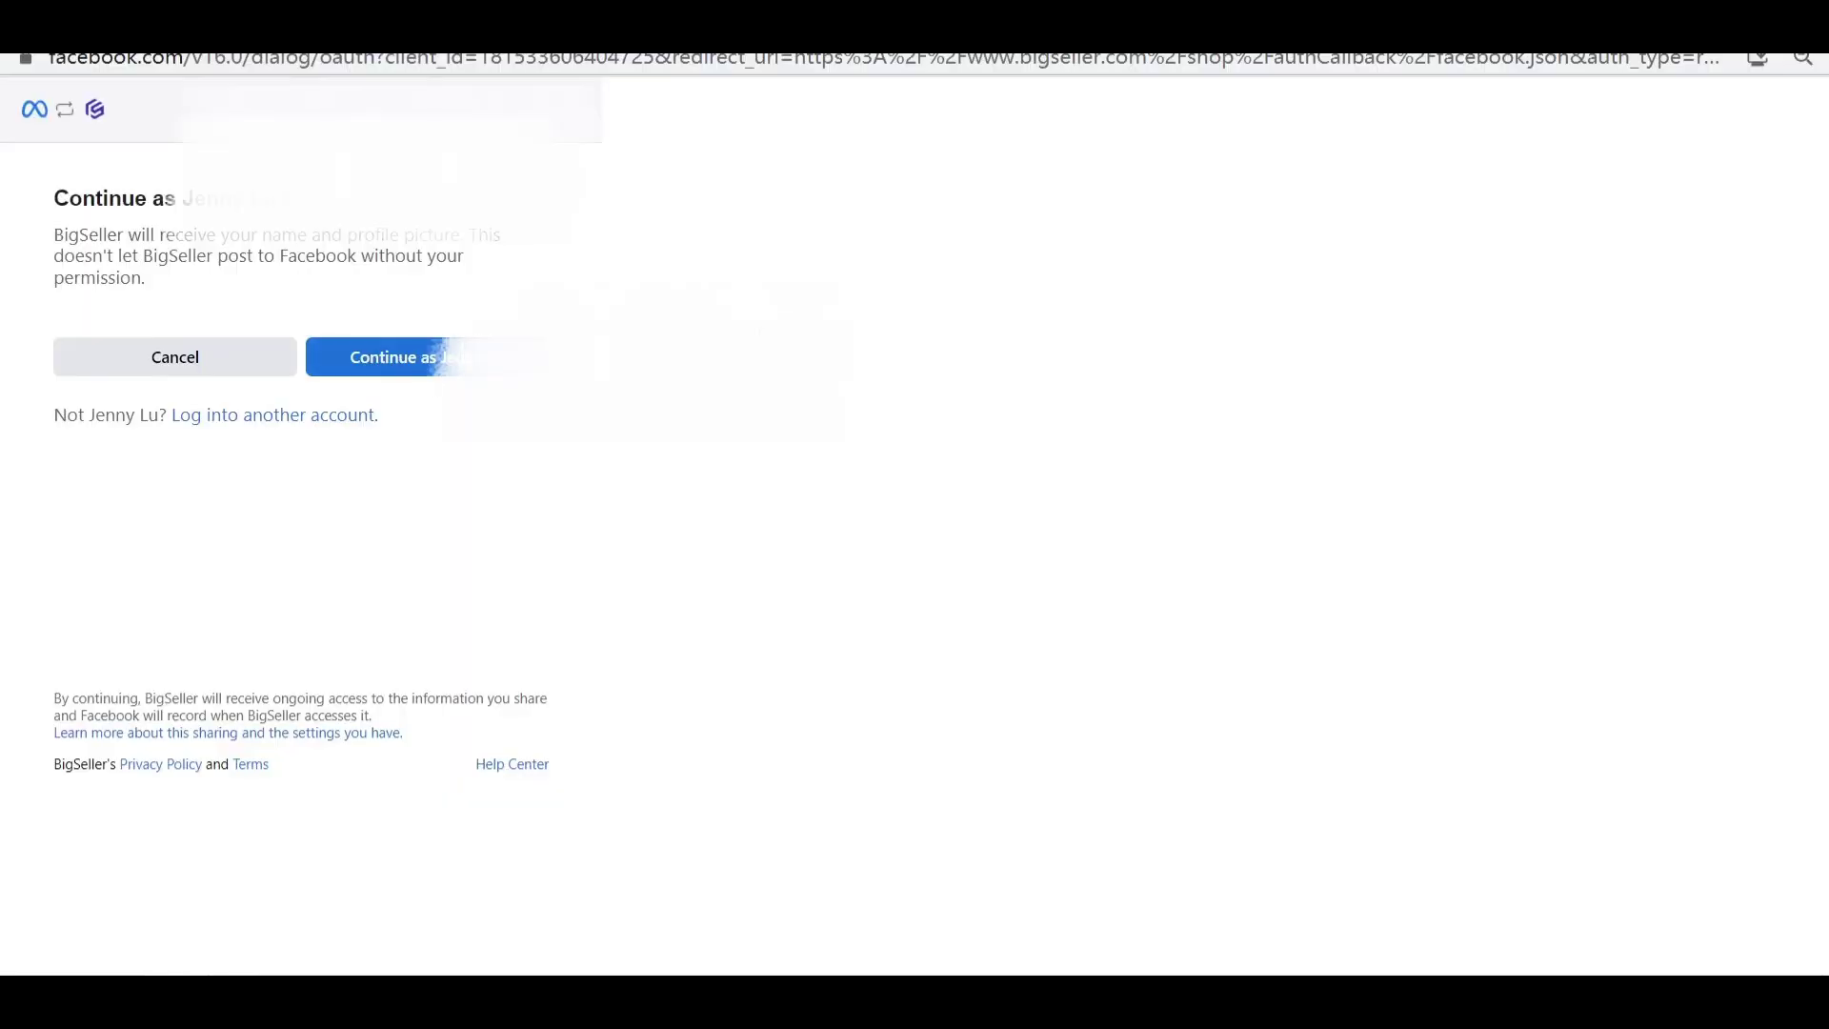
pyautogui.click(420, 366)
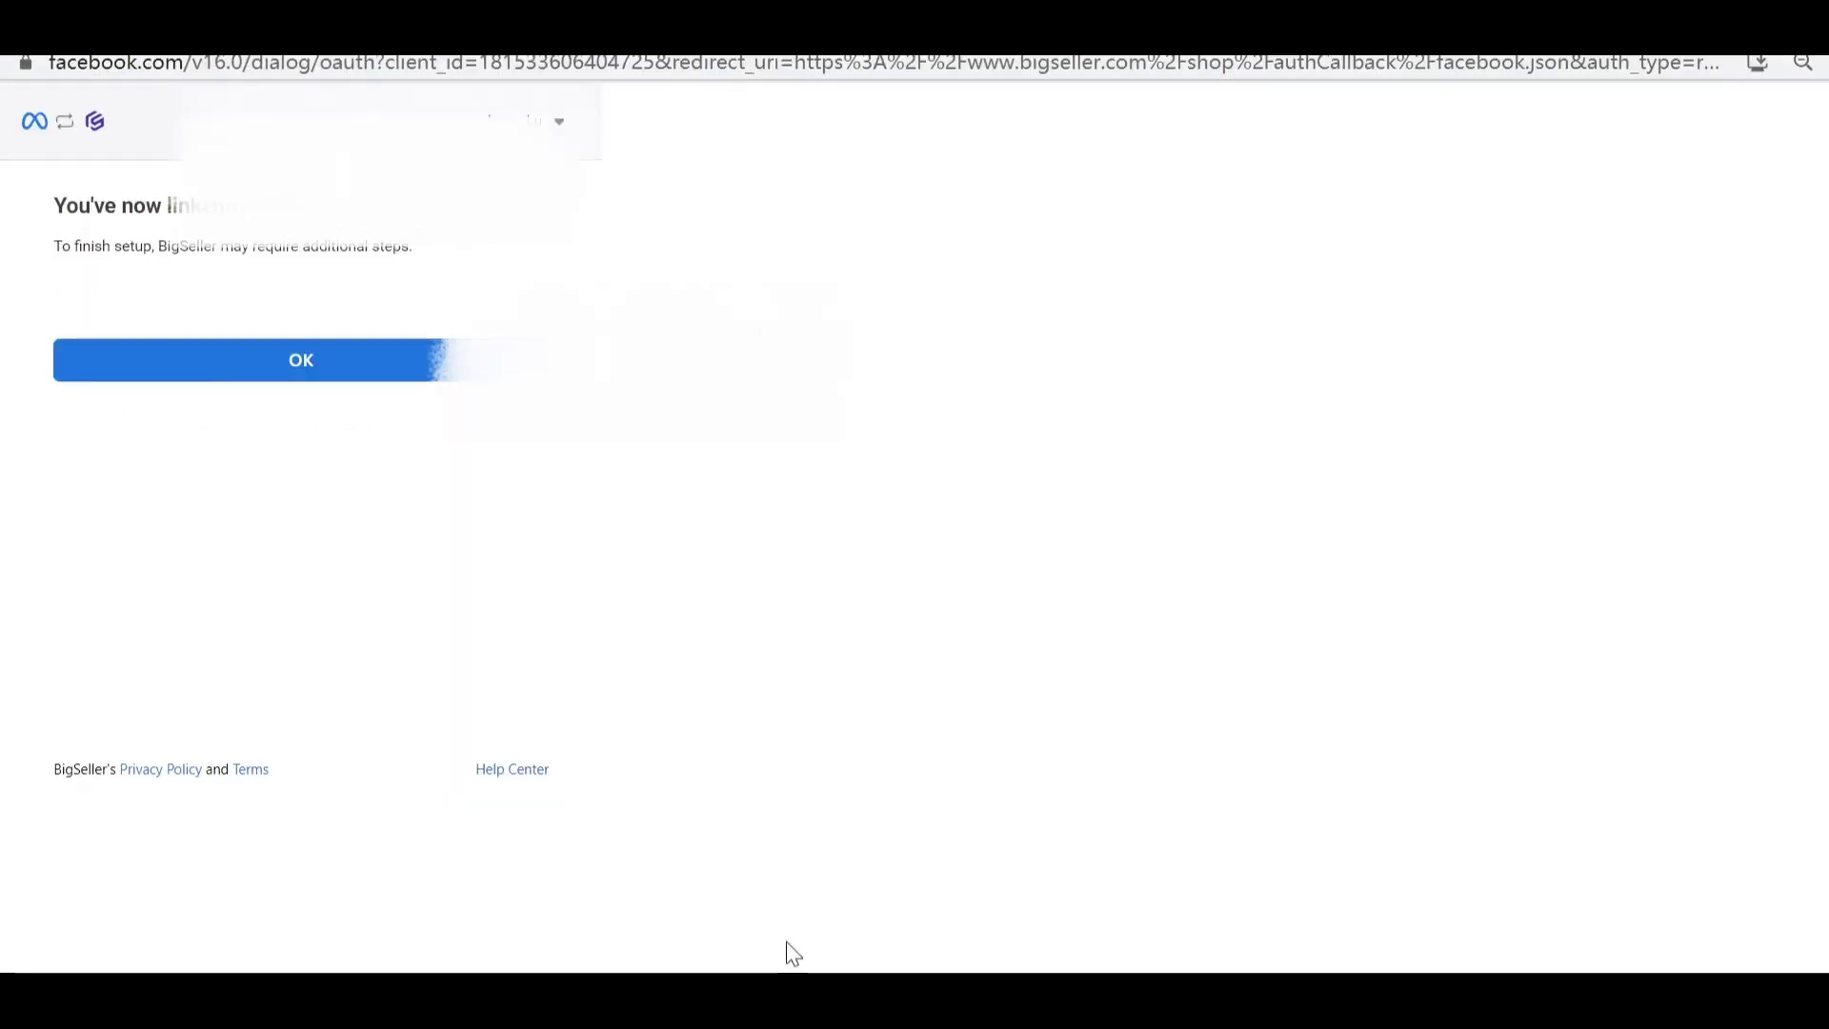
pyautogui.click(300, 362)
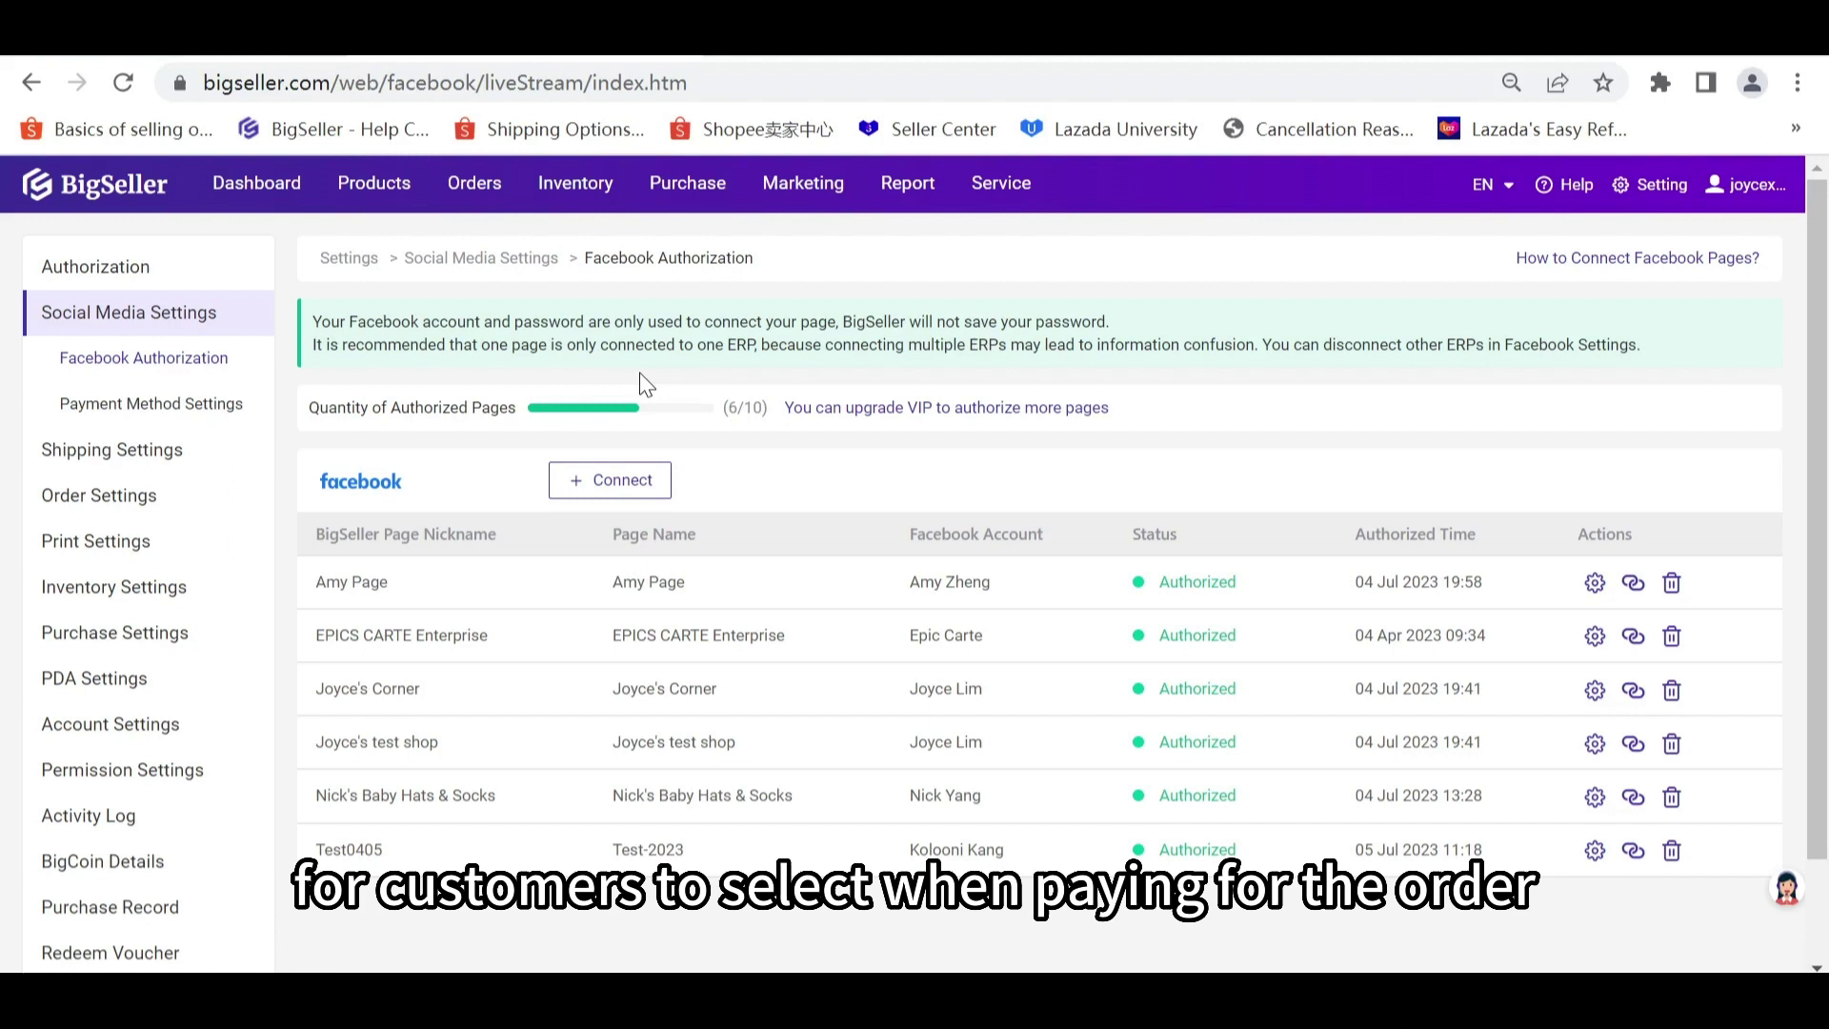
# Step: Enable COD in Payment Method Settings and save the payment certificate upload guide
pyautogui.click(167, 407)
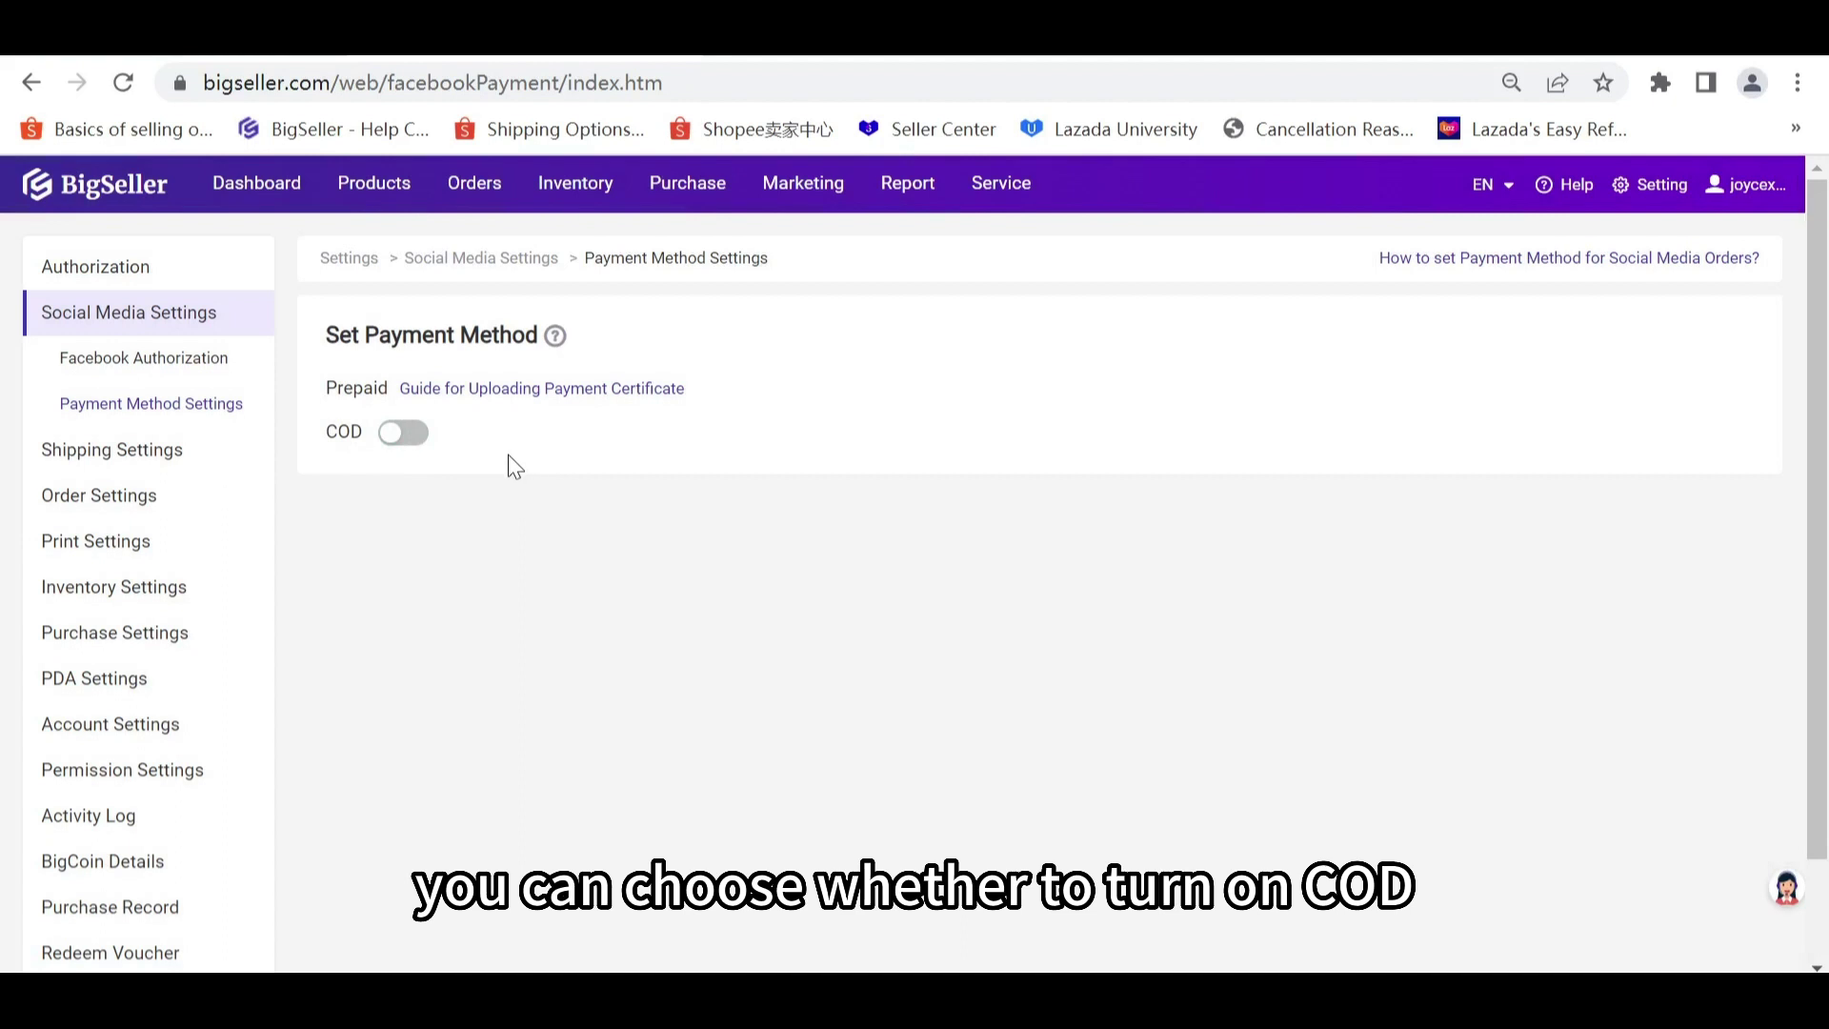
pyautogui.click(417, 437)
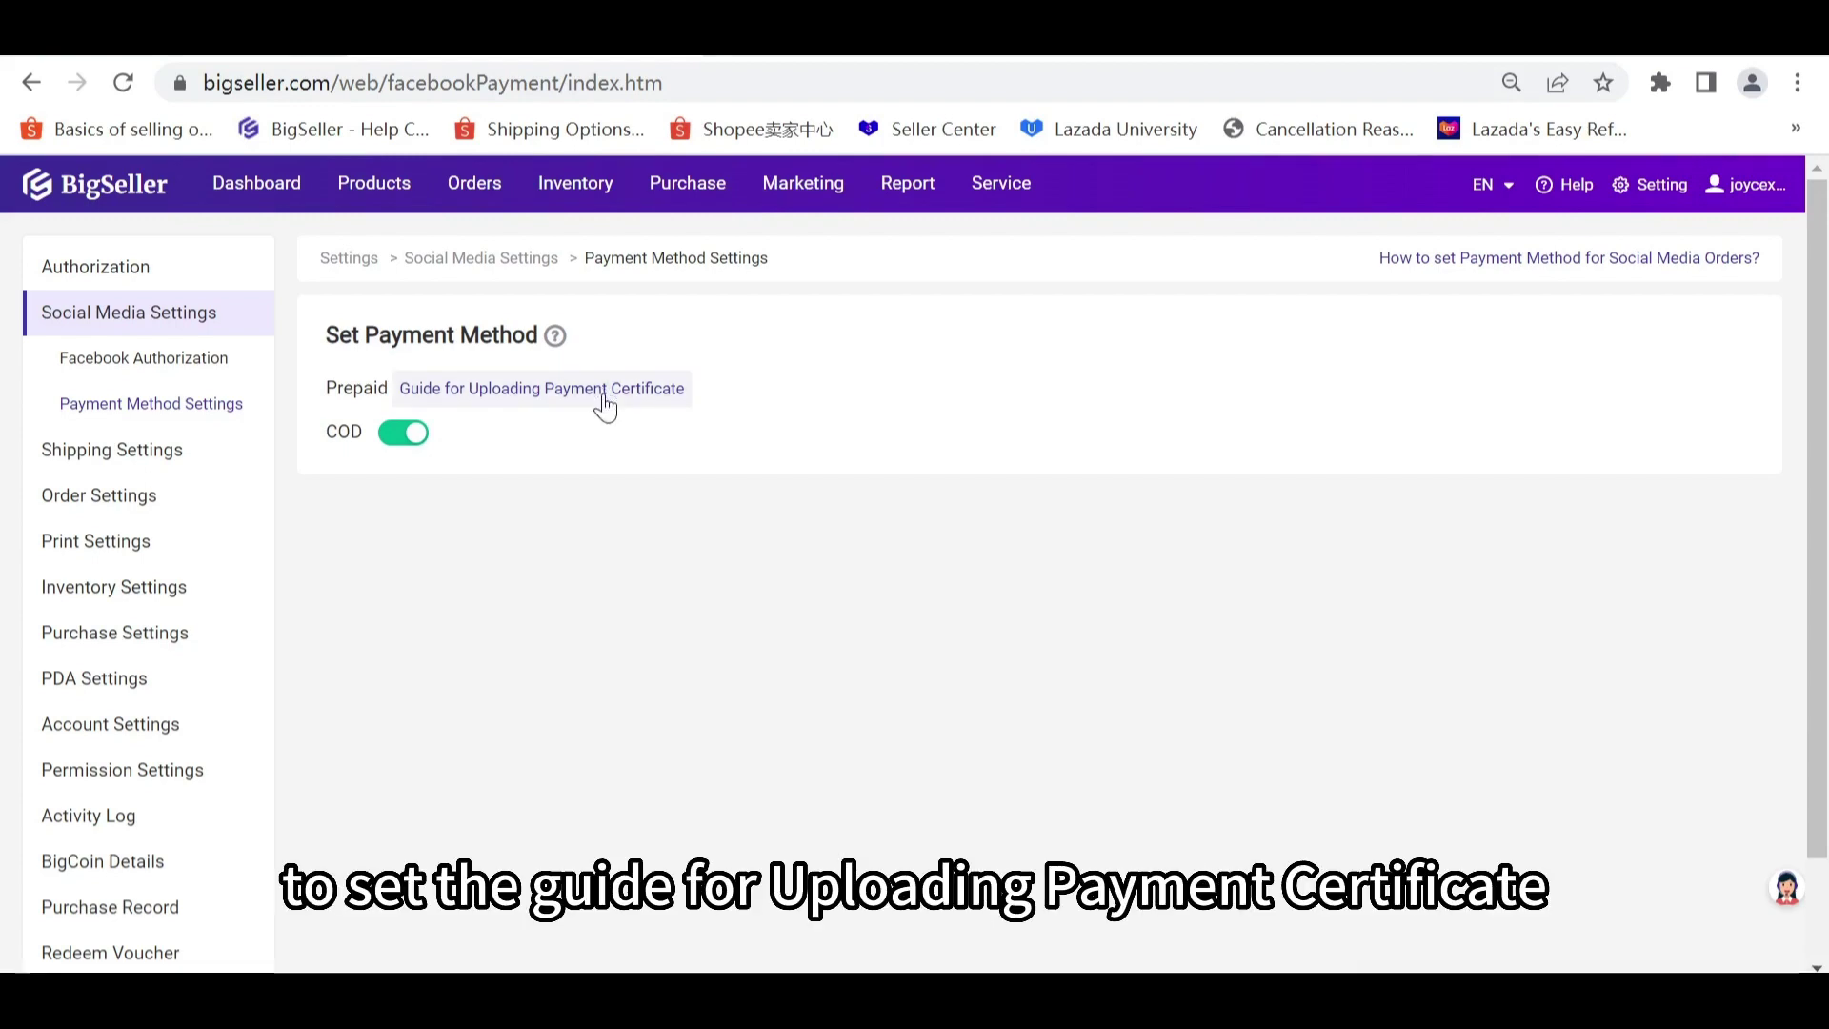
pyautogui.click(604, 404)
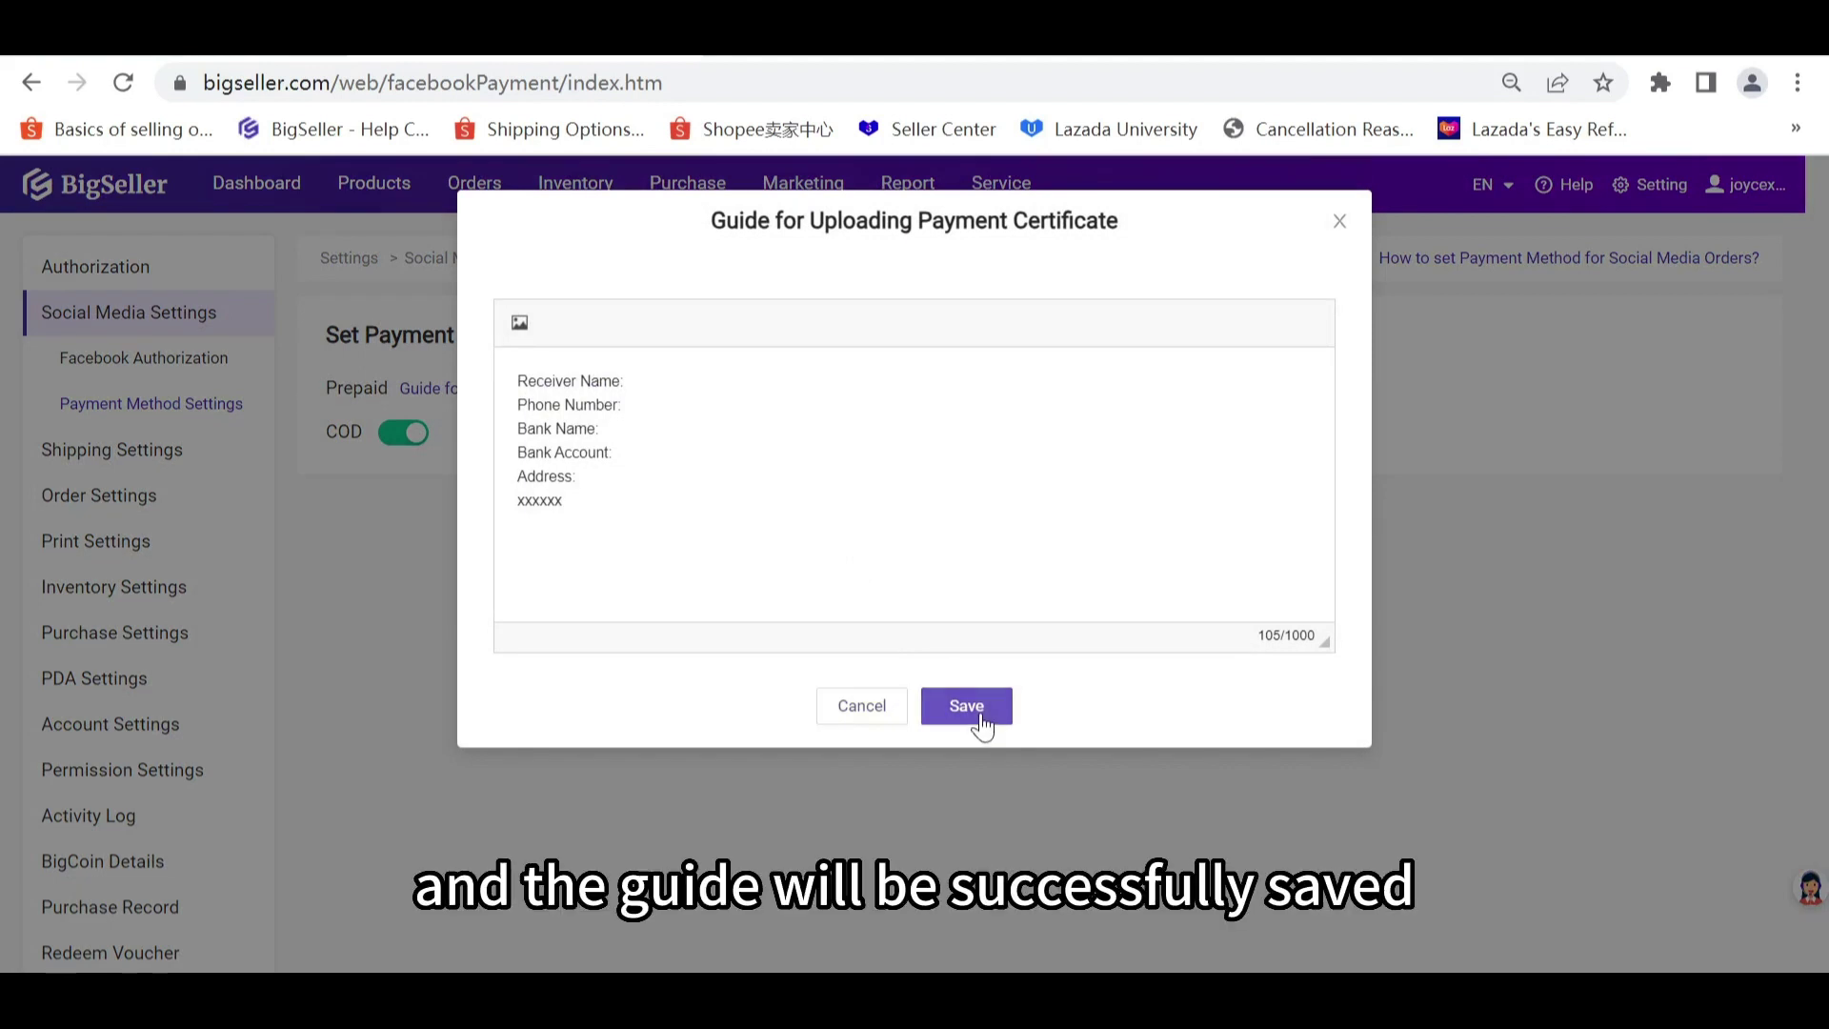
pyautogui.click(966, 706)
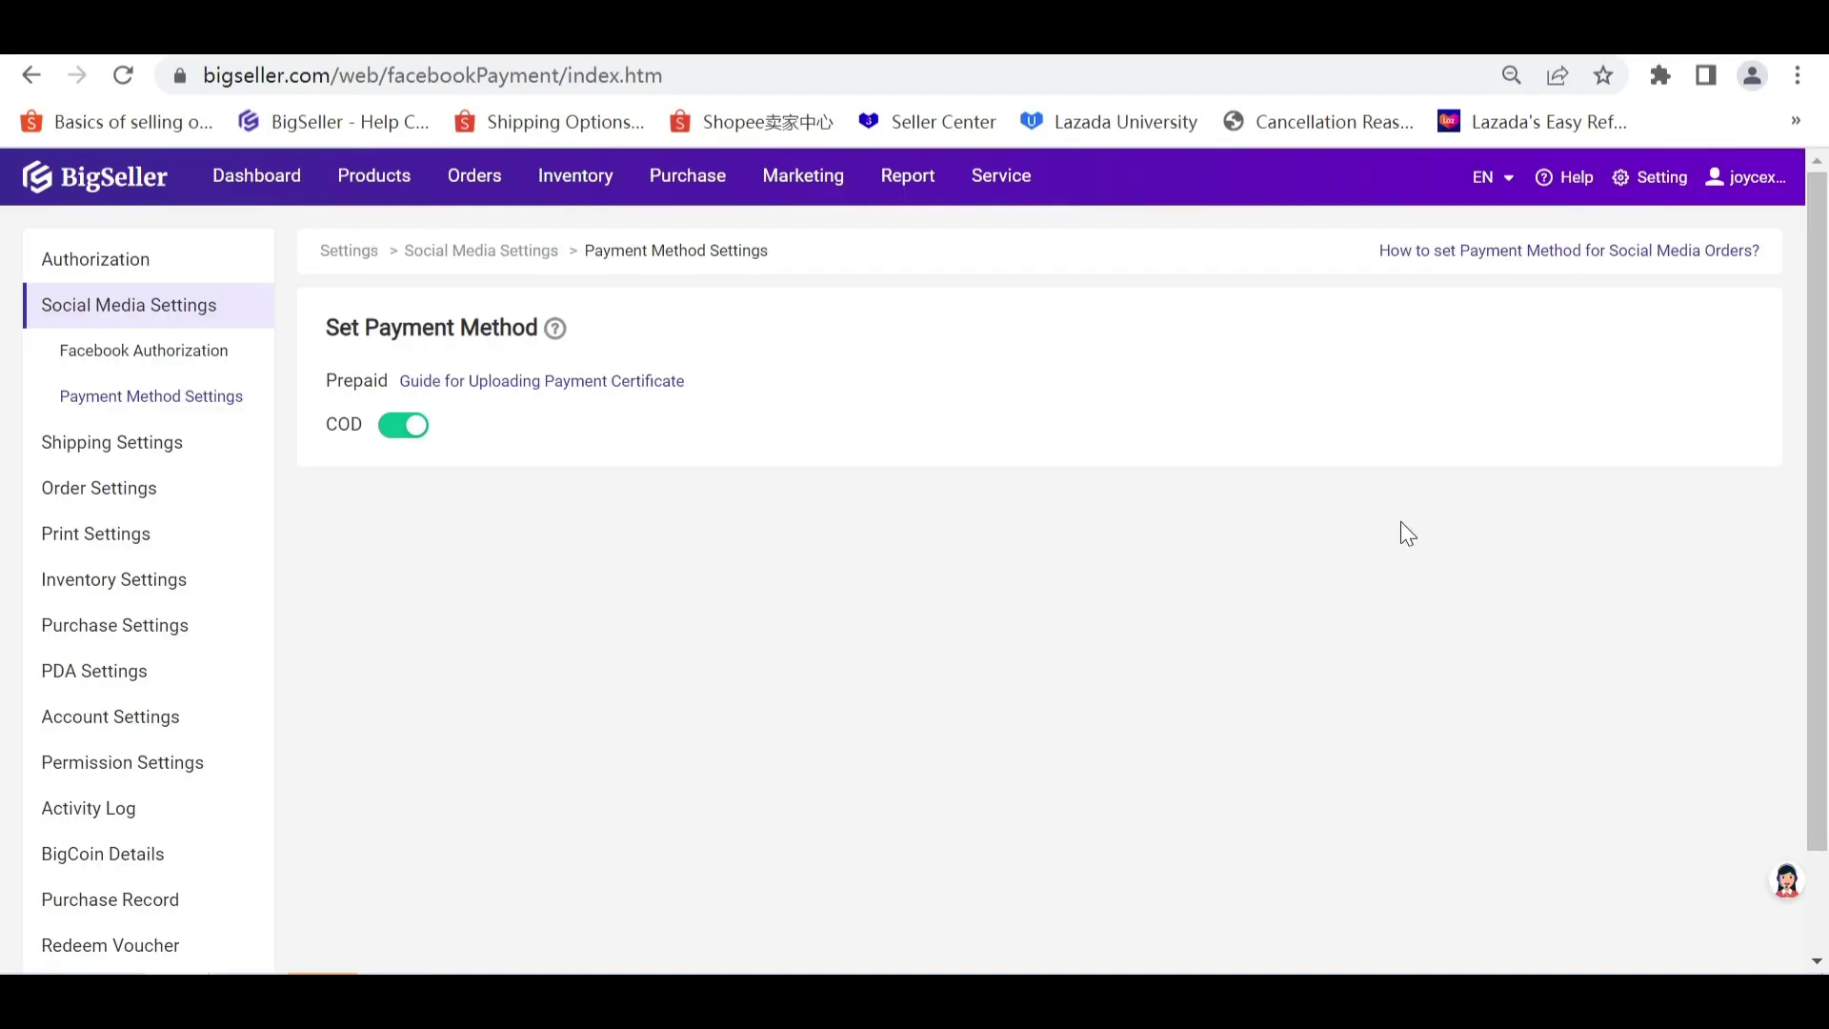
pyautogui.moveTo(798, 195)
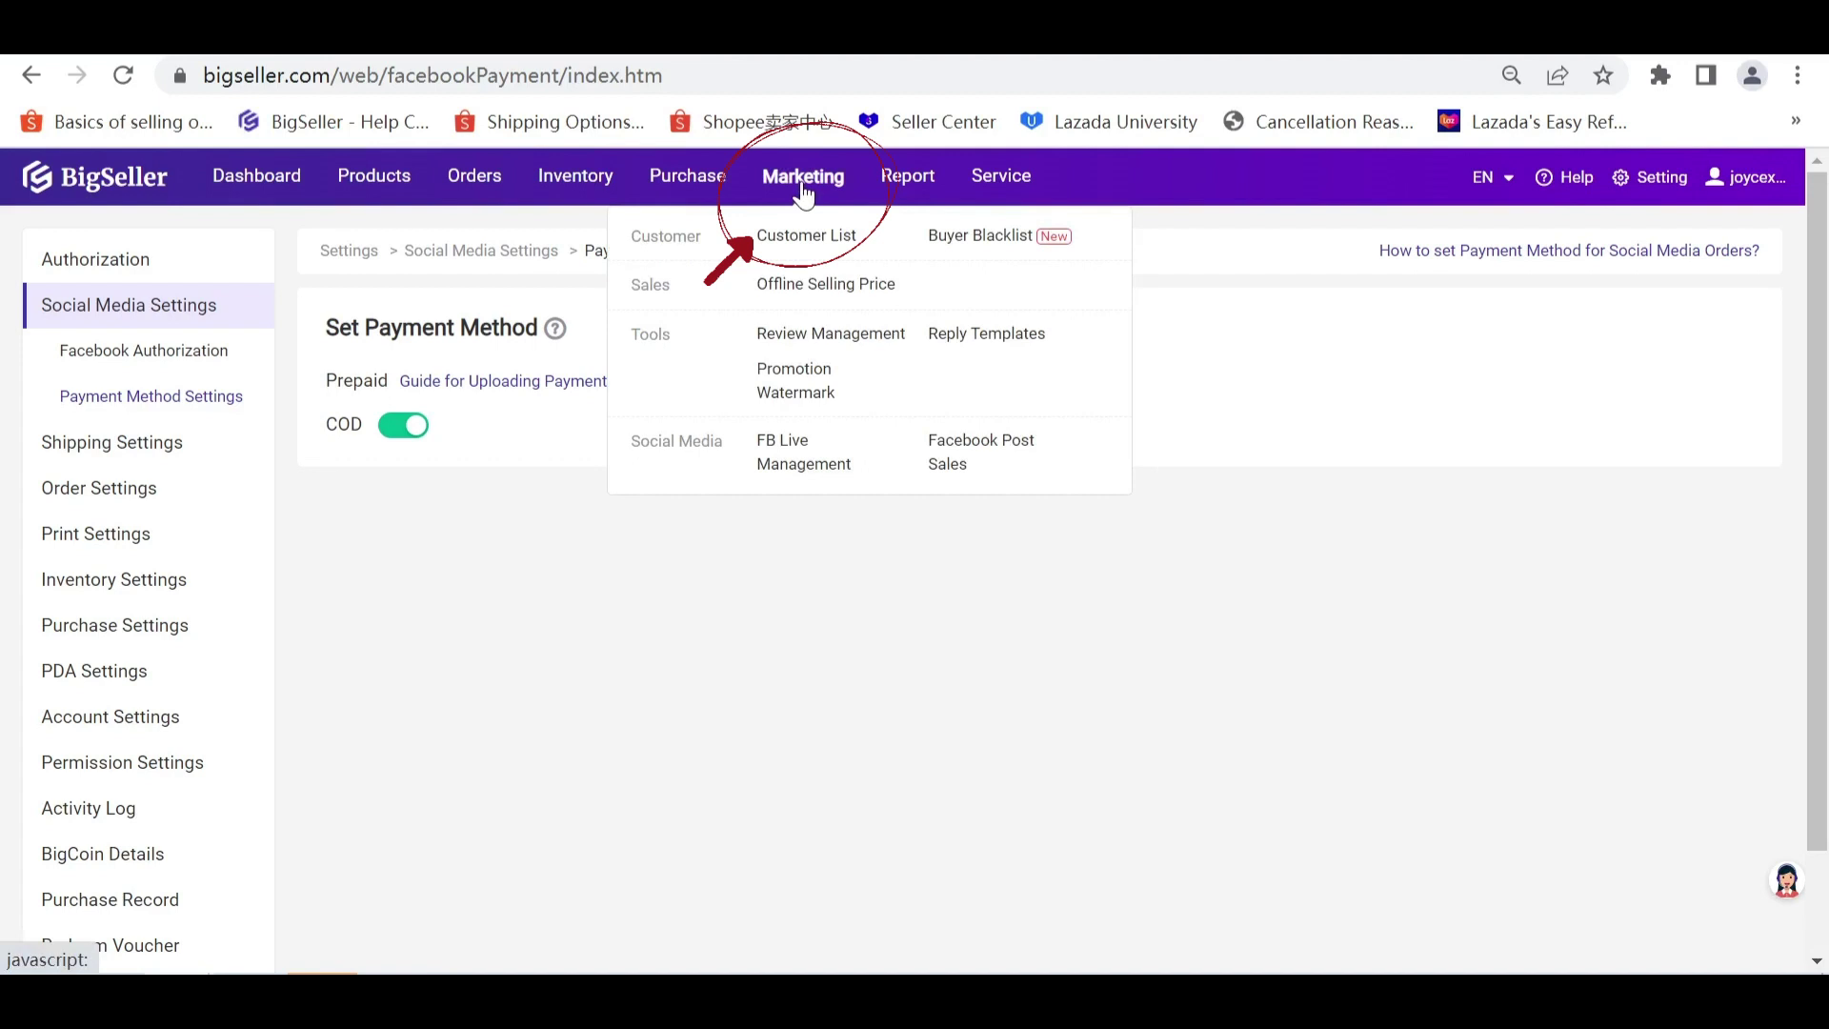
# Step: Start a new Facebook Post Sales rule for the baby hats and socks page
pyautogui.click(961, 455)
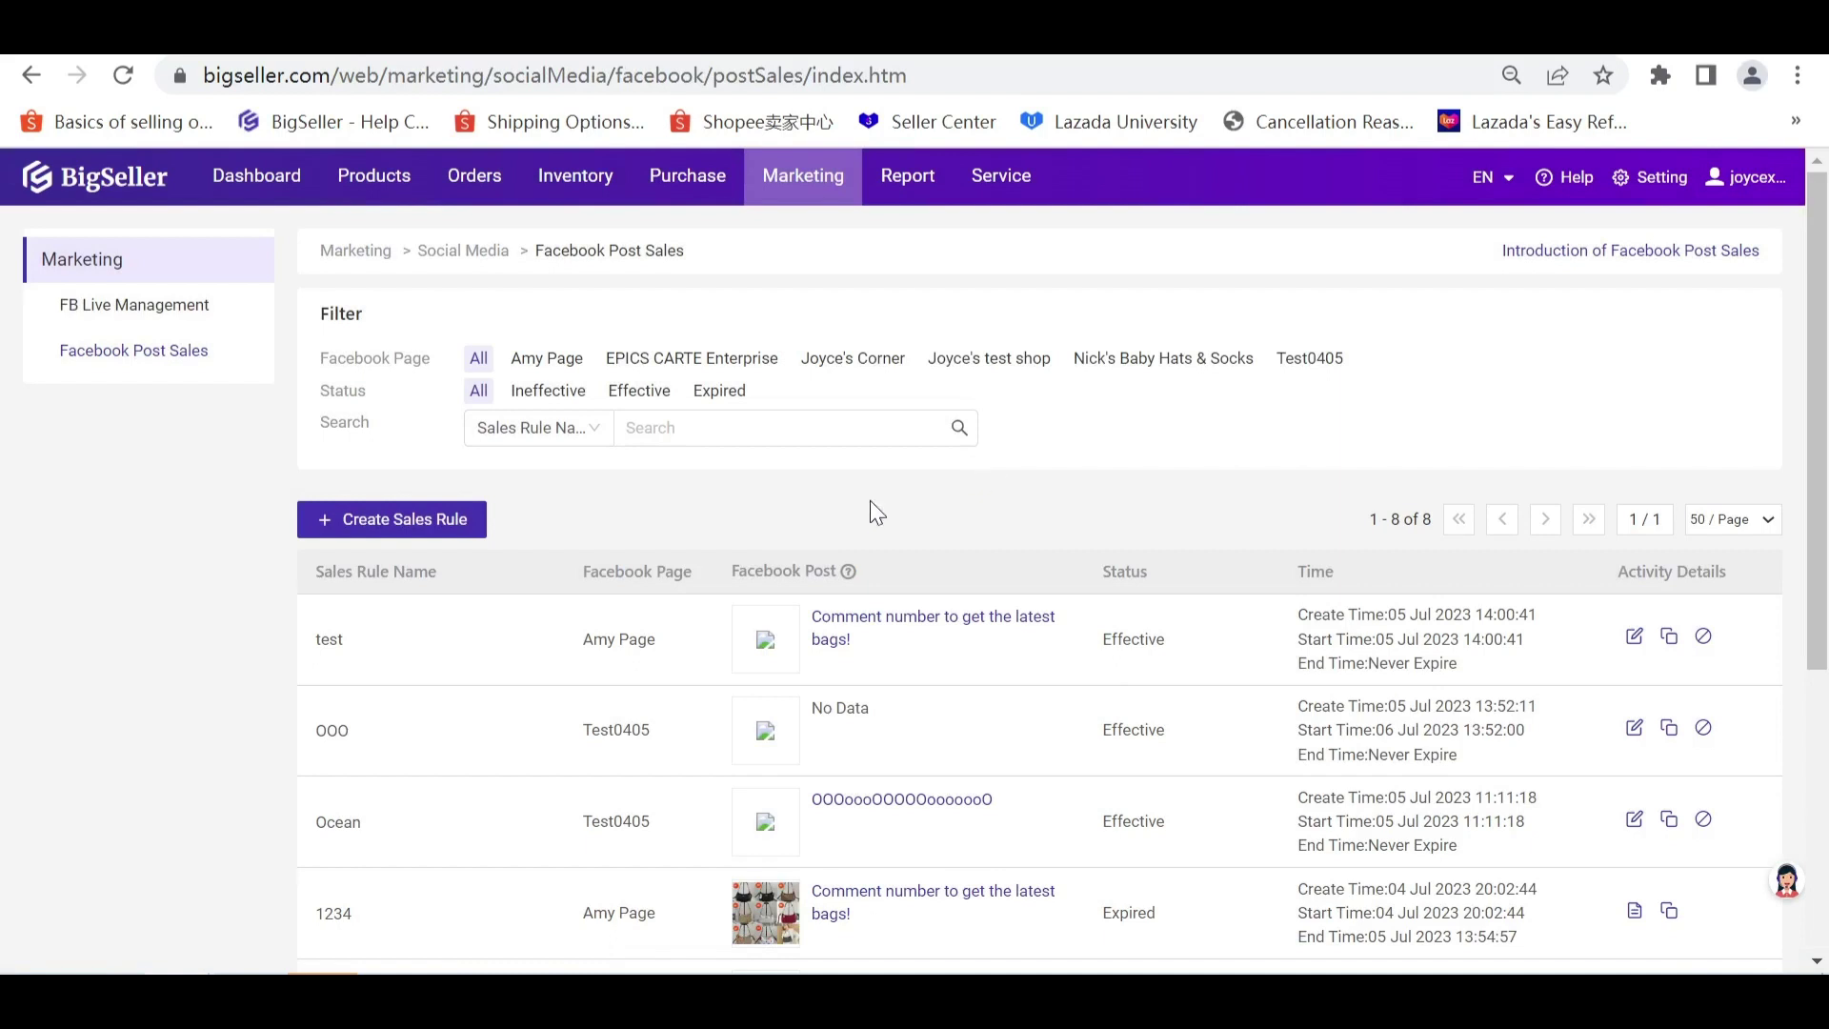
pyautogui.click(421, 530)
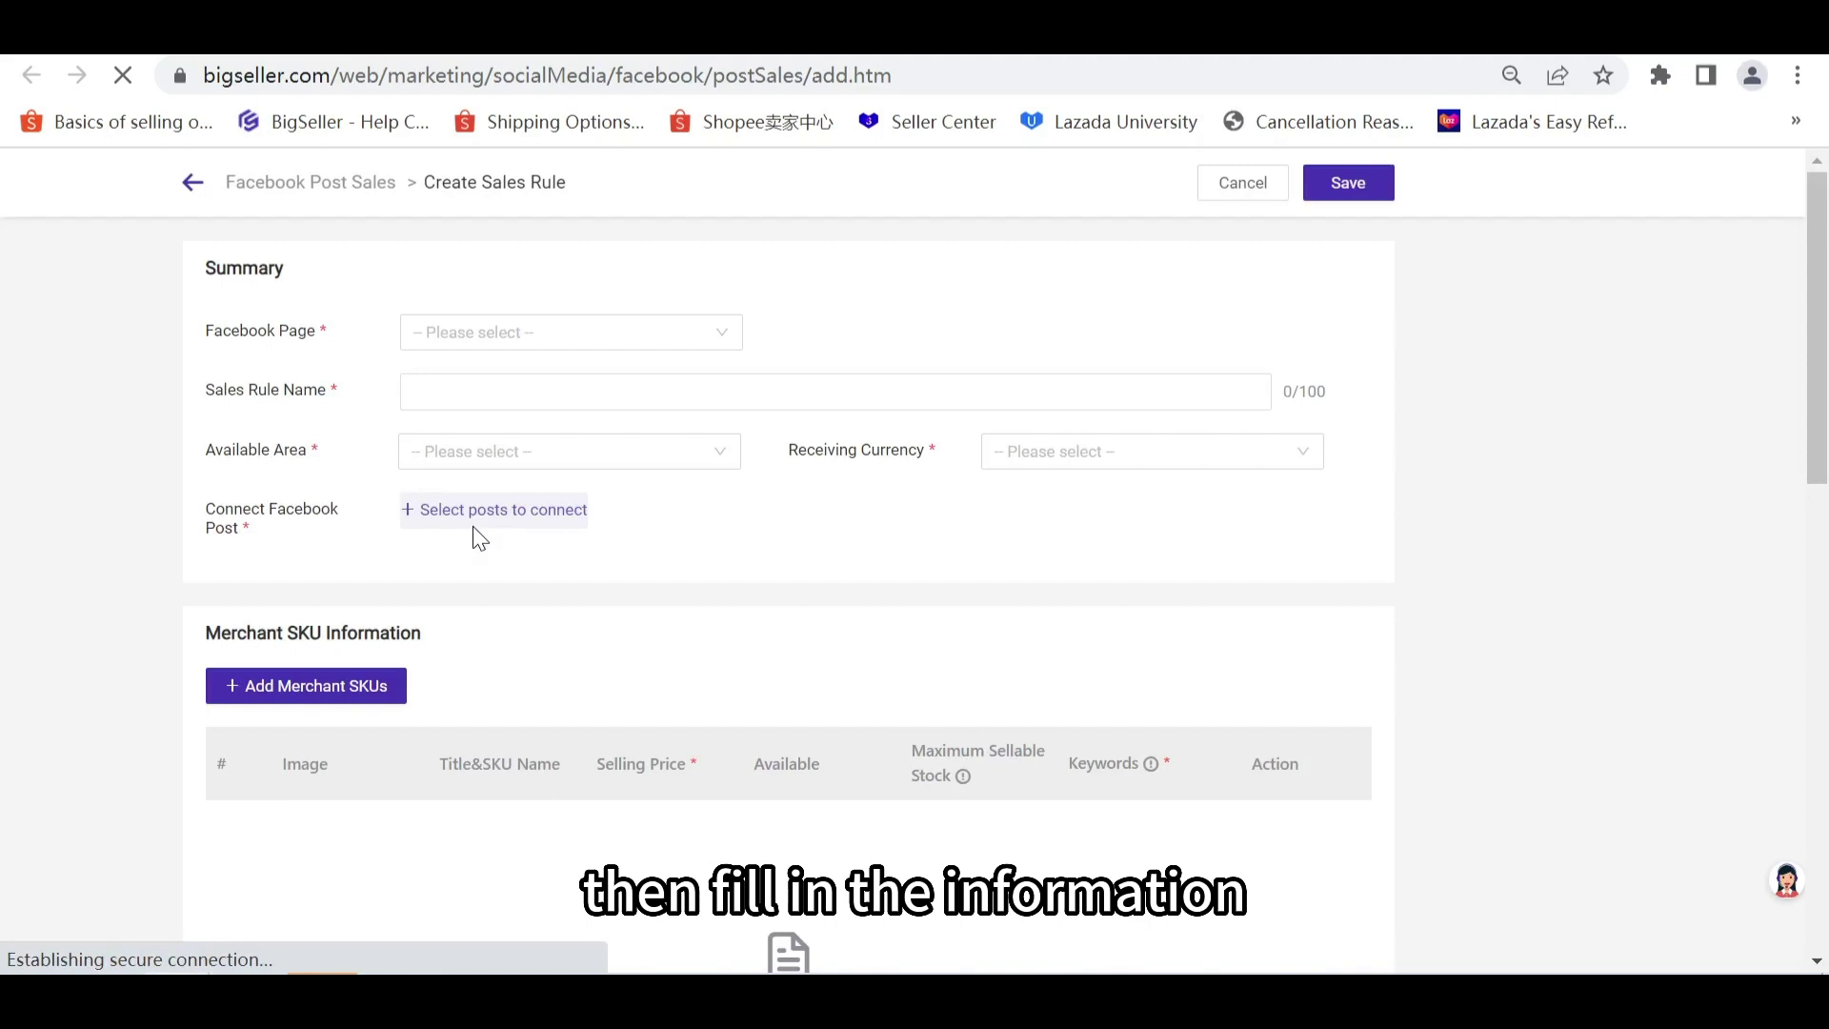
pyautogui.click(642, 349)
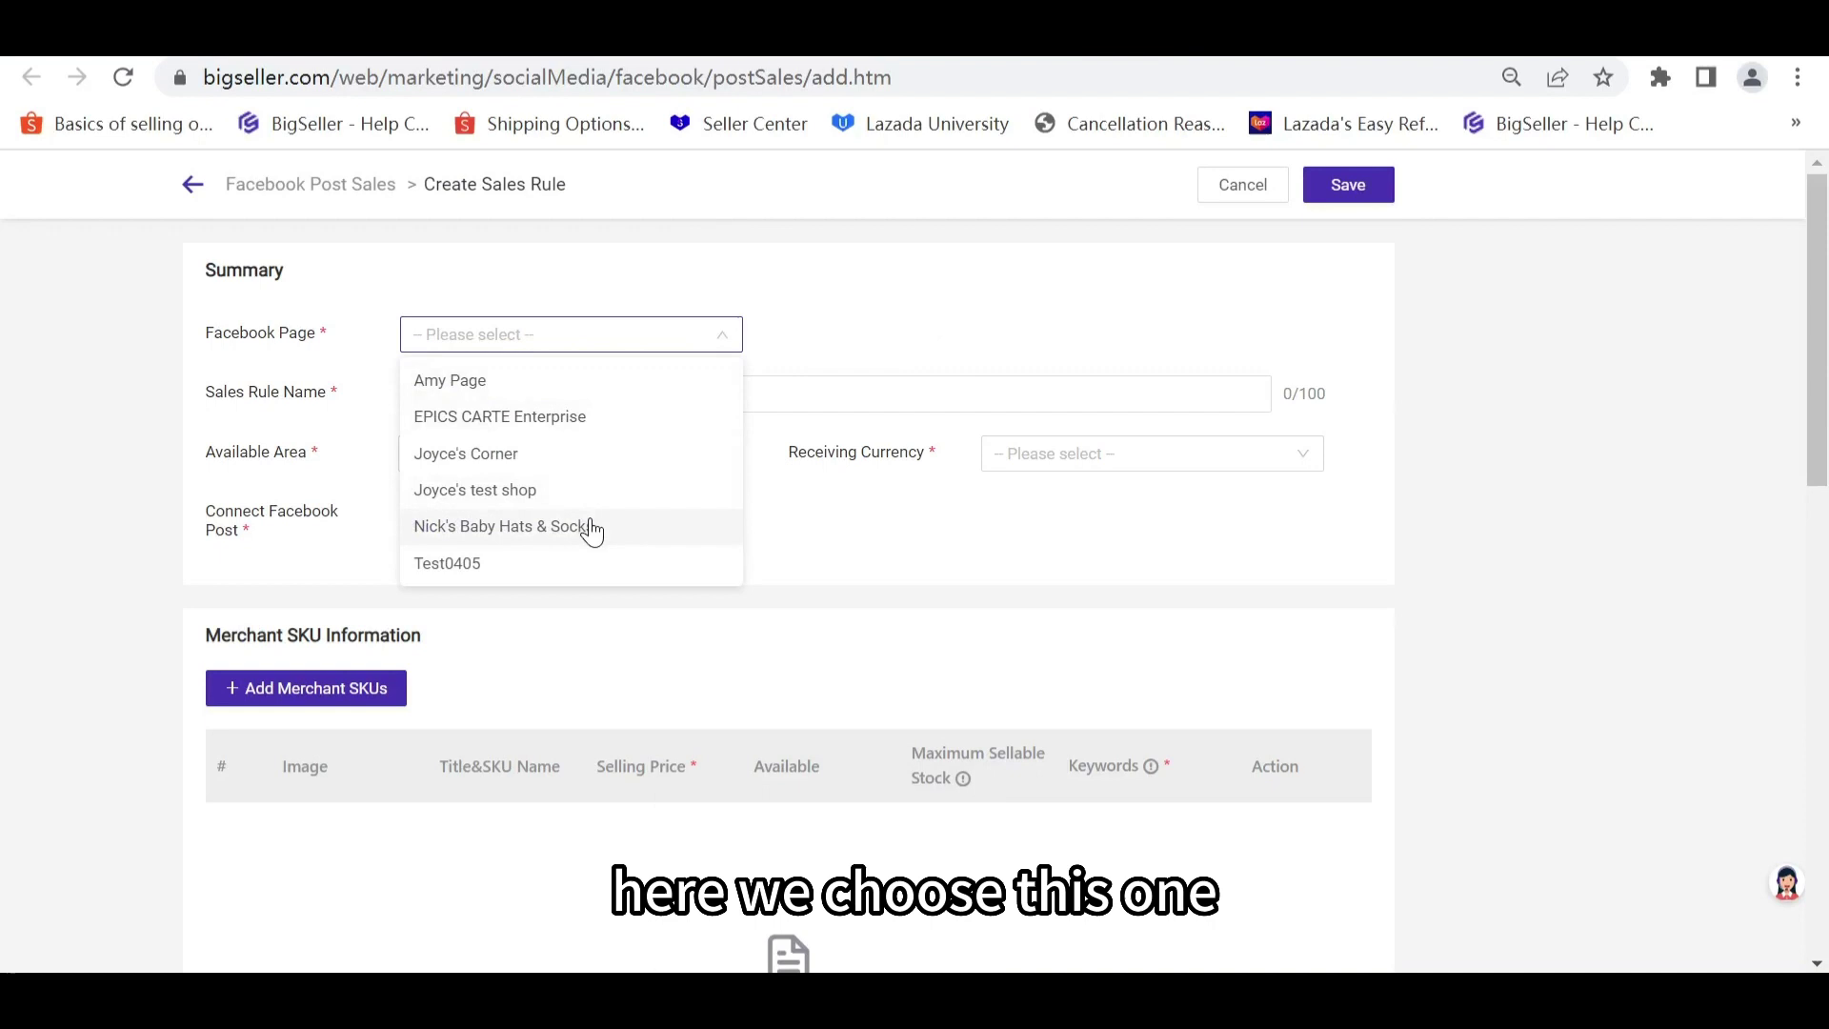
pyautogui.click(592, 530)
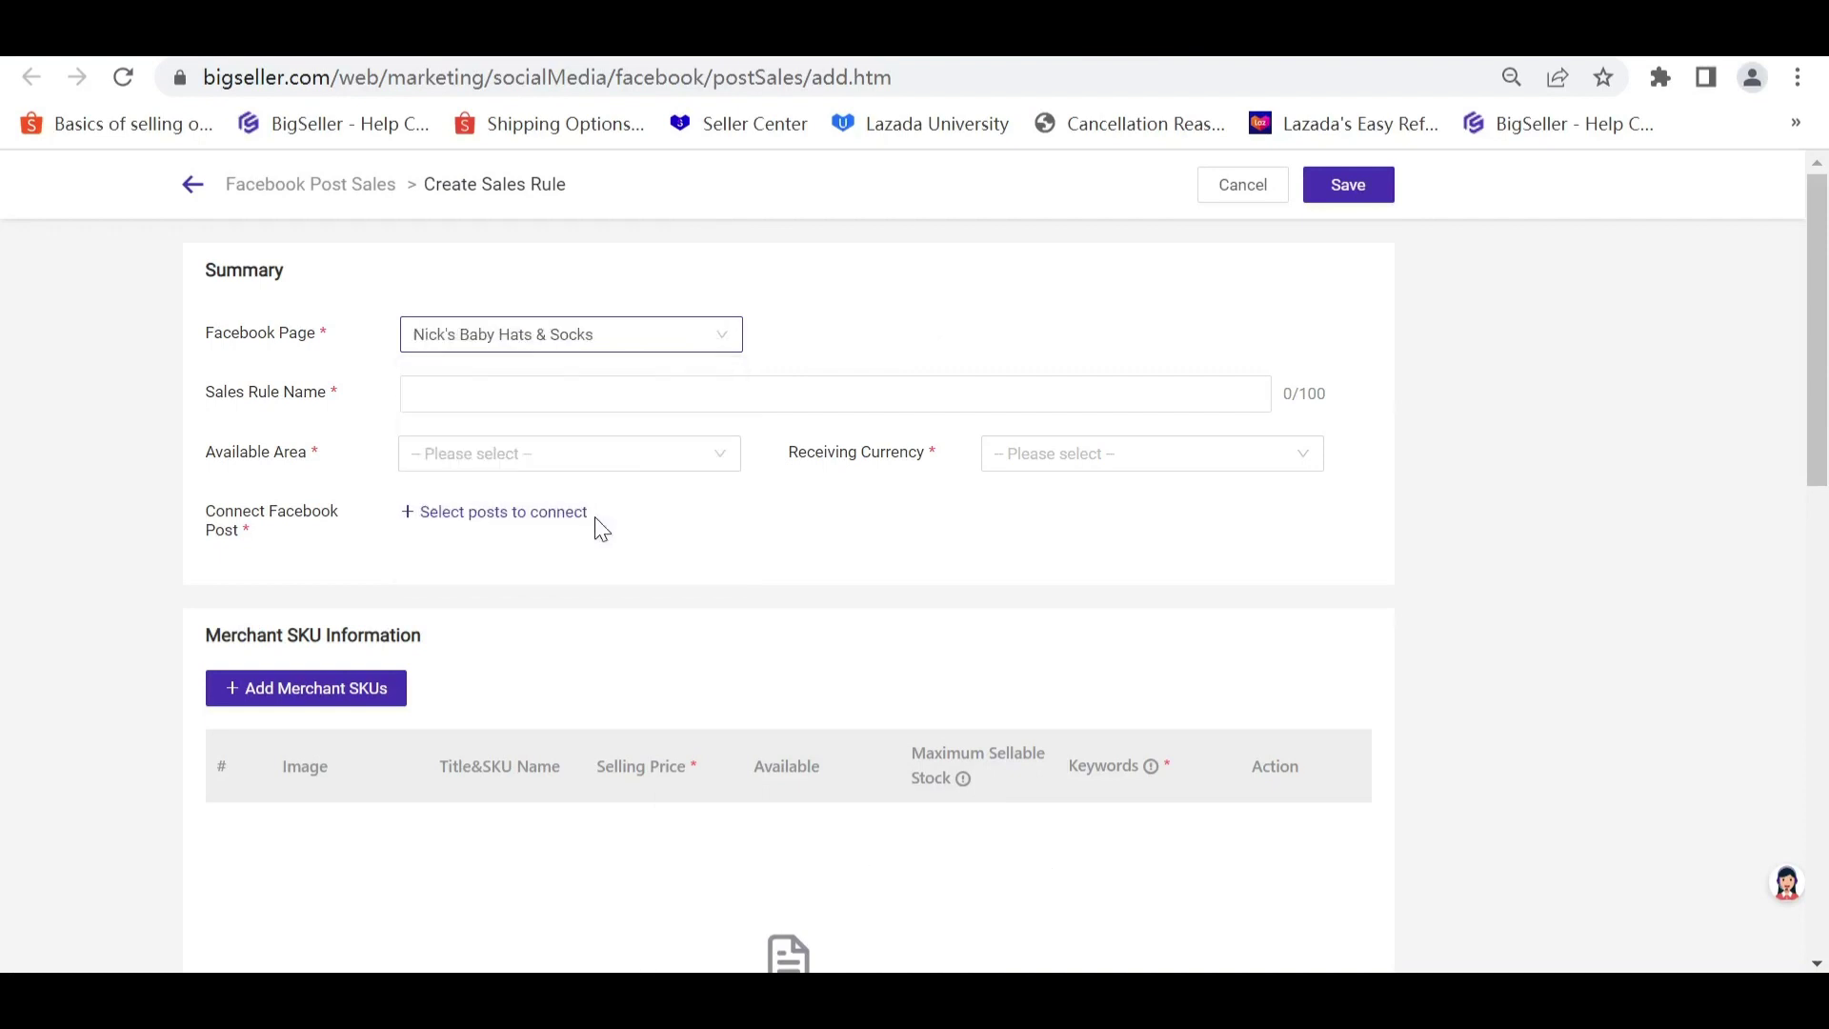
# Step: Name the rule test6, with available area Philippines and receiving currency PHP
pyautogui.click(753, 388)
pyautogui.write('test')
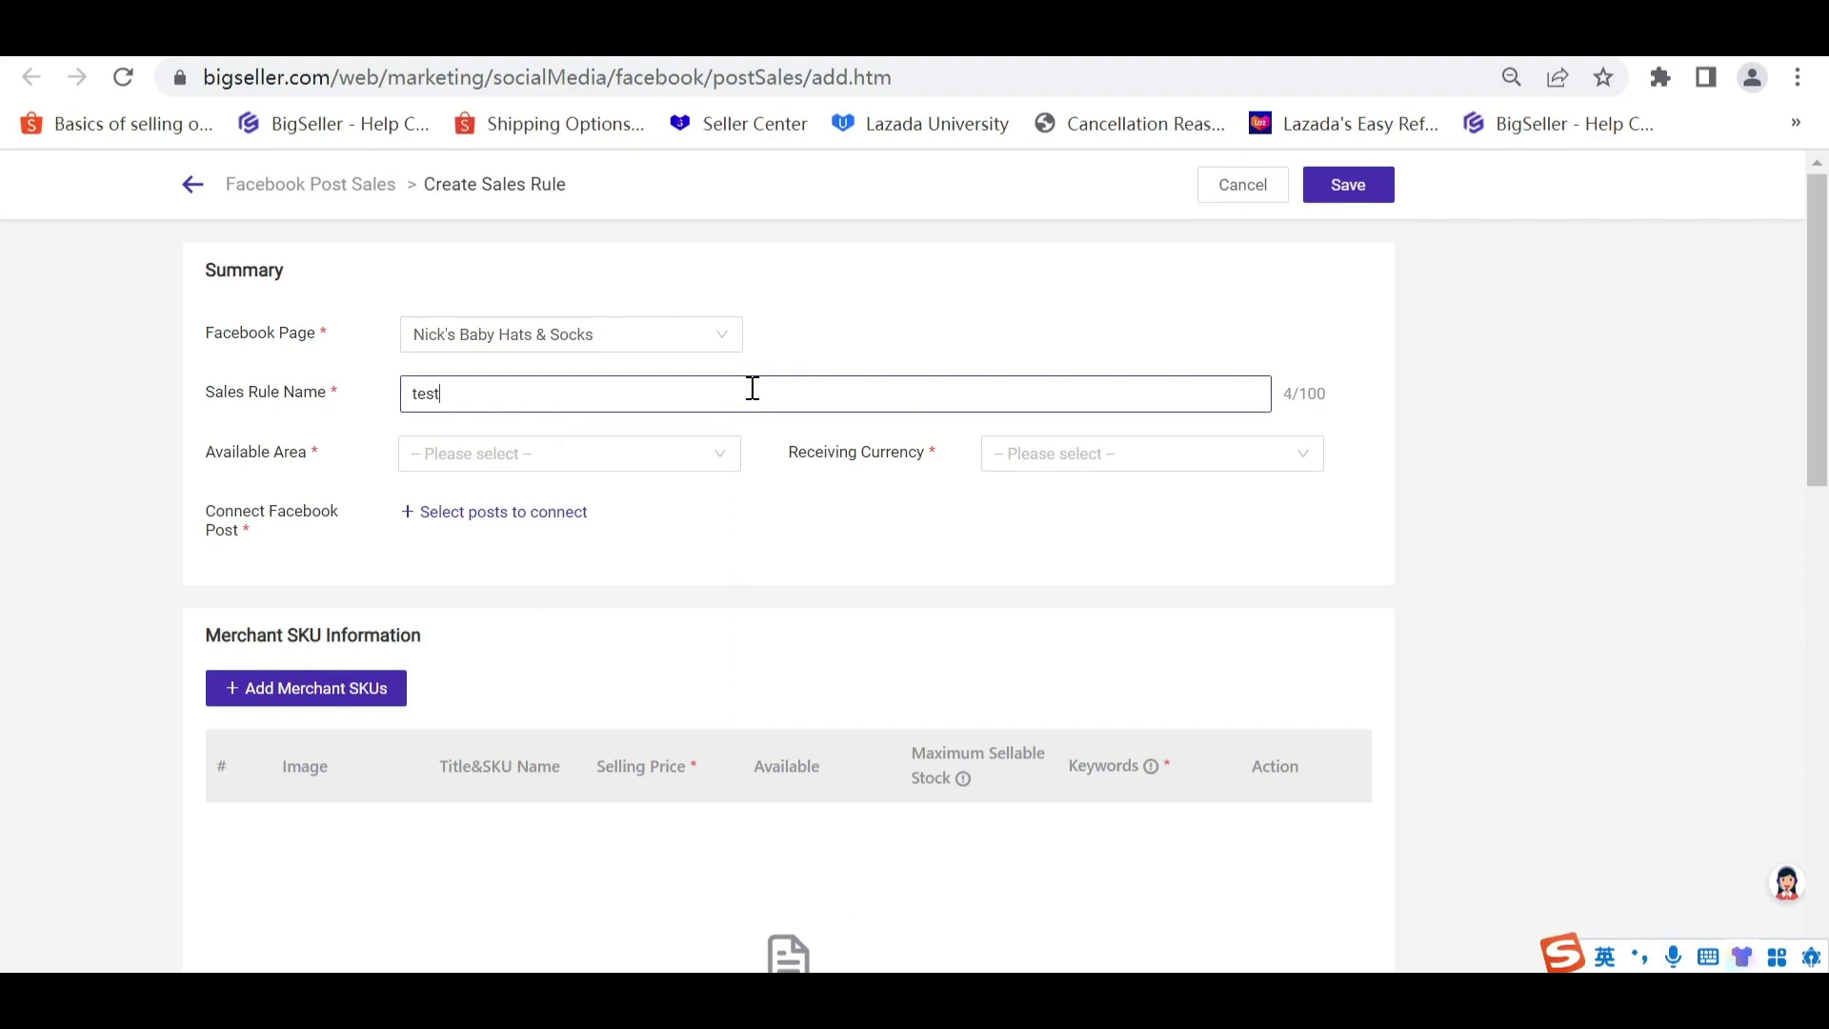
pyautogui.write('6')
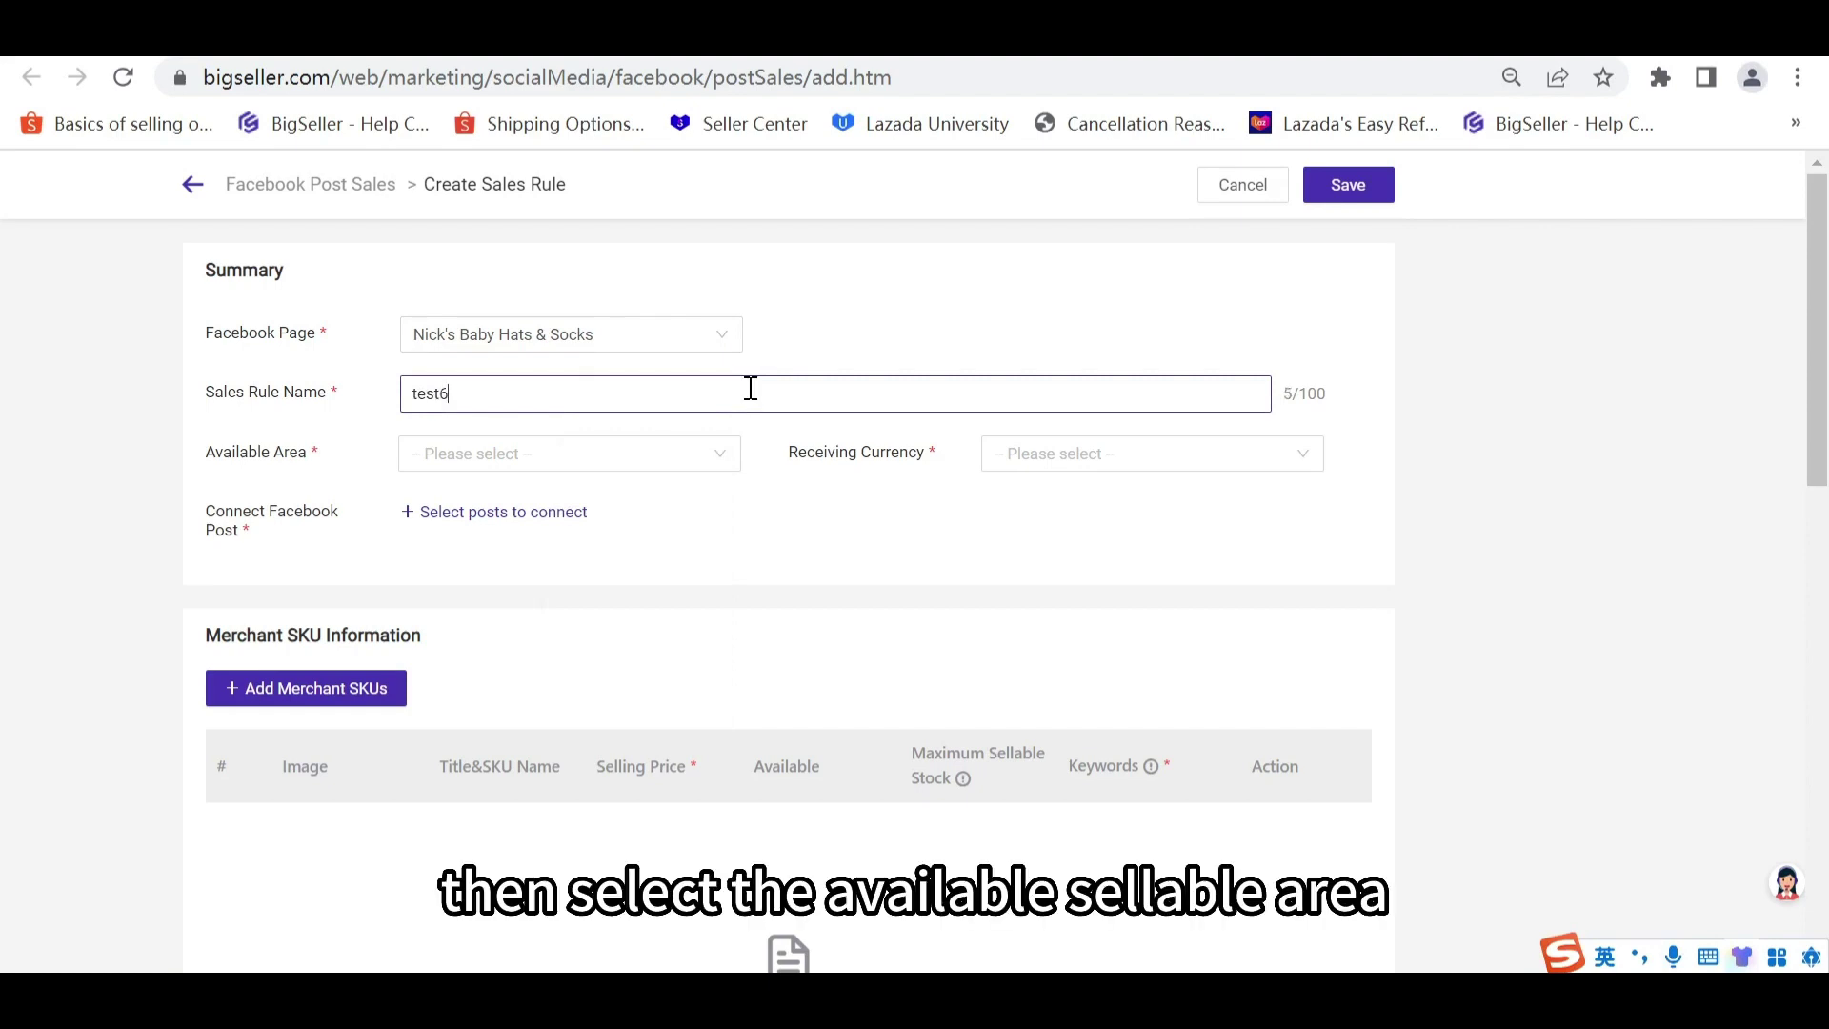
pyautogui.click(667, 455)
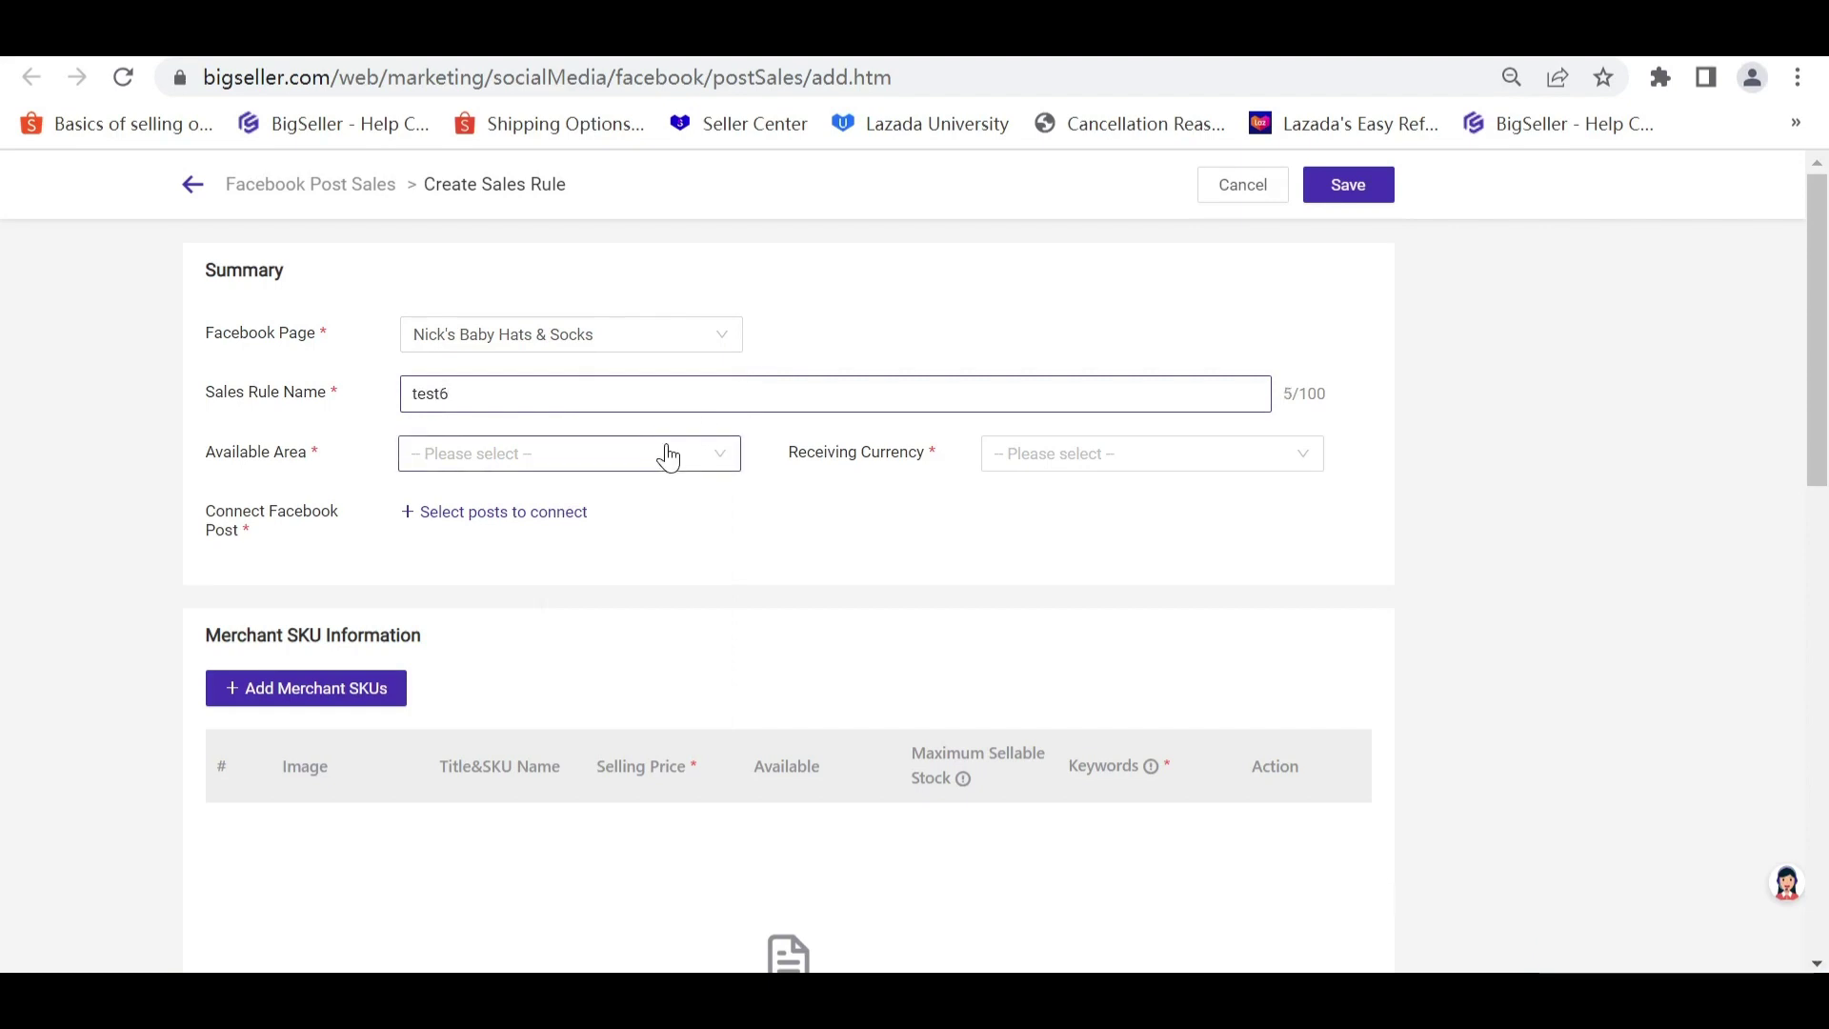
pyautogui.click(530, 576)
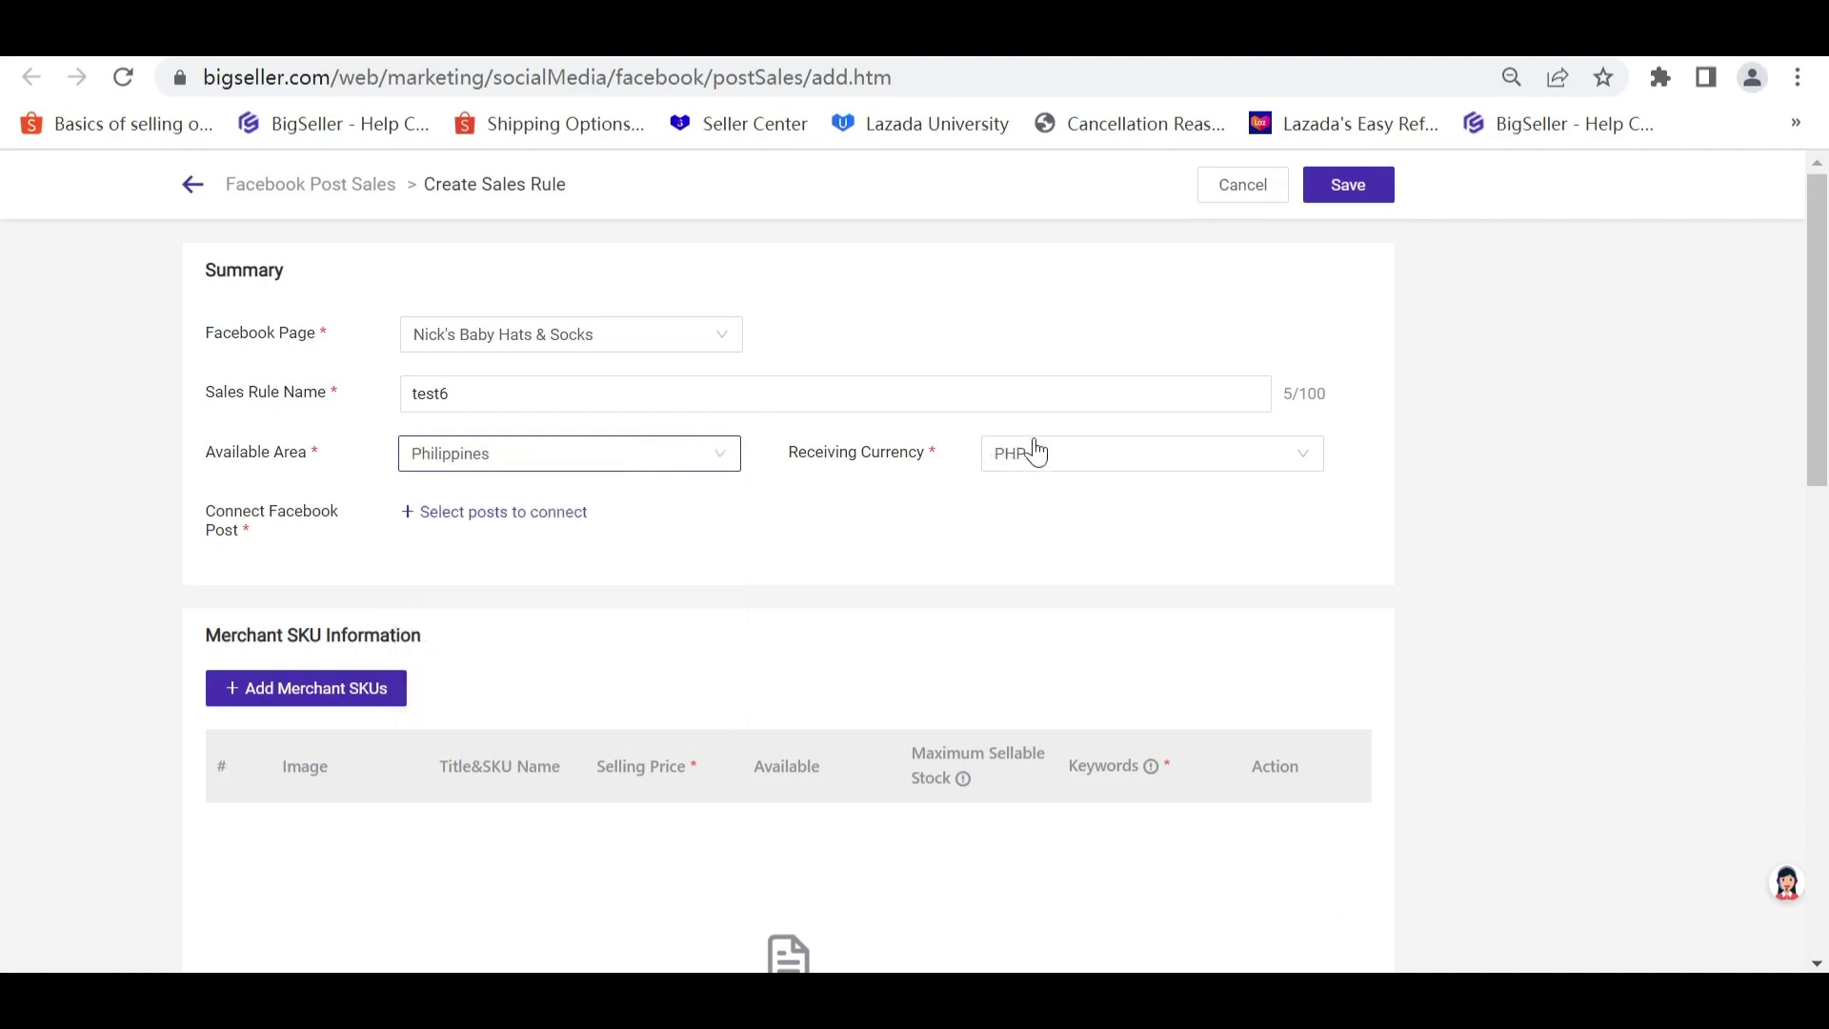
pyautogui.click(1104, 461)
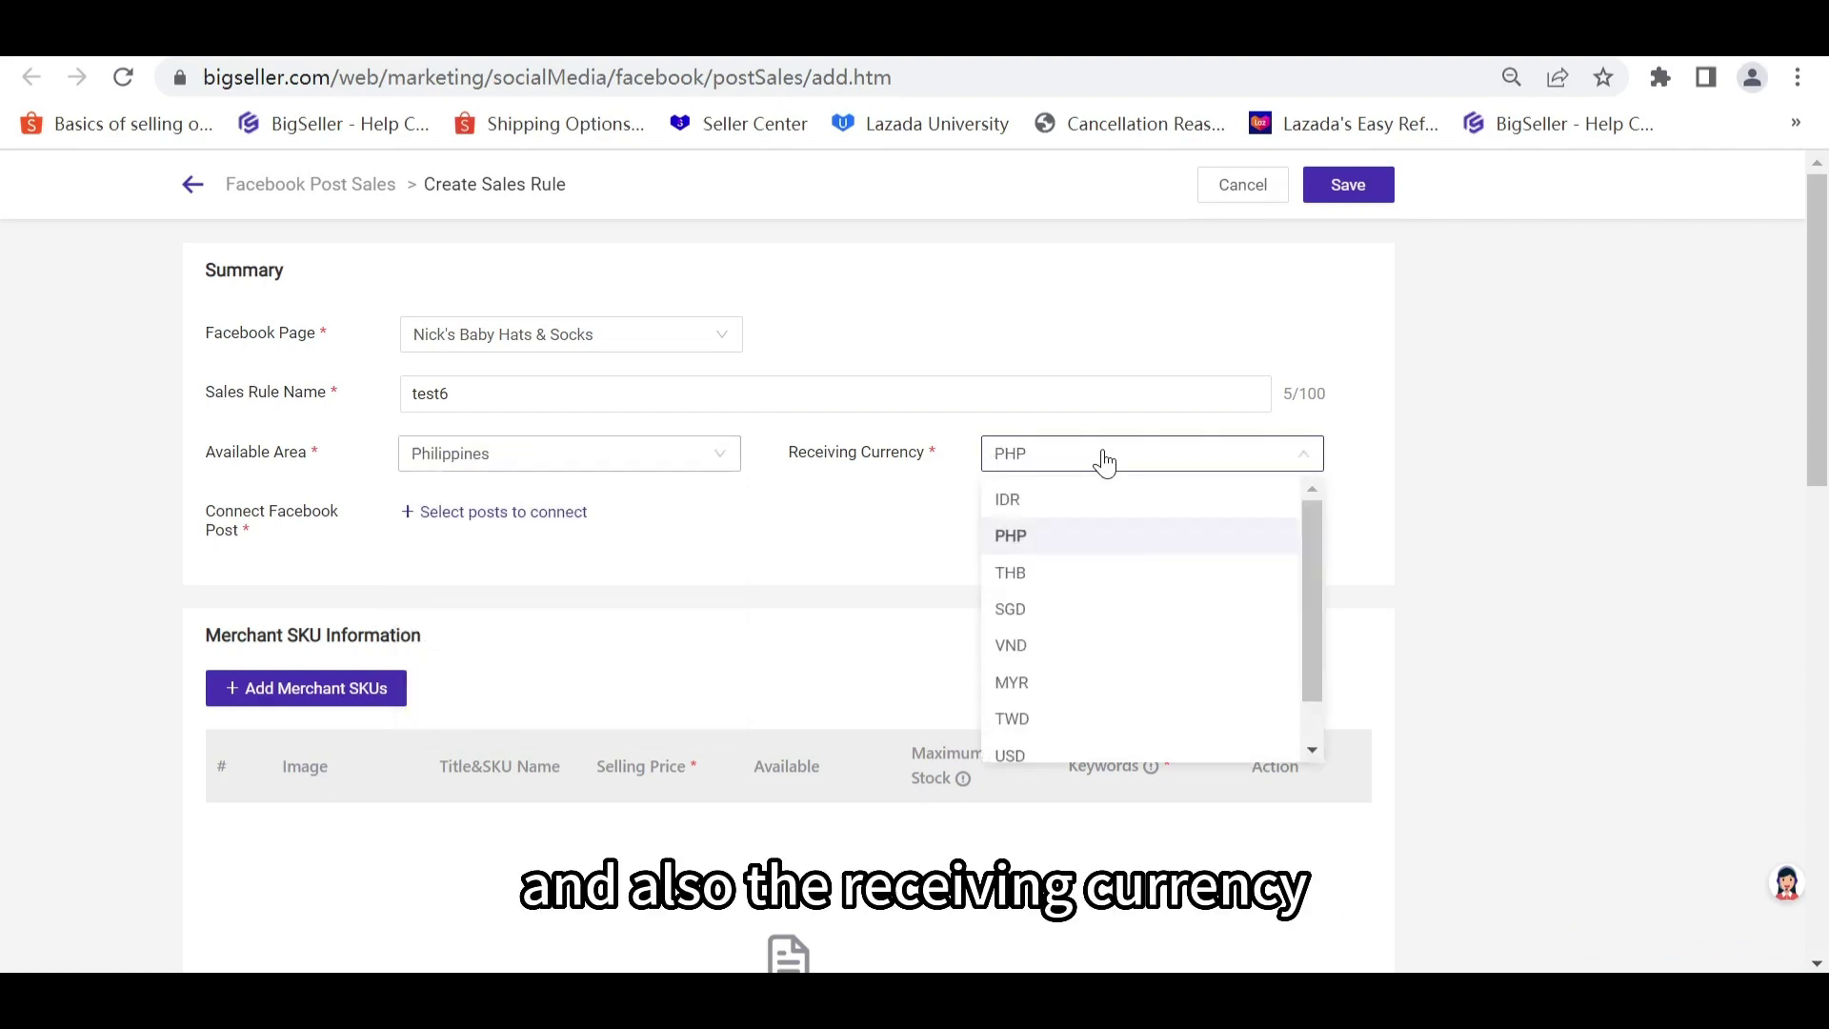
pyautogui.click(1080, 540)
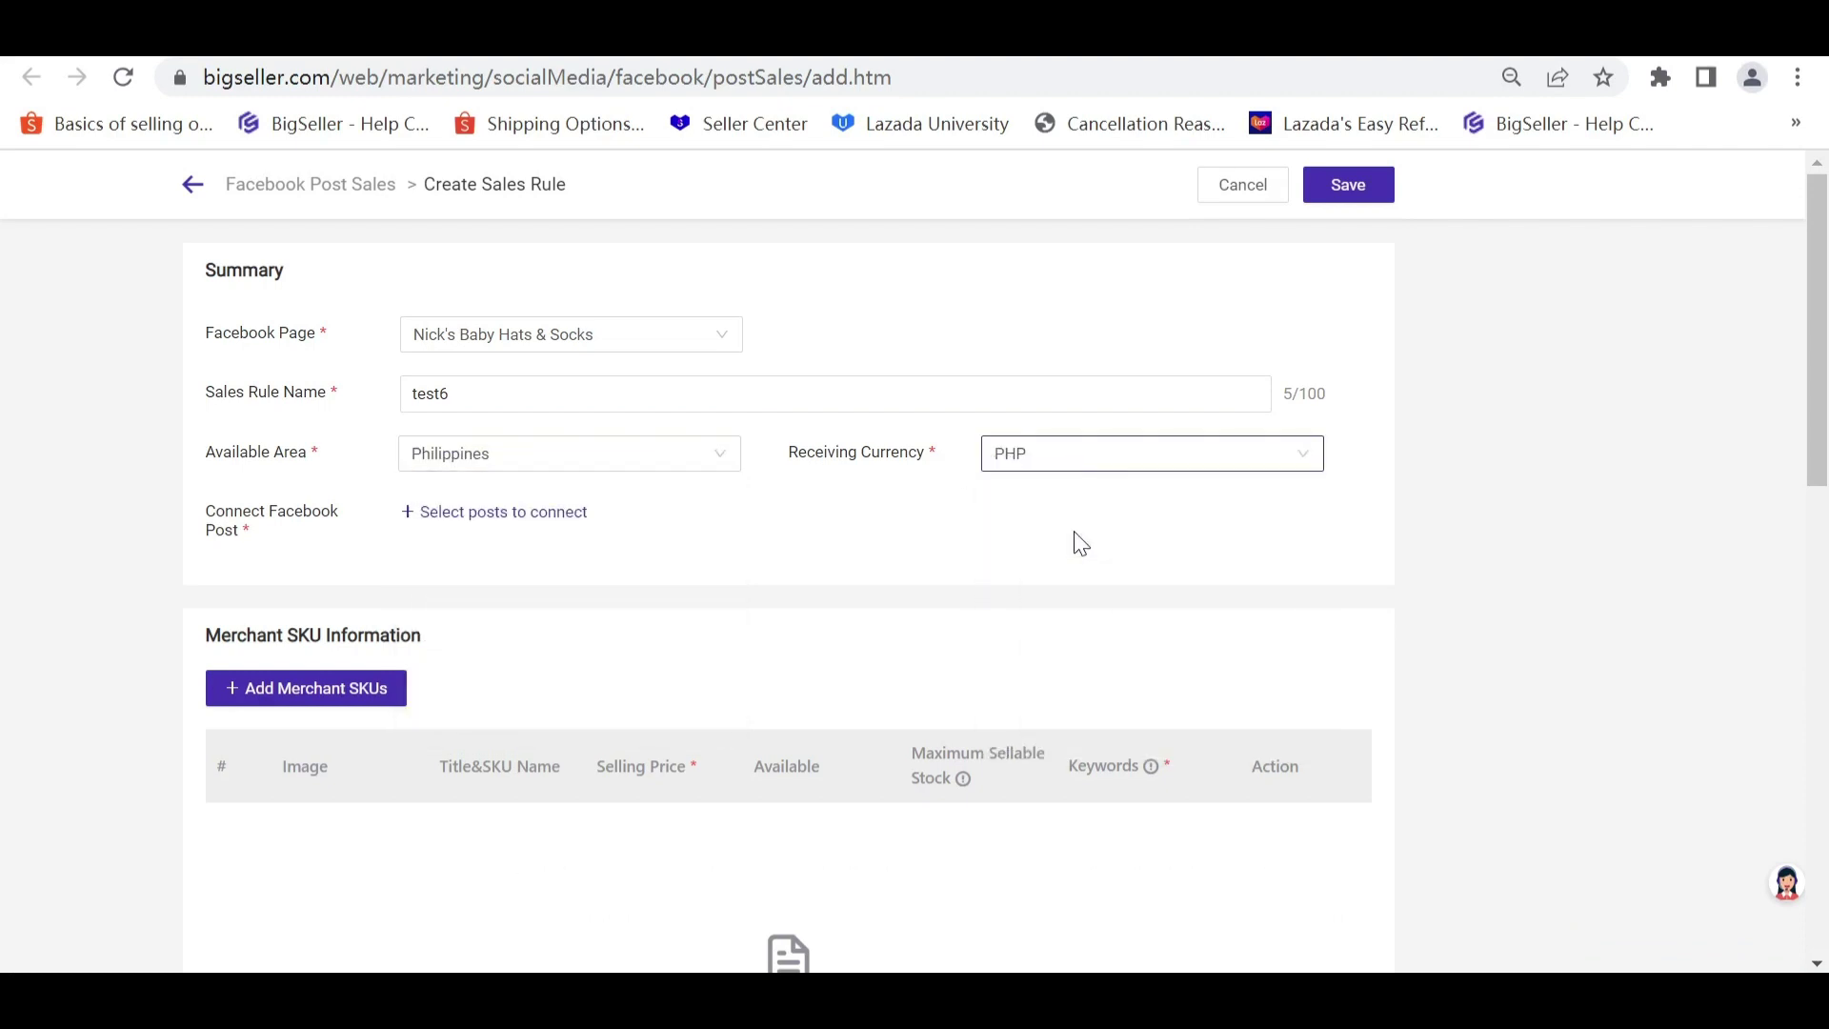
# Step: Sync Facebook posts and attach the 'Hello po' post to the test6 rule
pyautogui.click(534, 520)
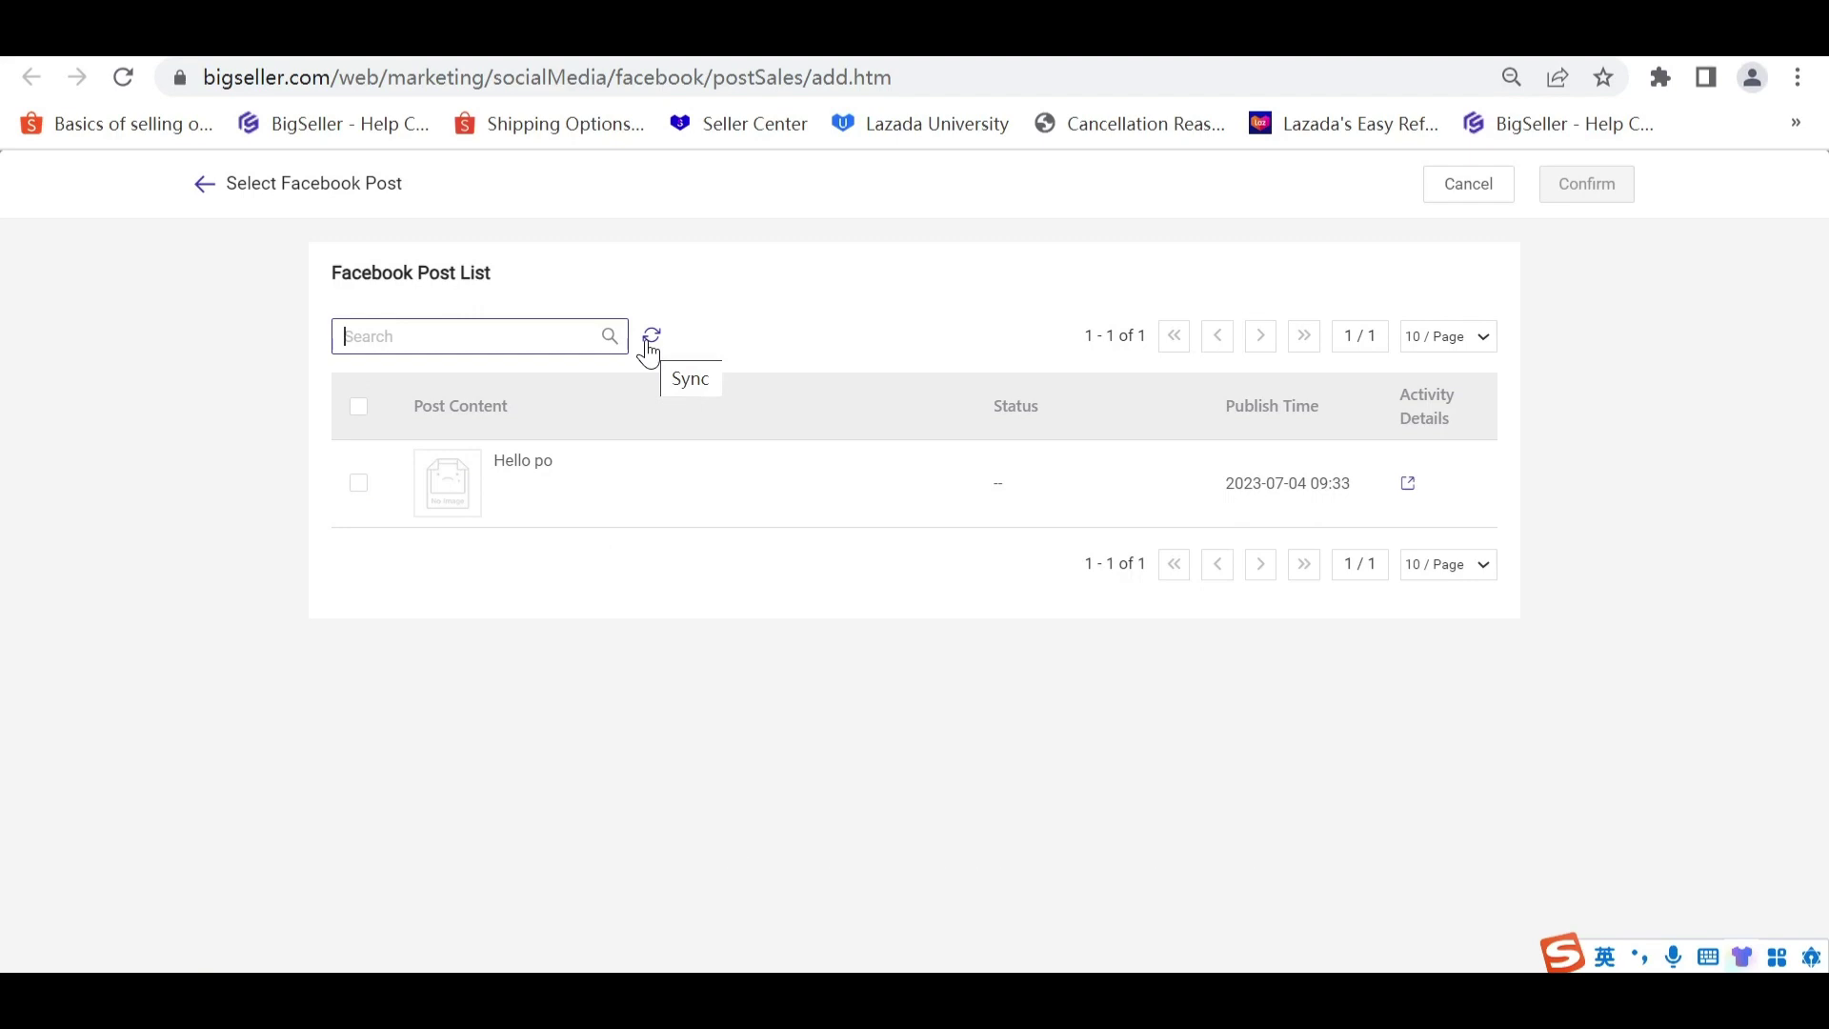
pyautogui.click(649, 341)
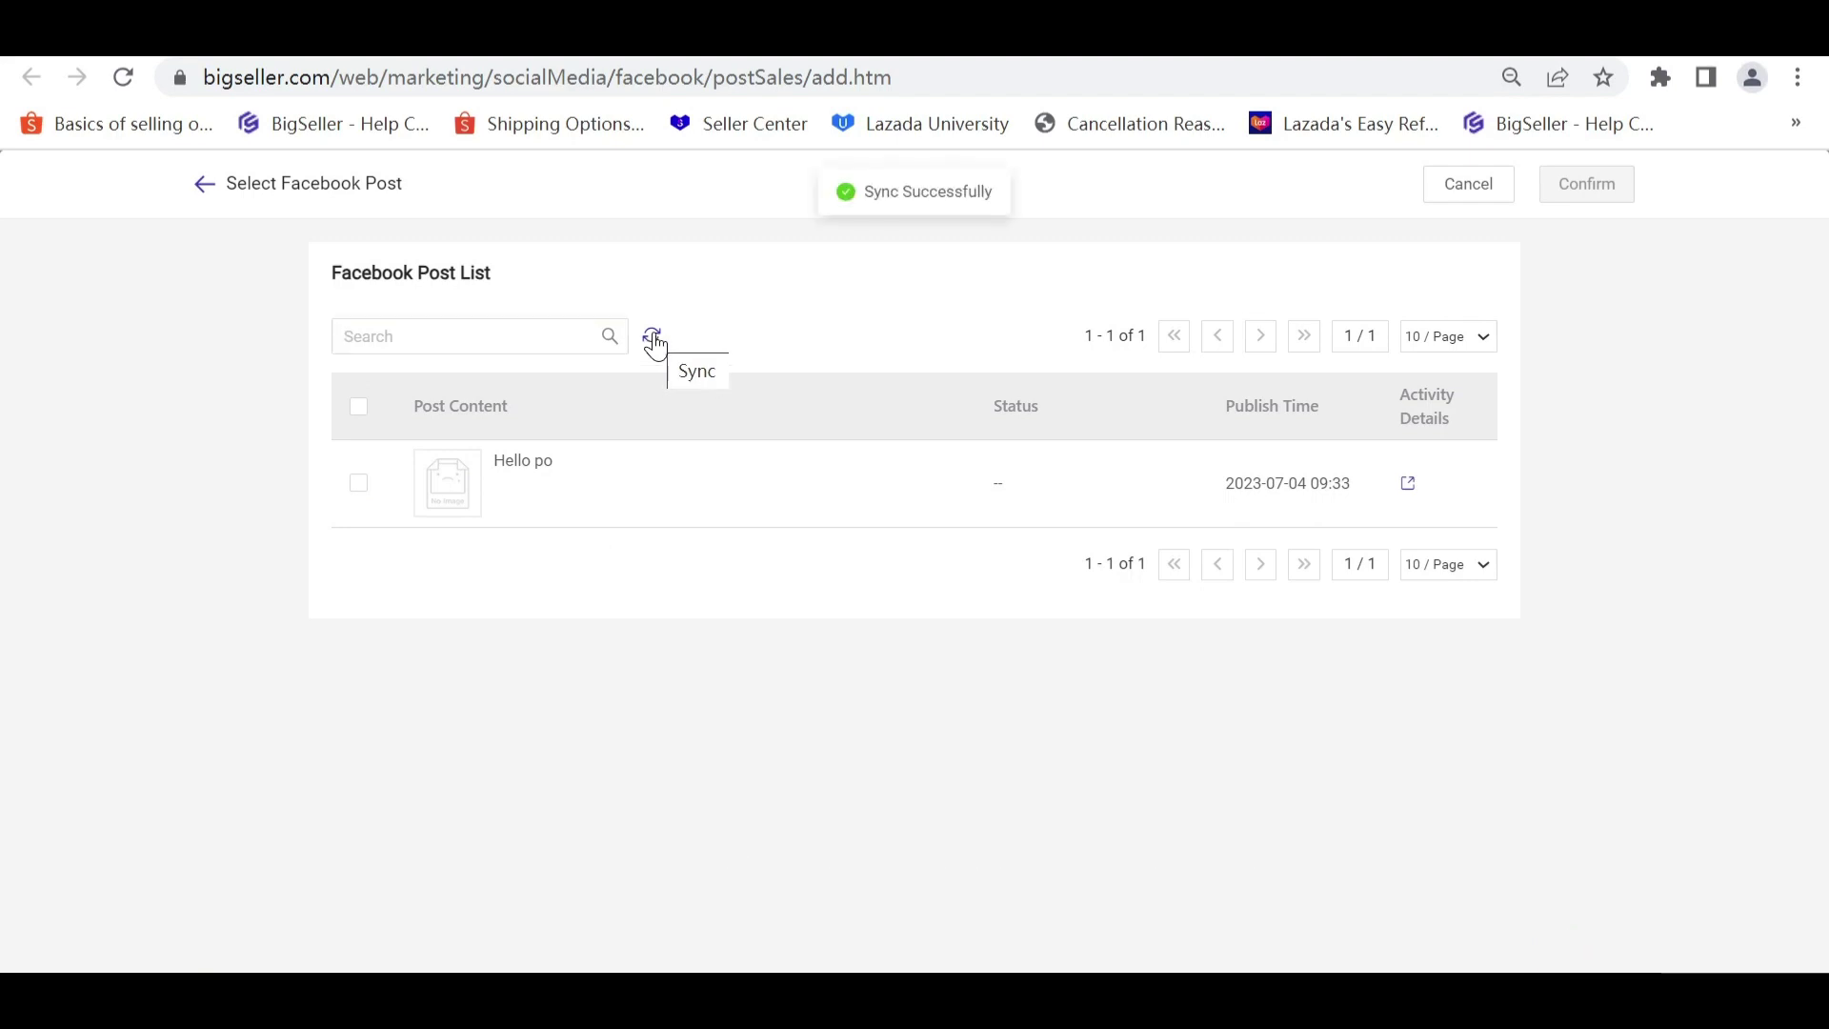
pyautogui.click(358, 486)
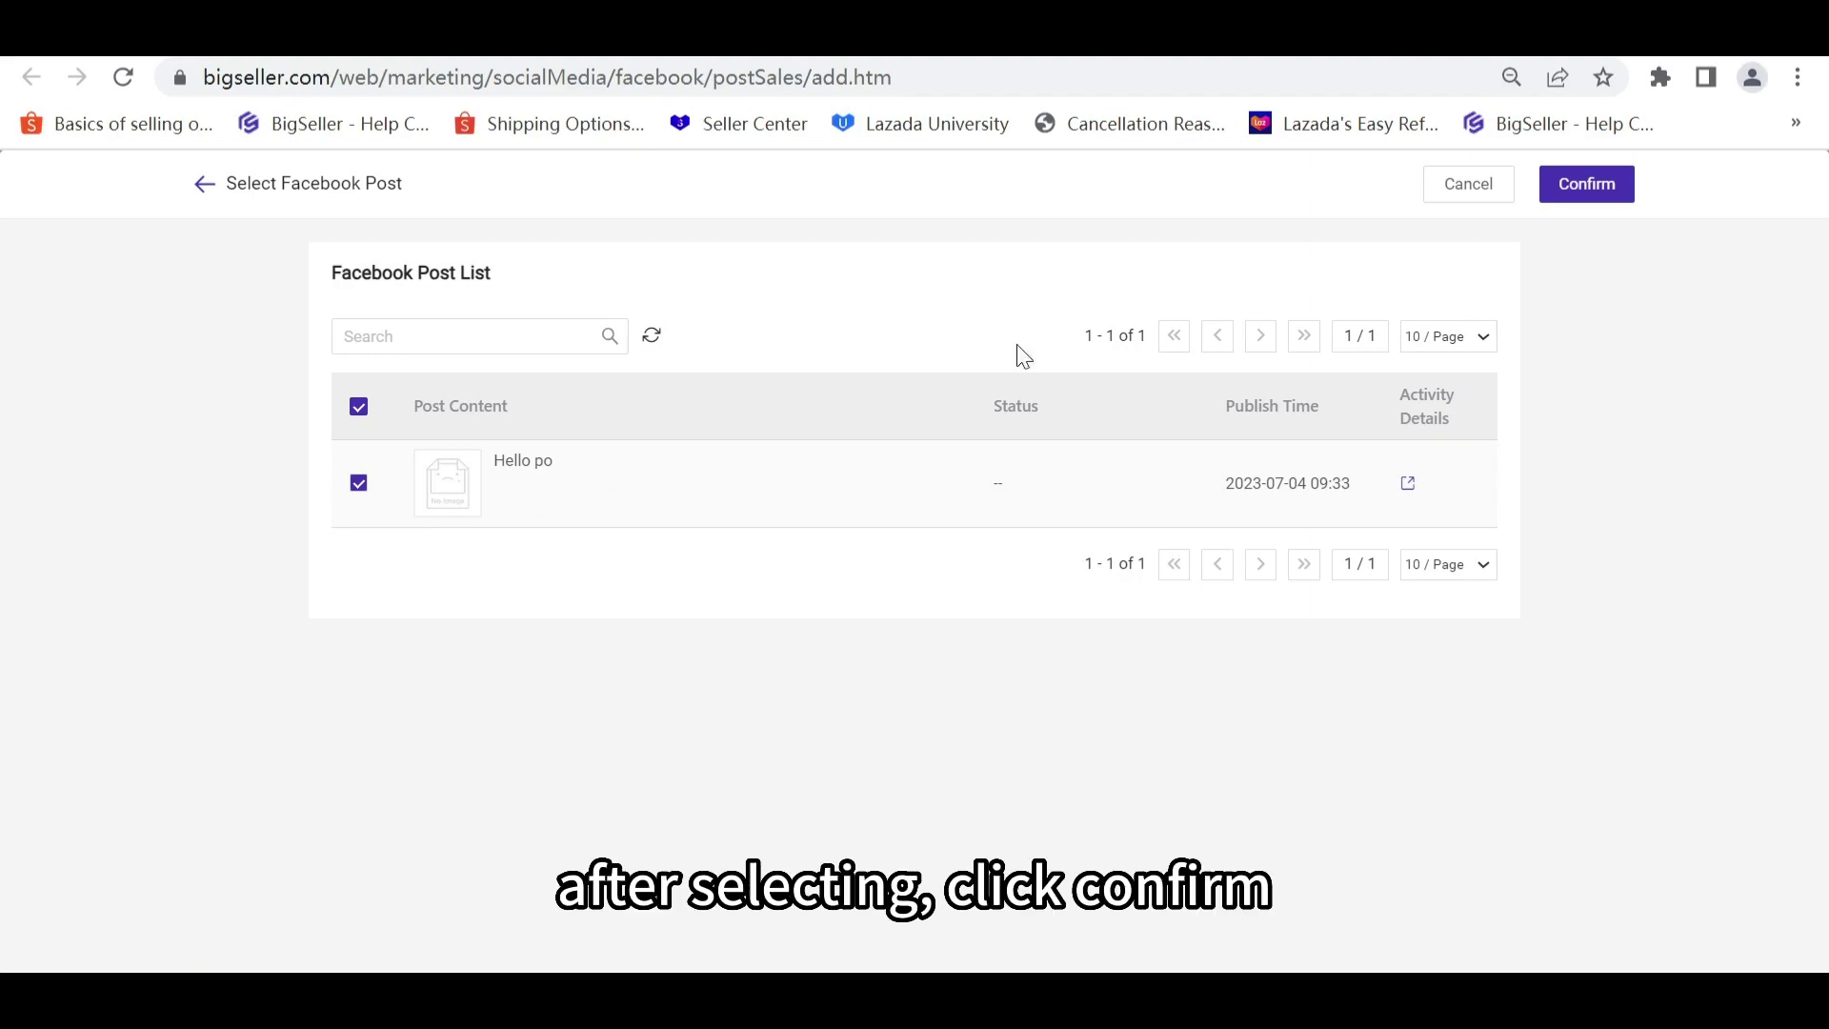
pyautogui.click(1586, 184)
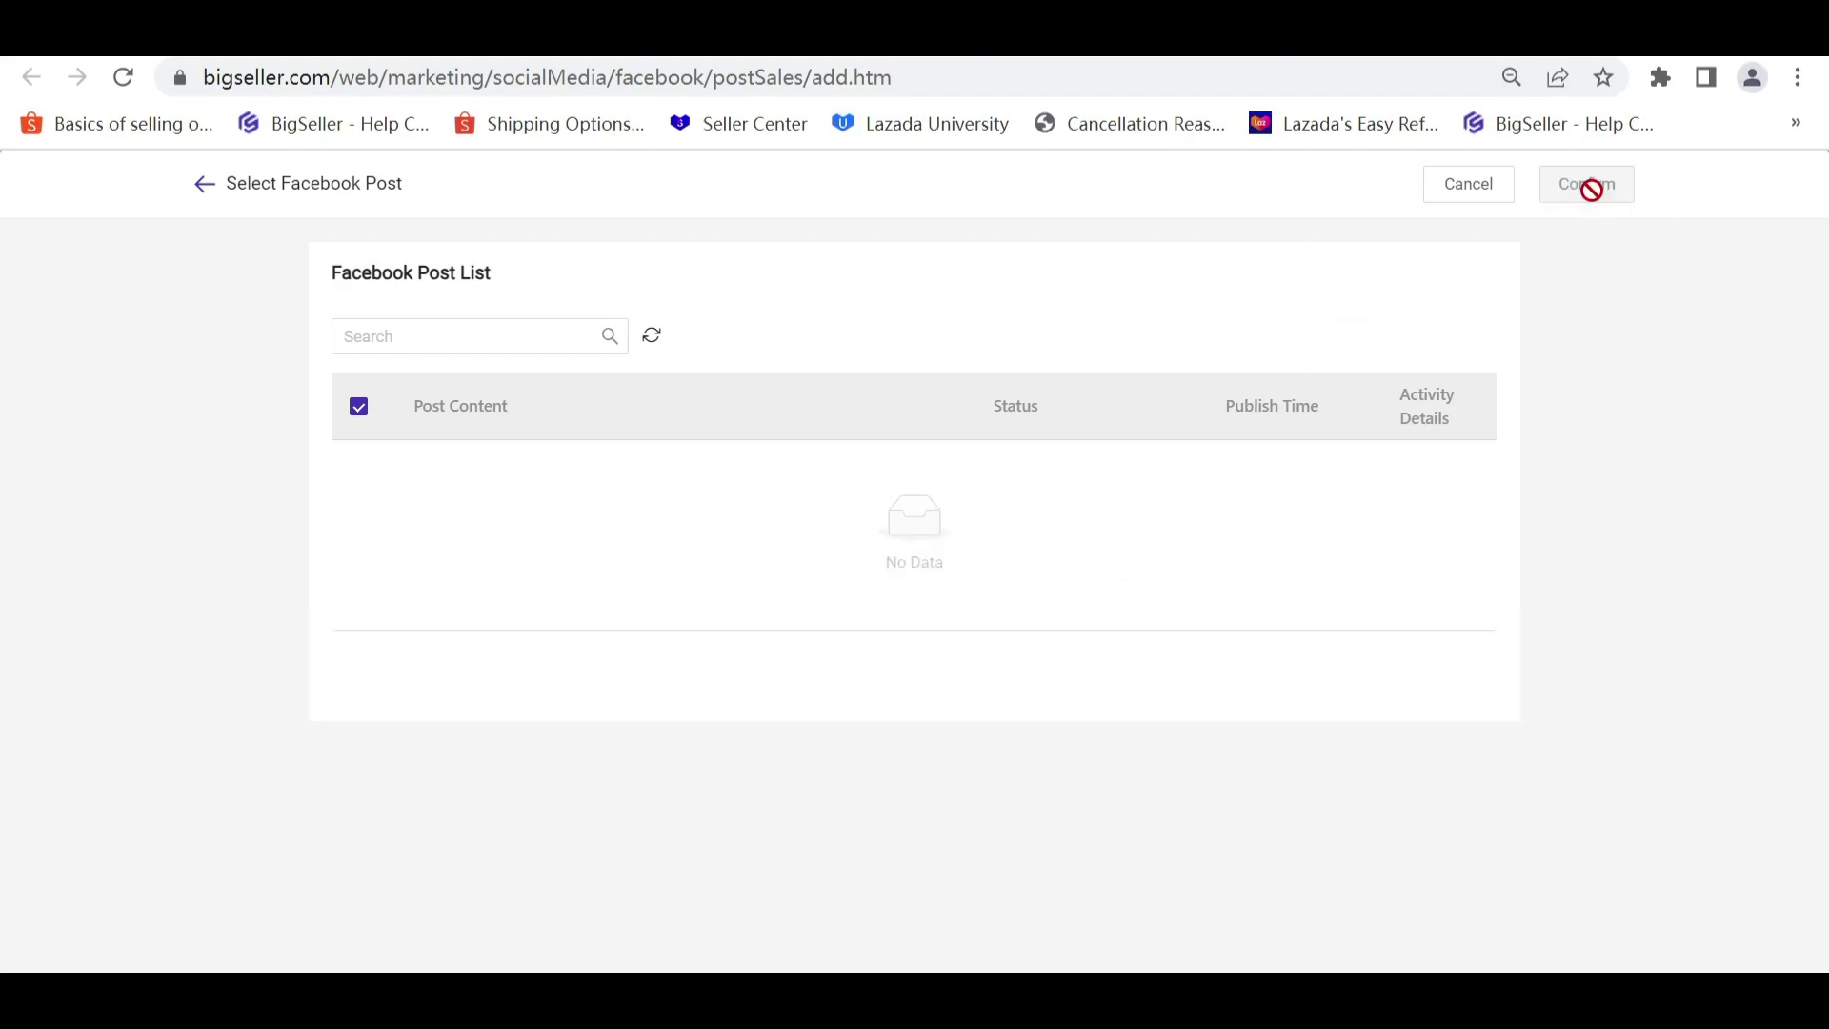
pyautogui.scroll(-2, 936, 651)
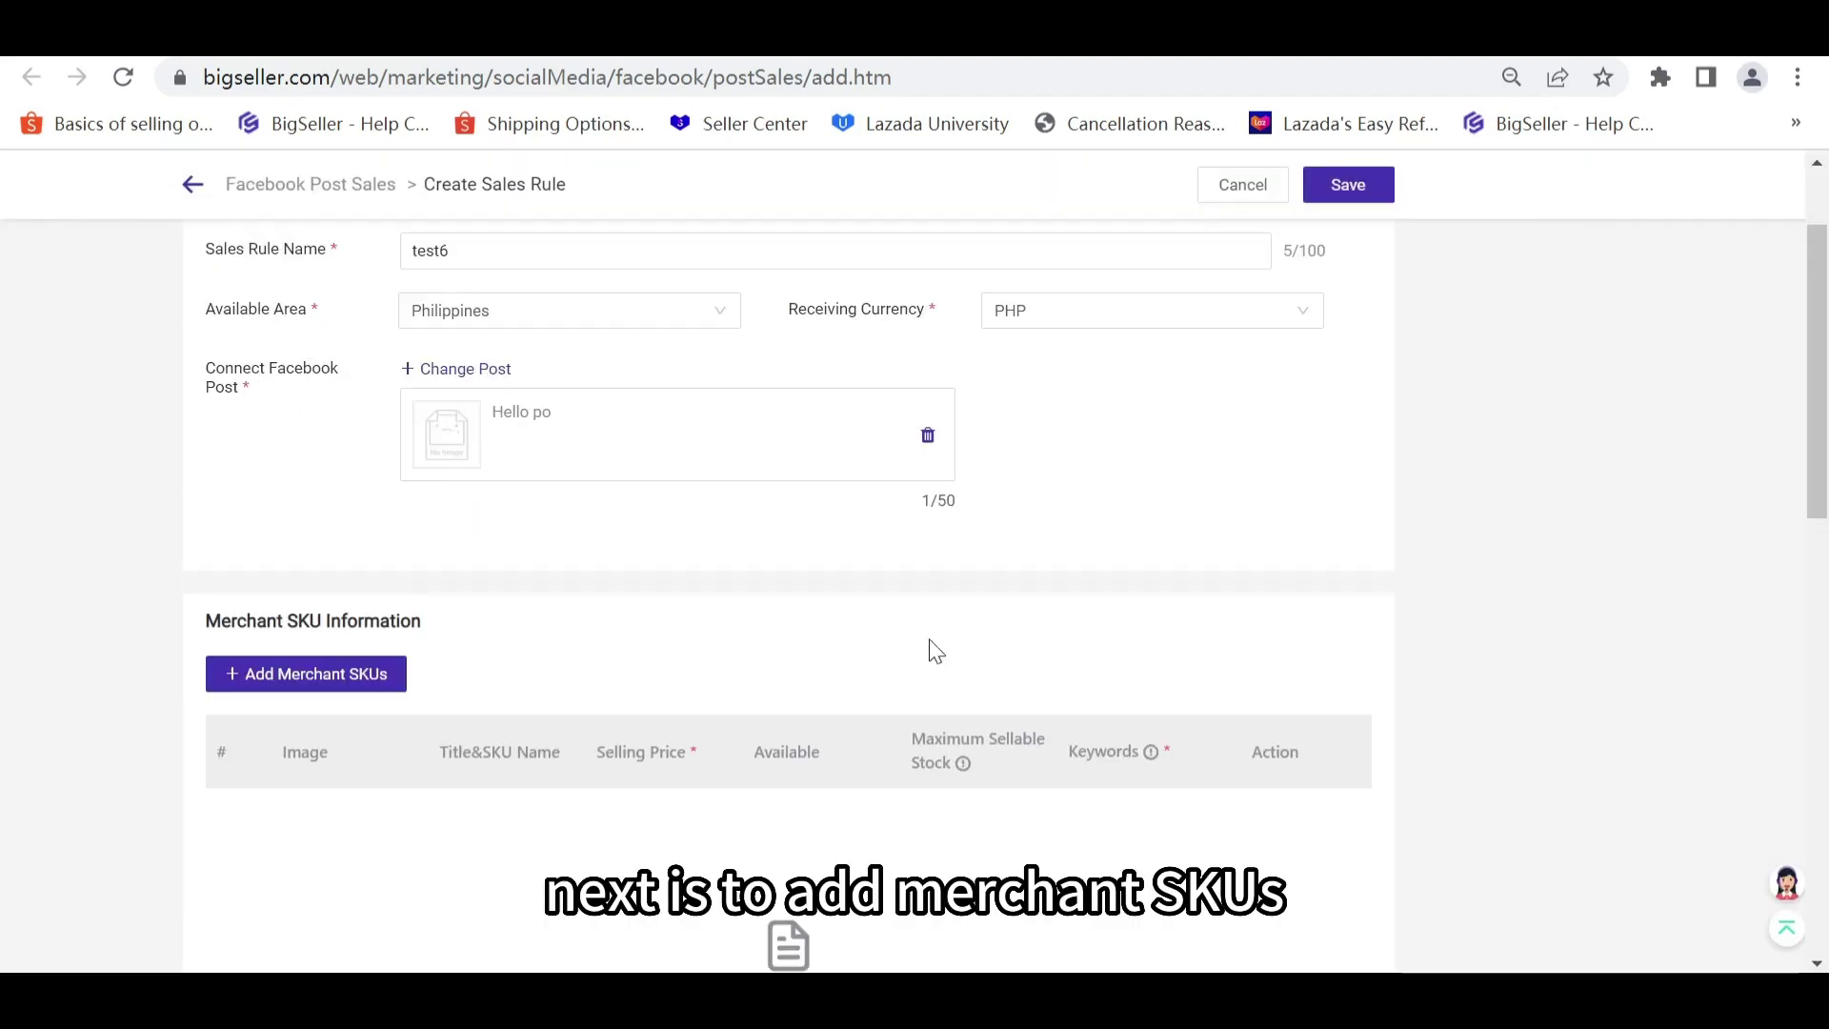
# Step: Add the Avocado Fan merchant SKU to the rule
pyautogui.click(341, 679)
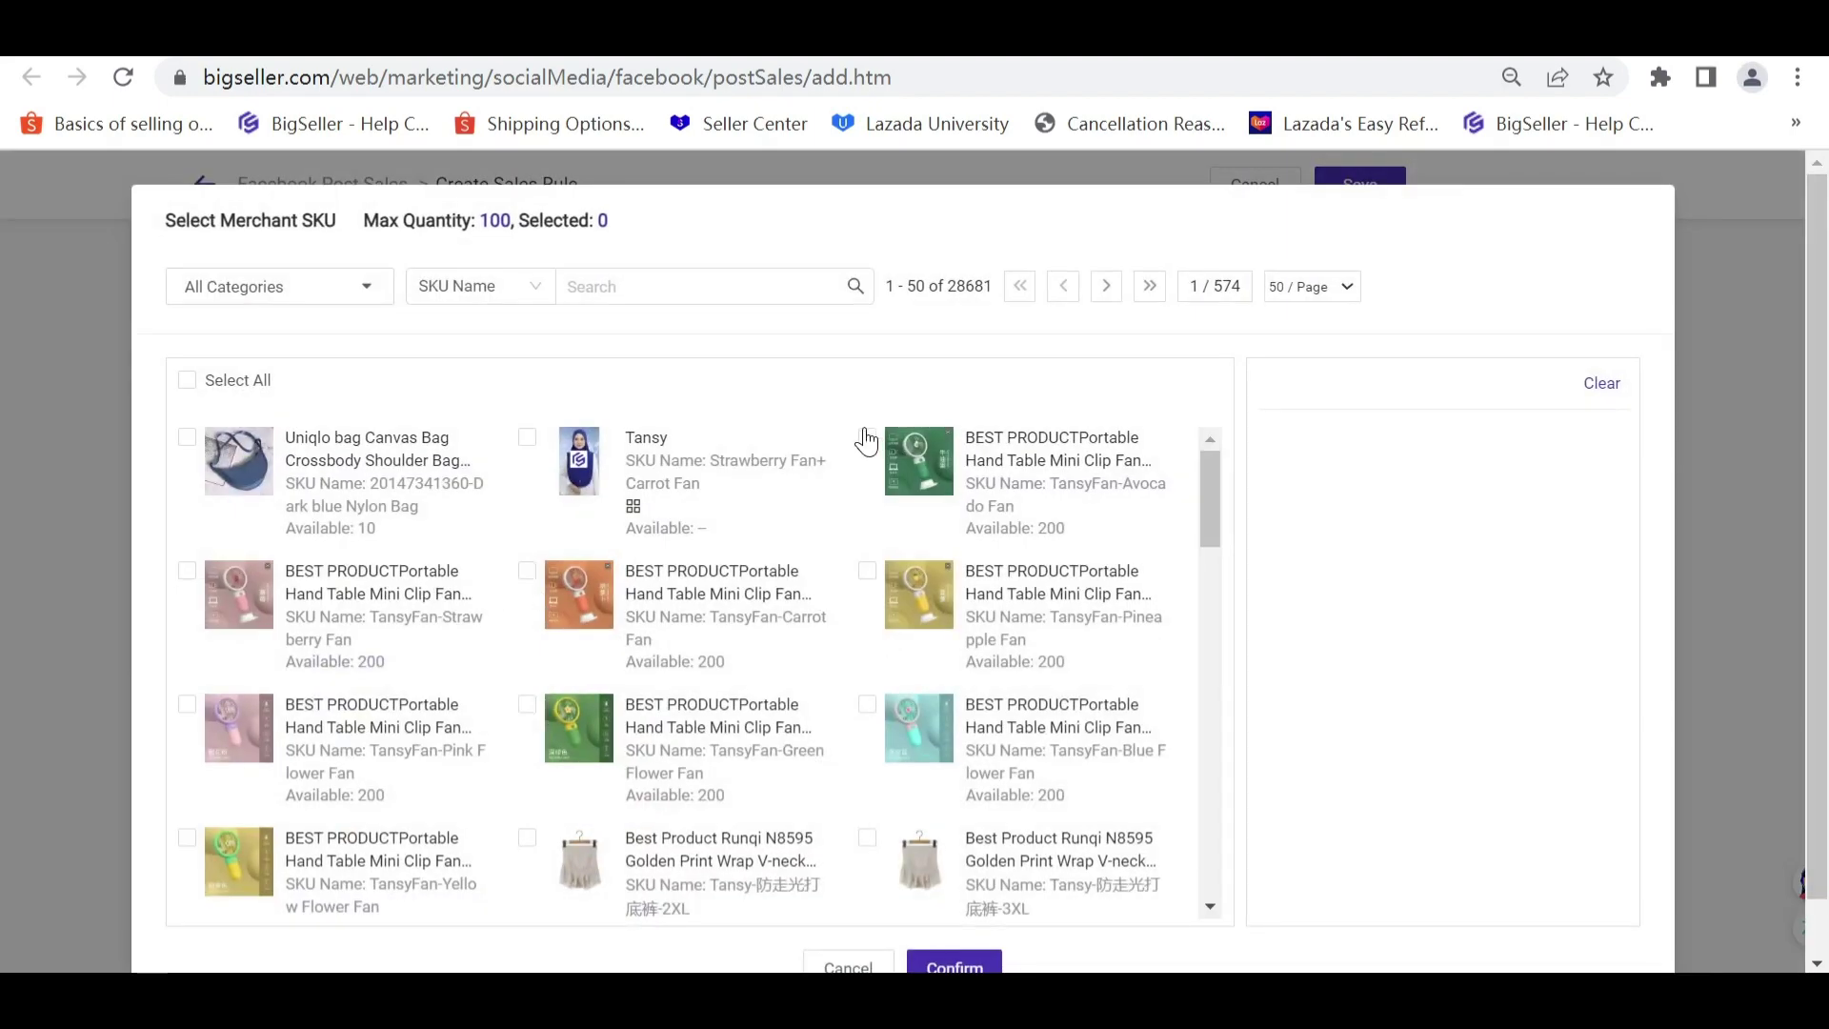
pyautogui.click(867, 437)
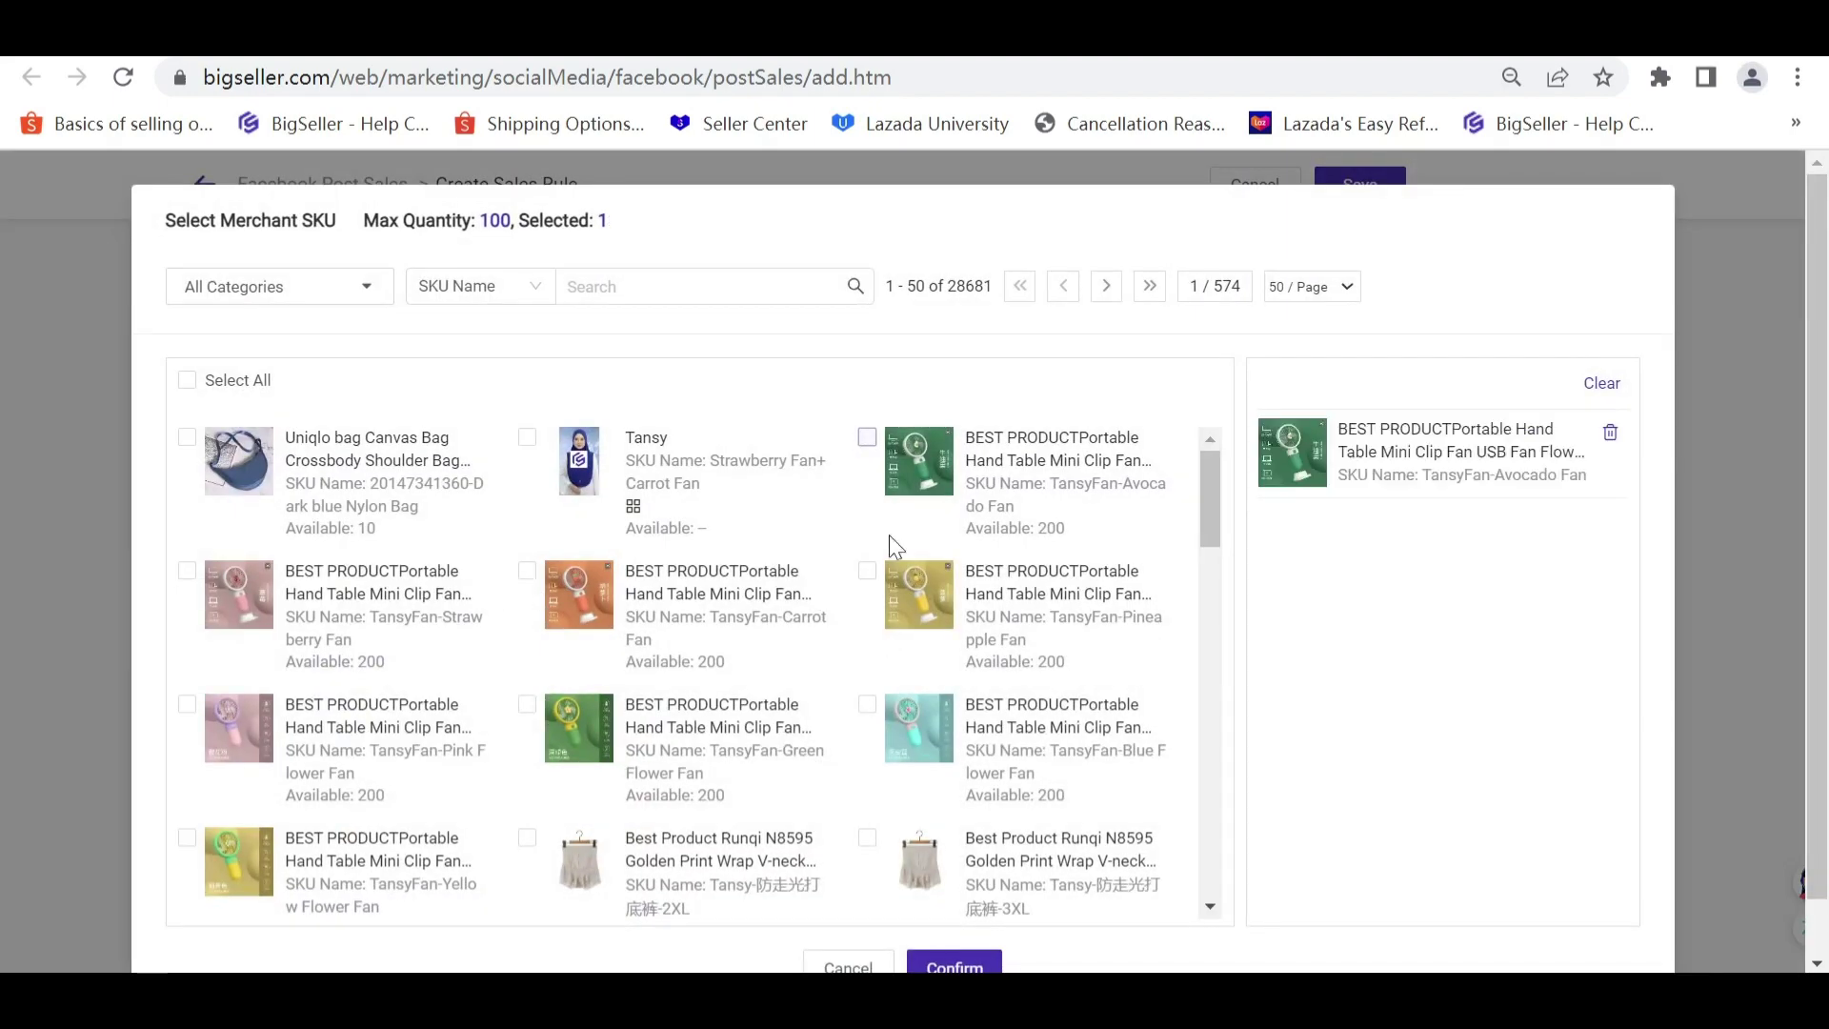
pyautogui.click(950, 964)
pyautogui.scroll(-4, 889, 702)
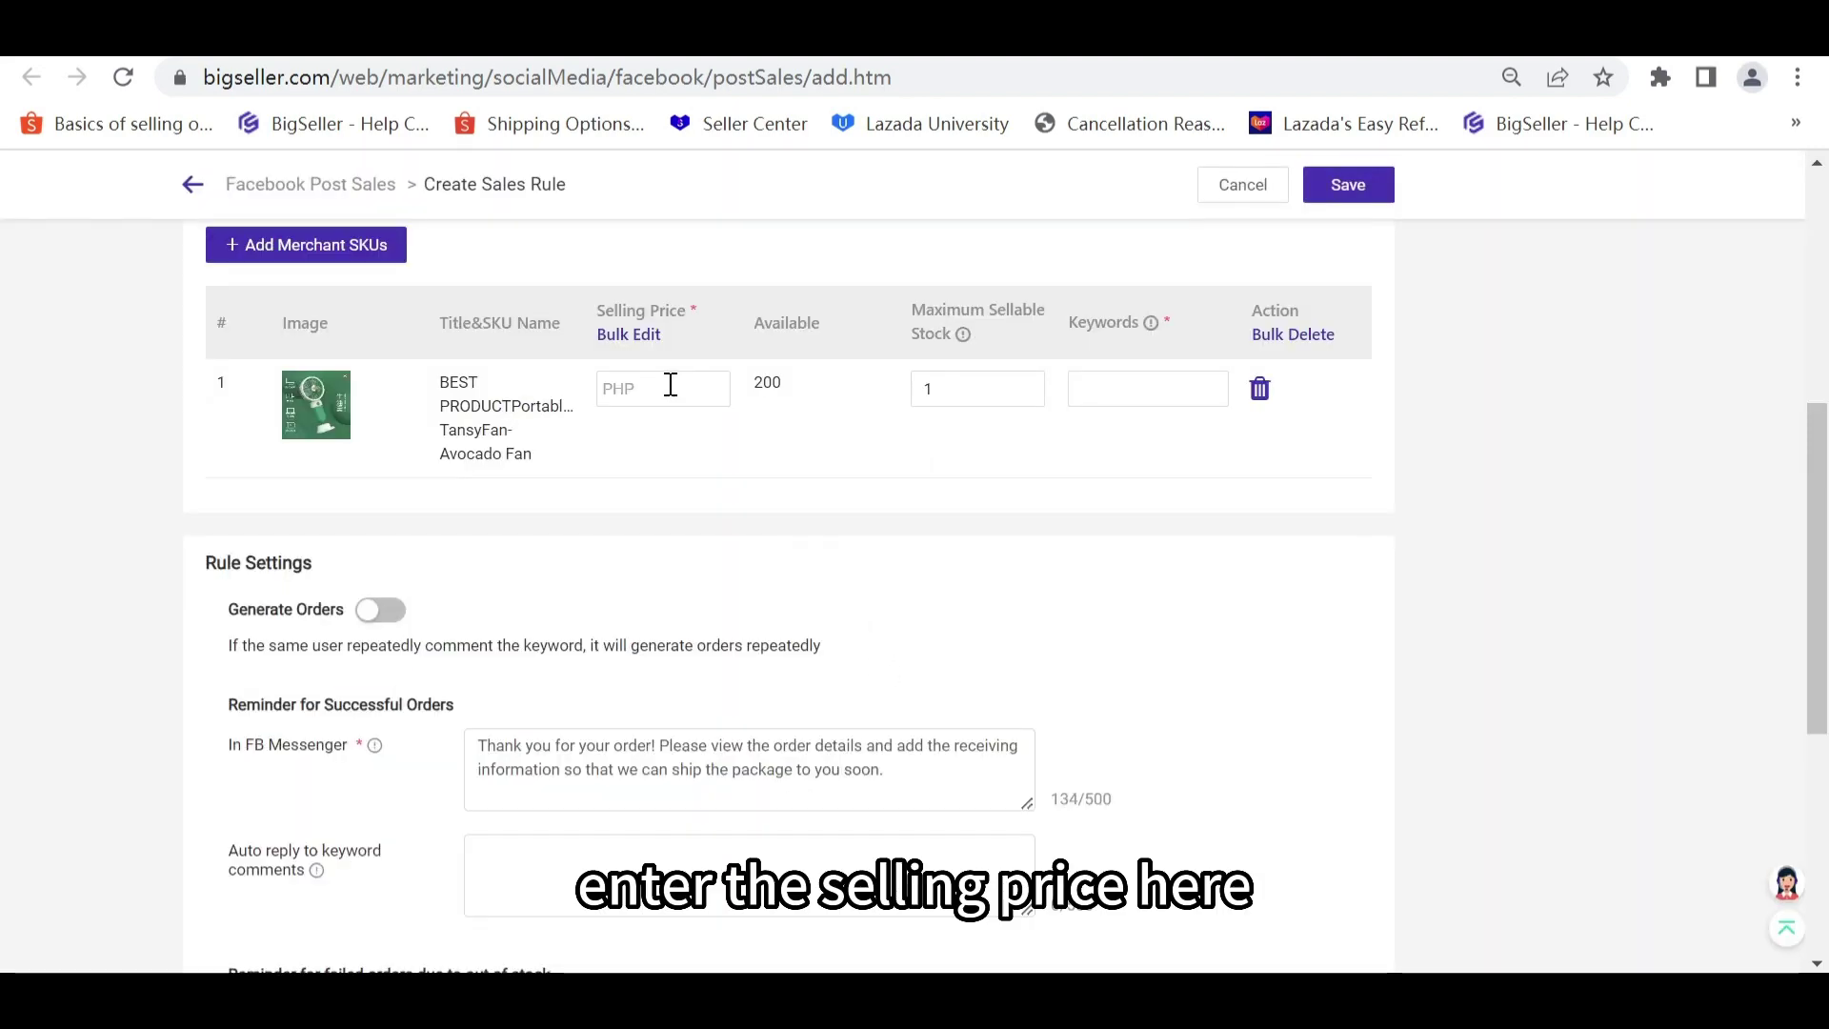
# Step: Give Avocado Fan a selling price of 500, maximum stock 100 and keyword 'fan'
pyautogui.click(671, 385)
pyautogui.write('500')
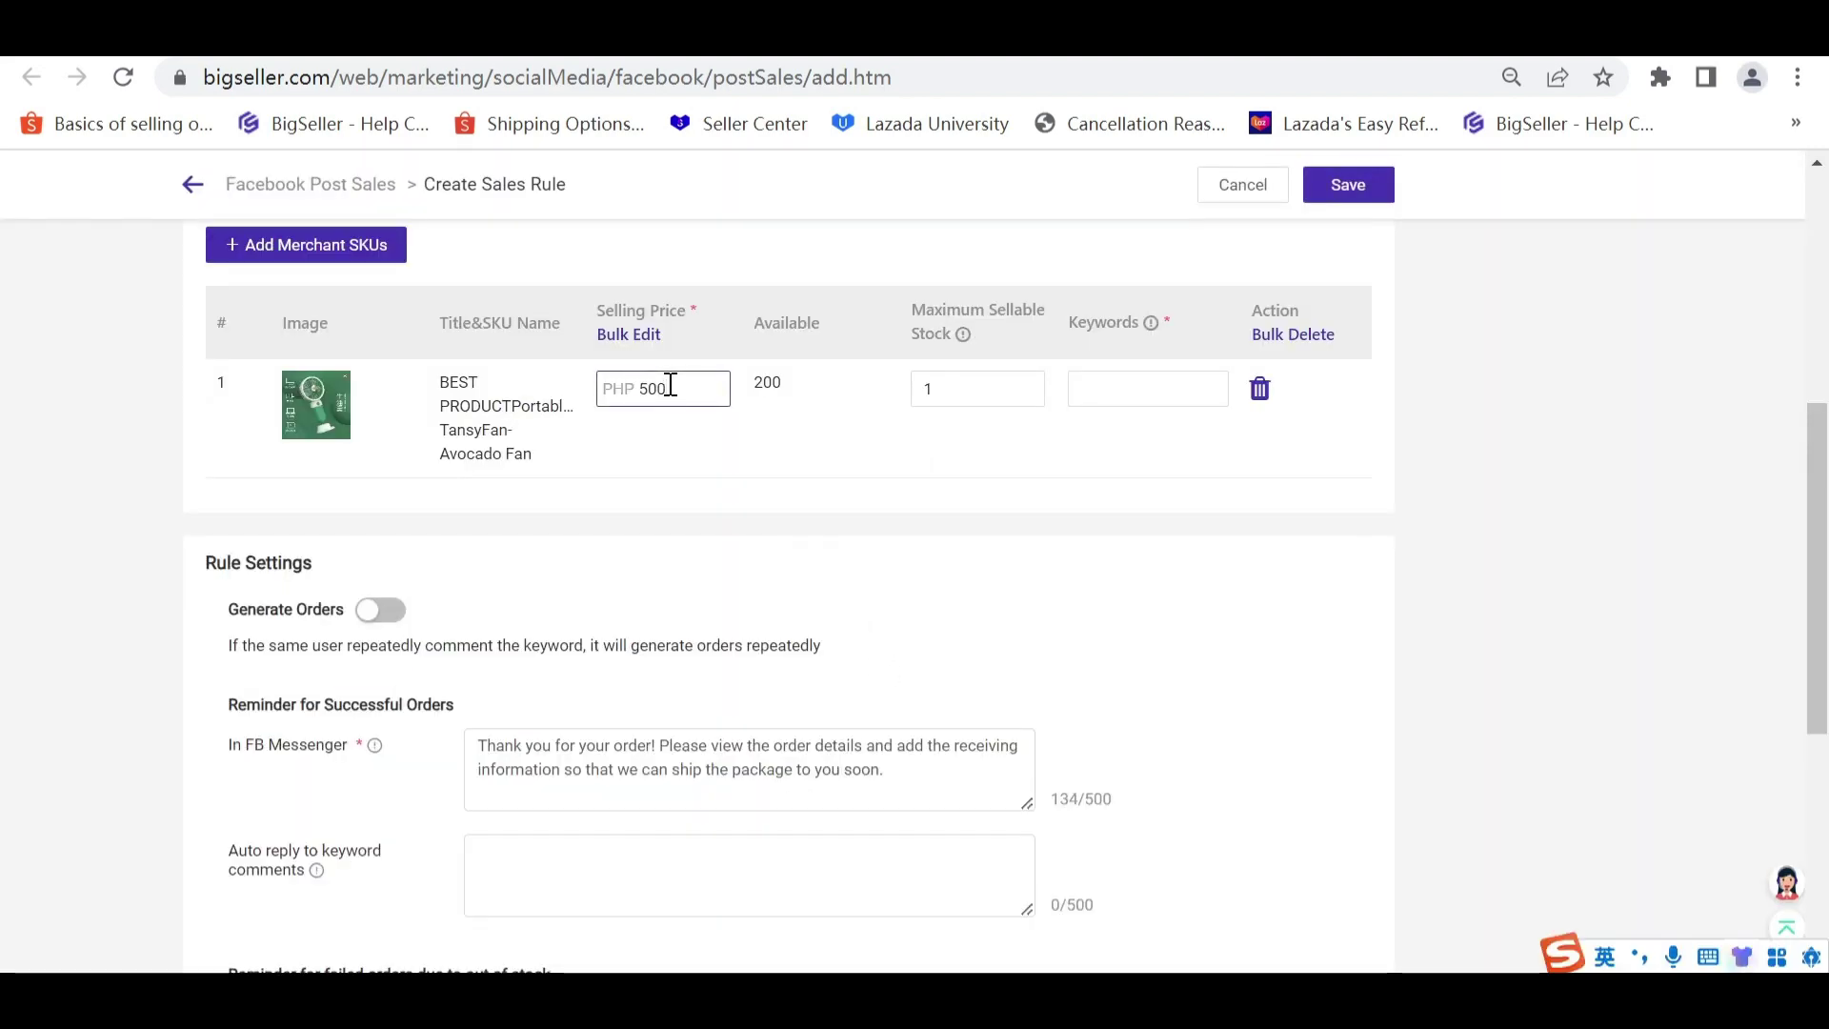
pyautogui.click(958, 400)
pyautogui.write('00')
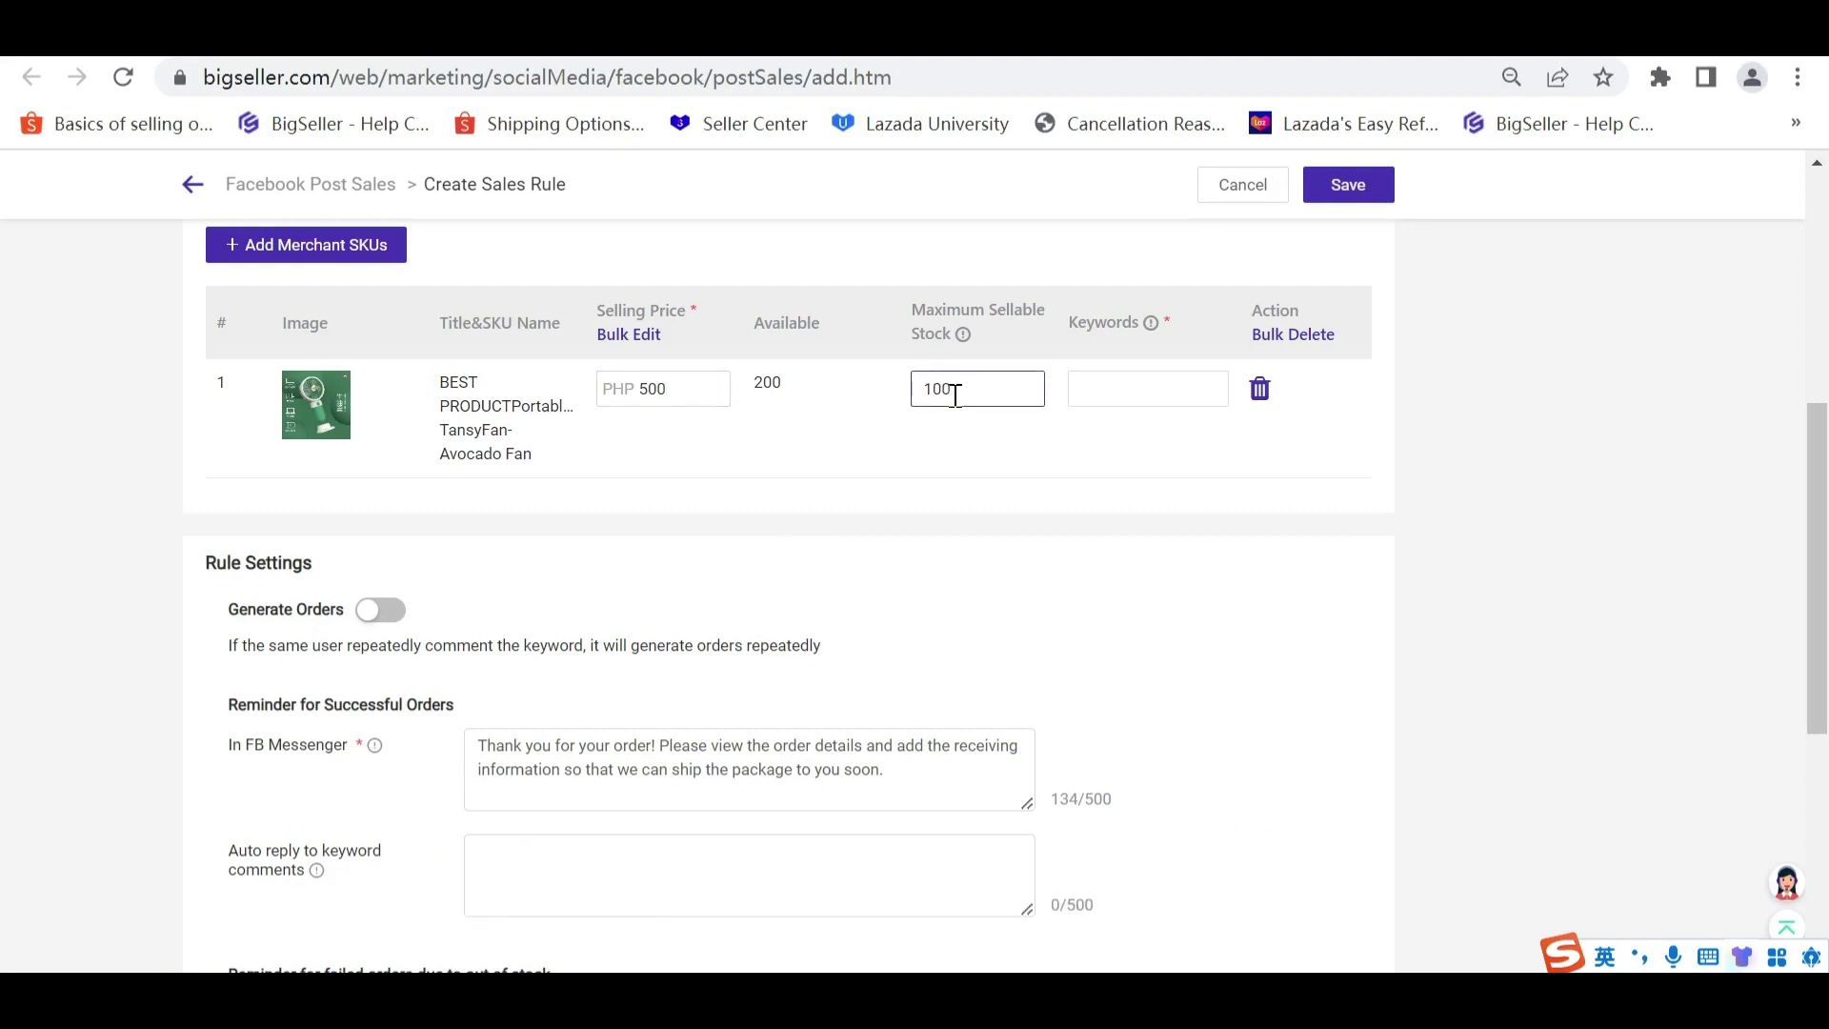
pyautogui.click(1100, 397)
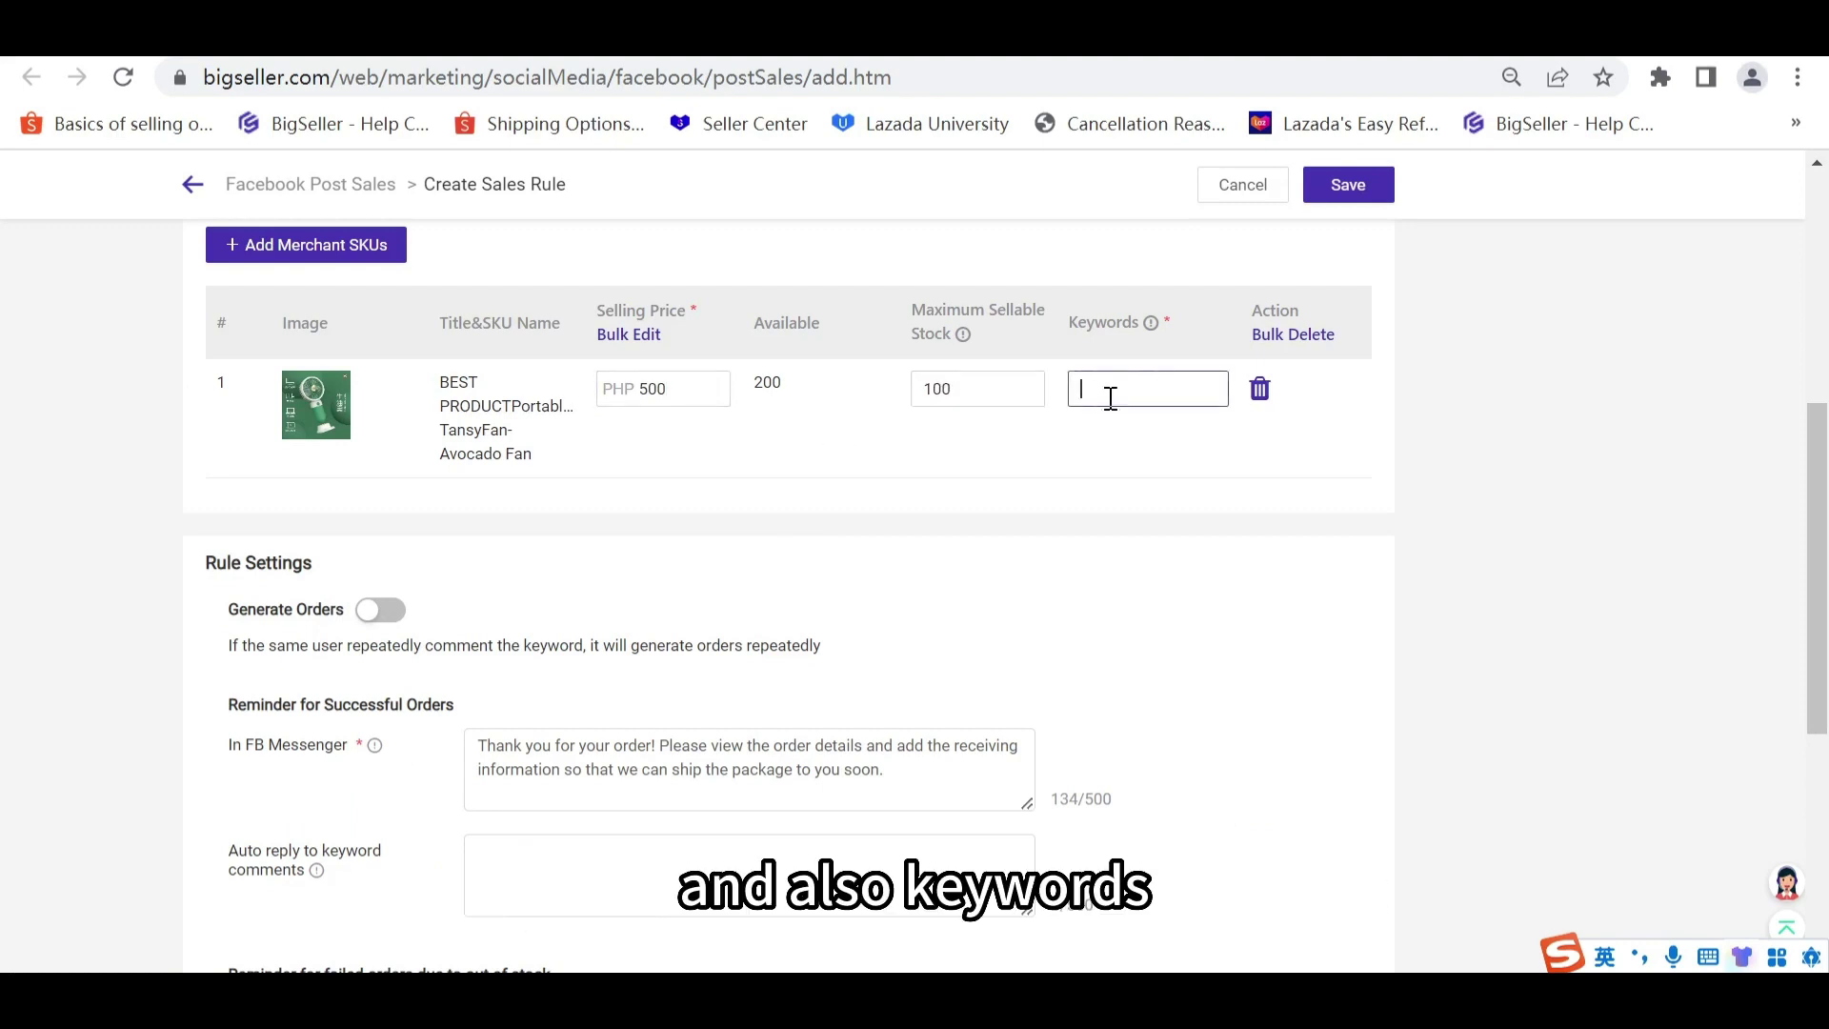
pyautogui.write('fan')
pyautogui.click(1143, 438)
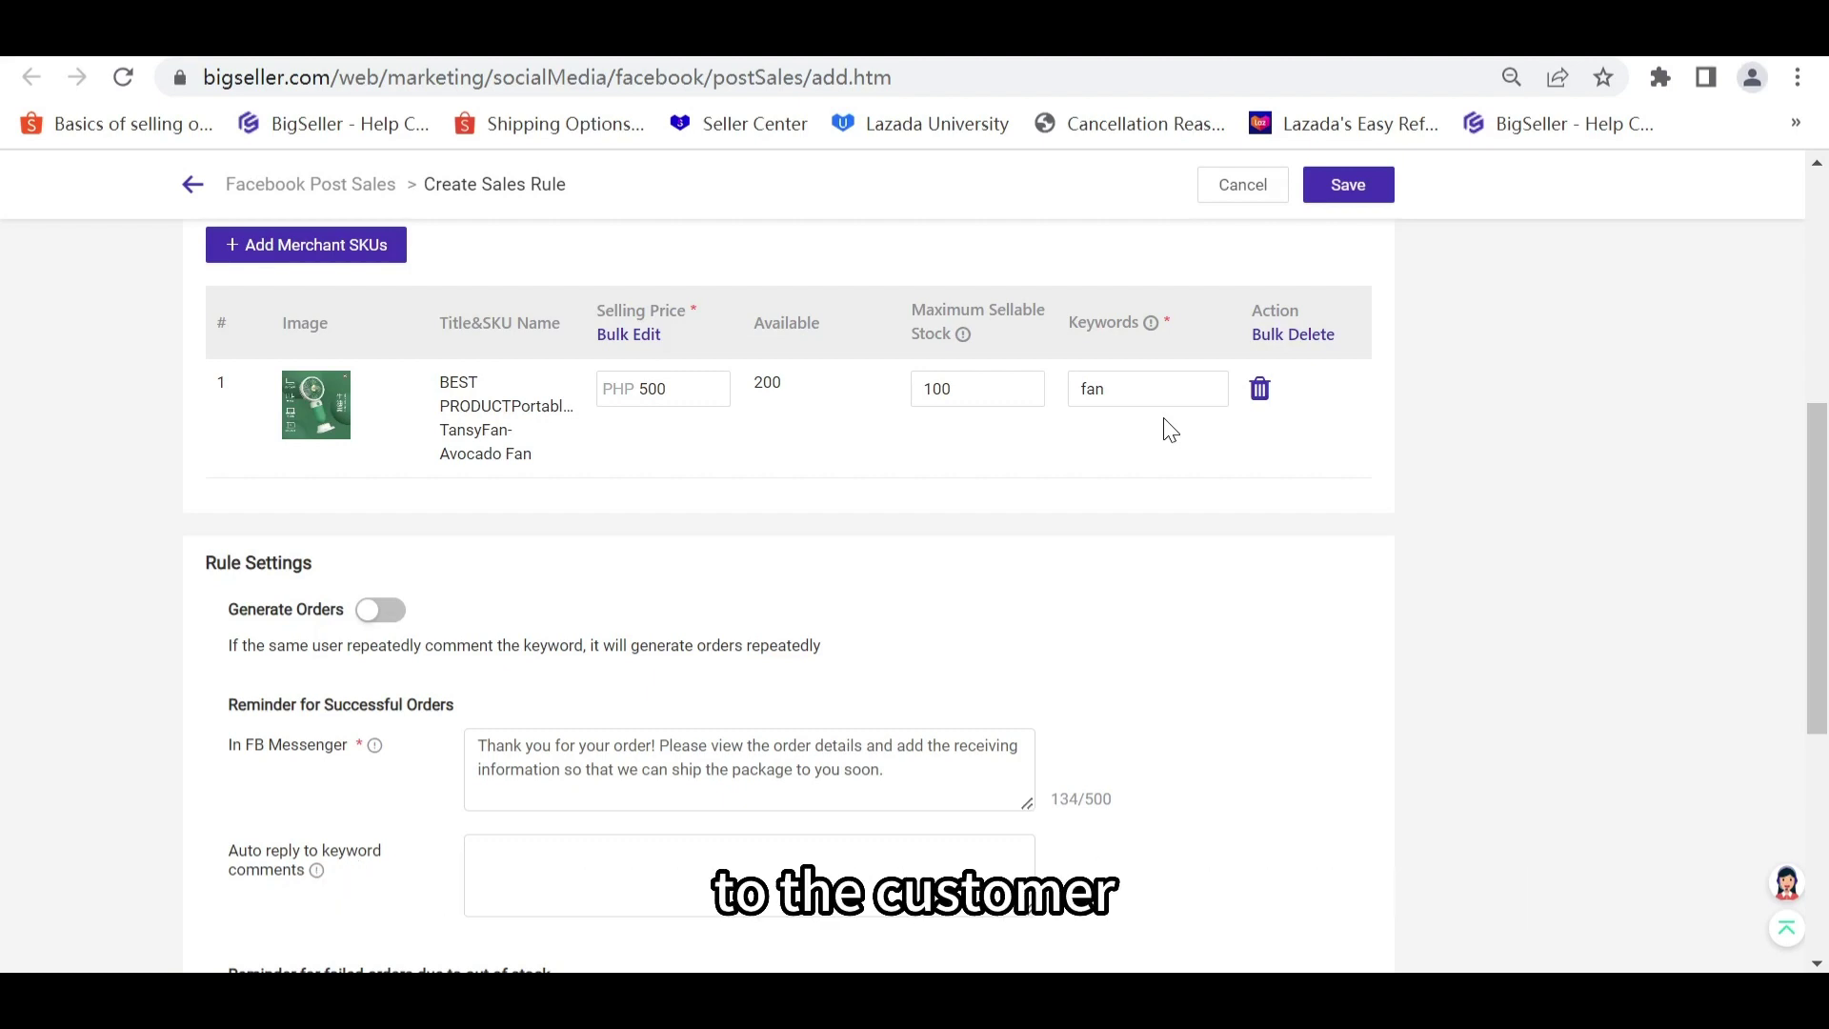
# Step: Turn on Generate Orders and set the keyword-comment reply 'Thank you for your purchase'
pyautogui.scroll(-3, 610, 464)
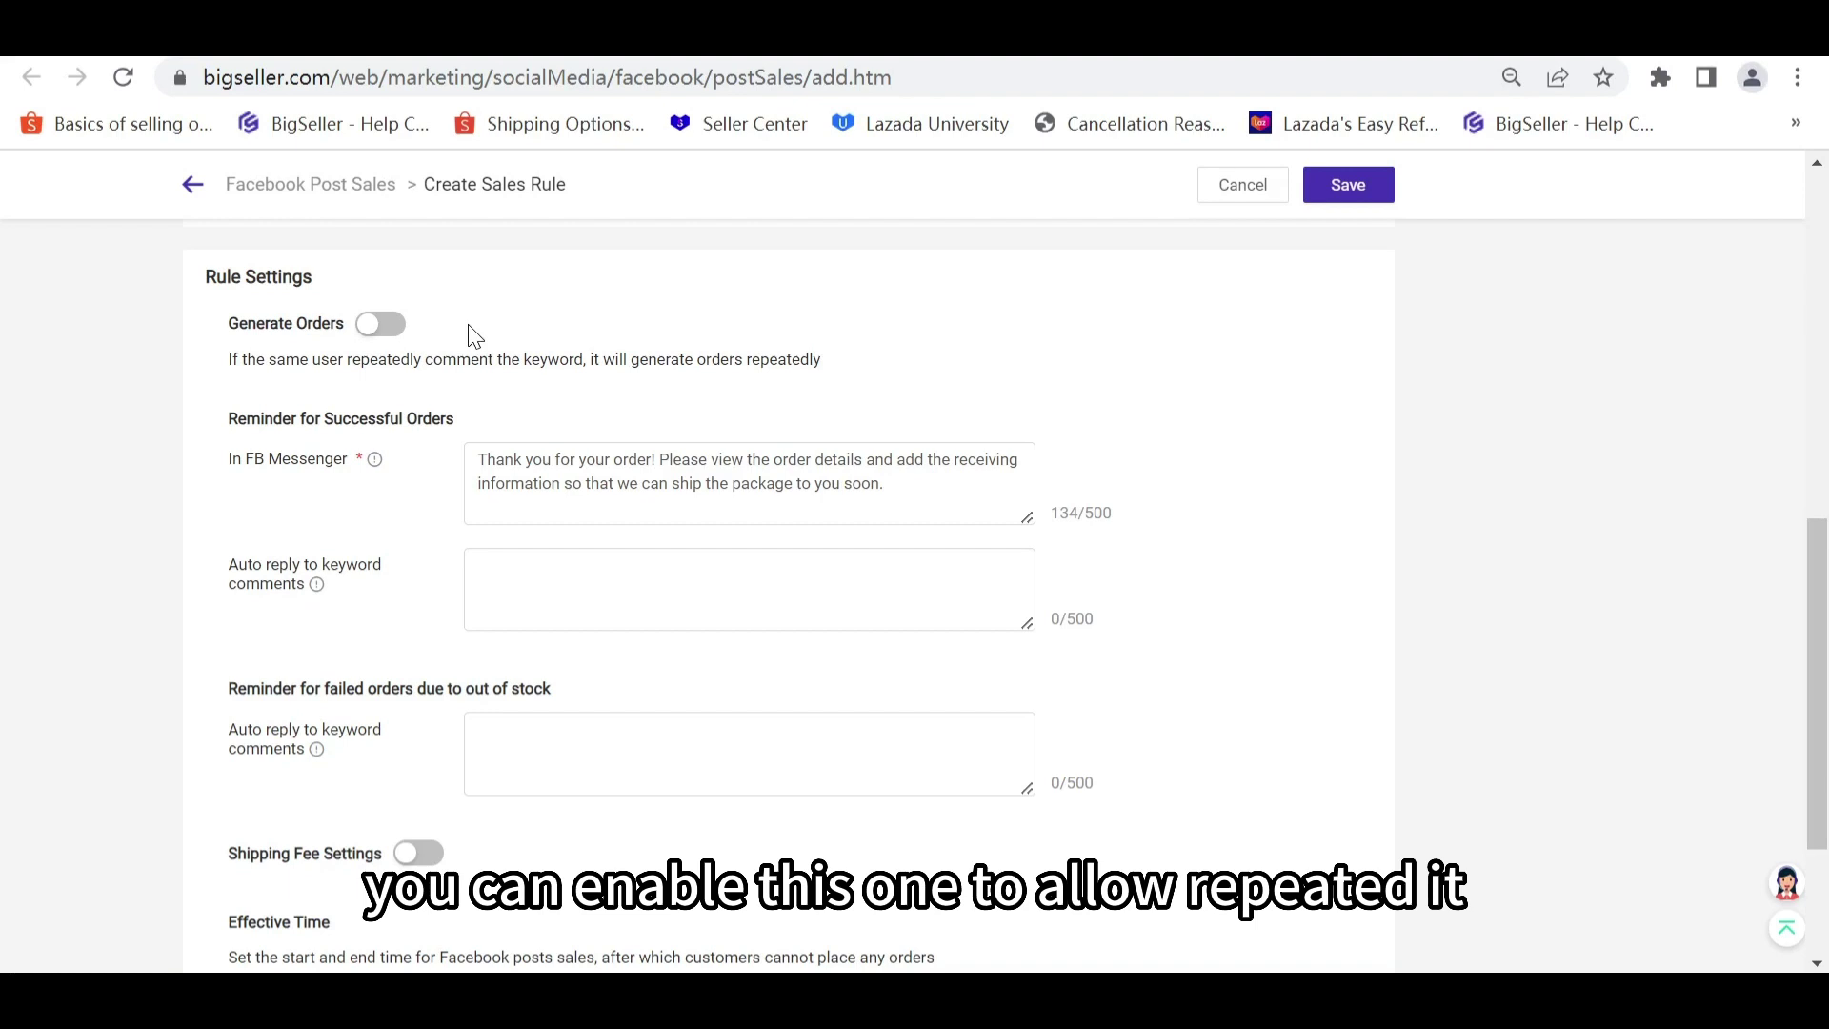
pyautogui.click(396, 327)
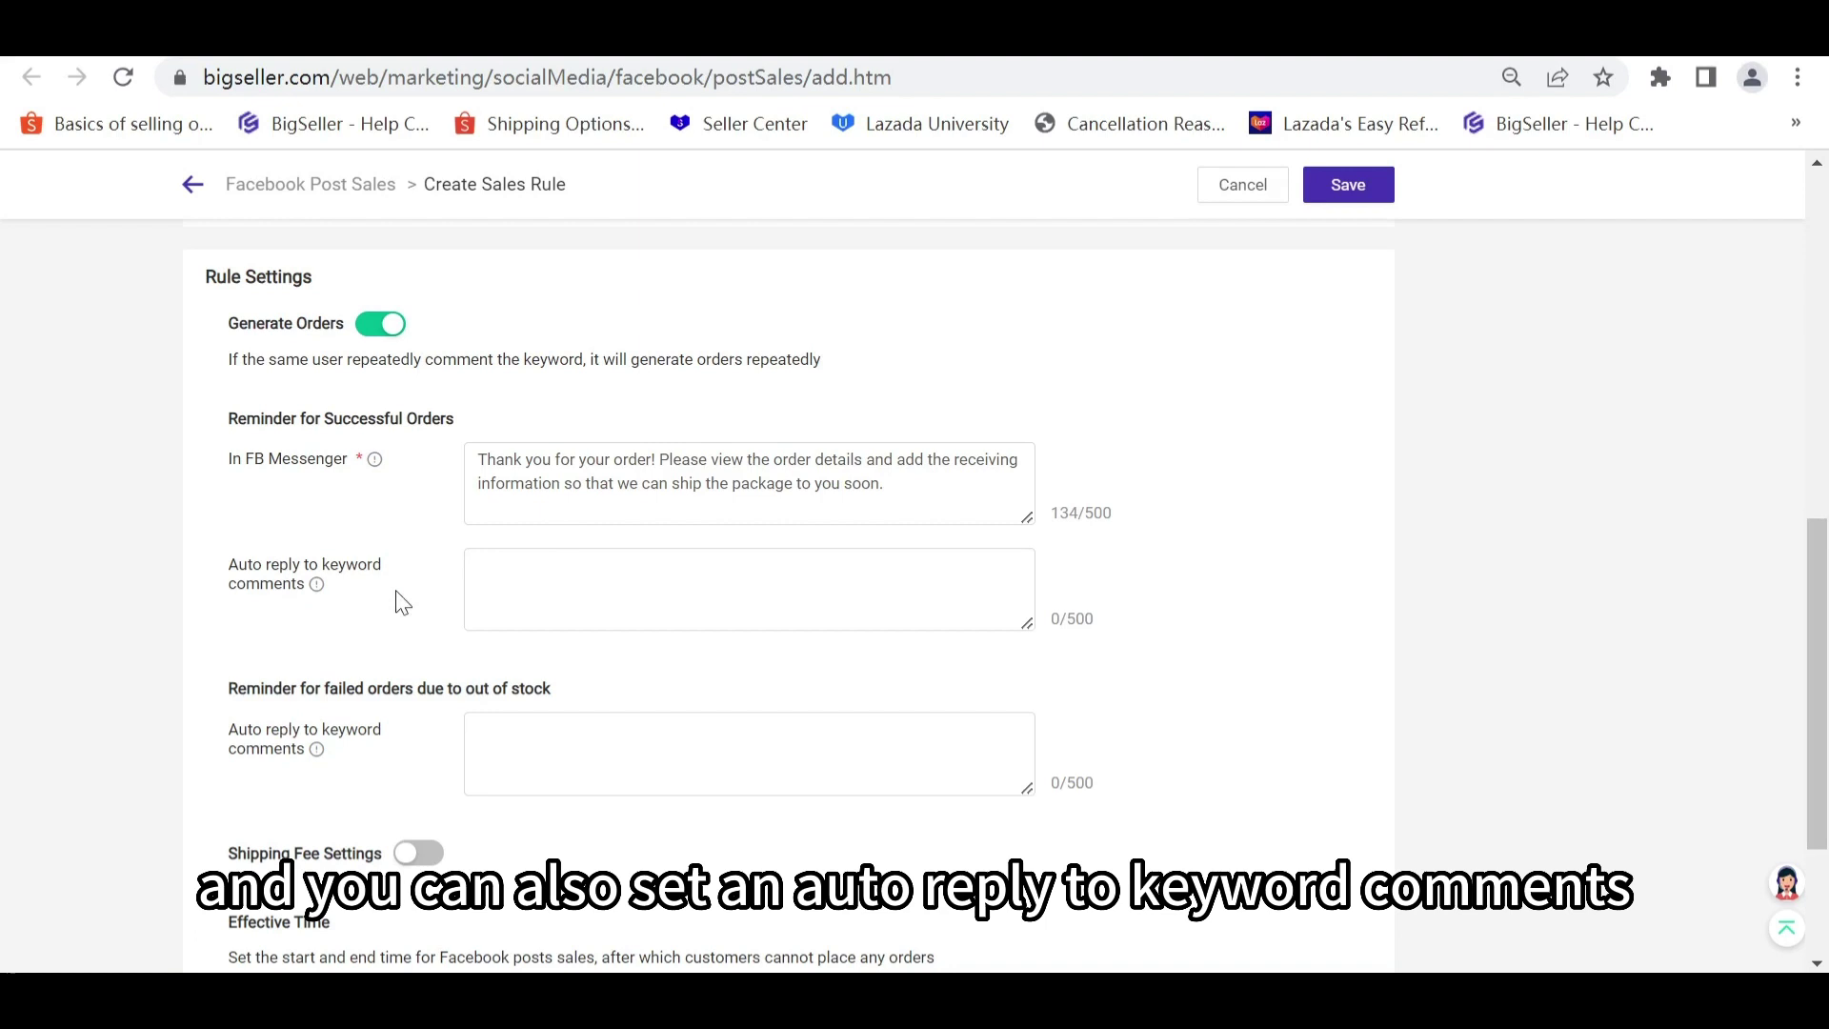
pyautogui.moveTo(316, 592)
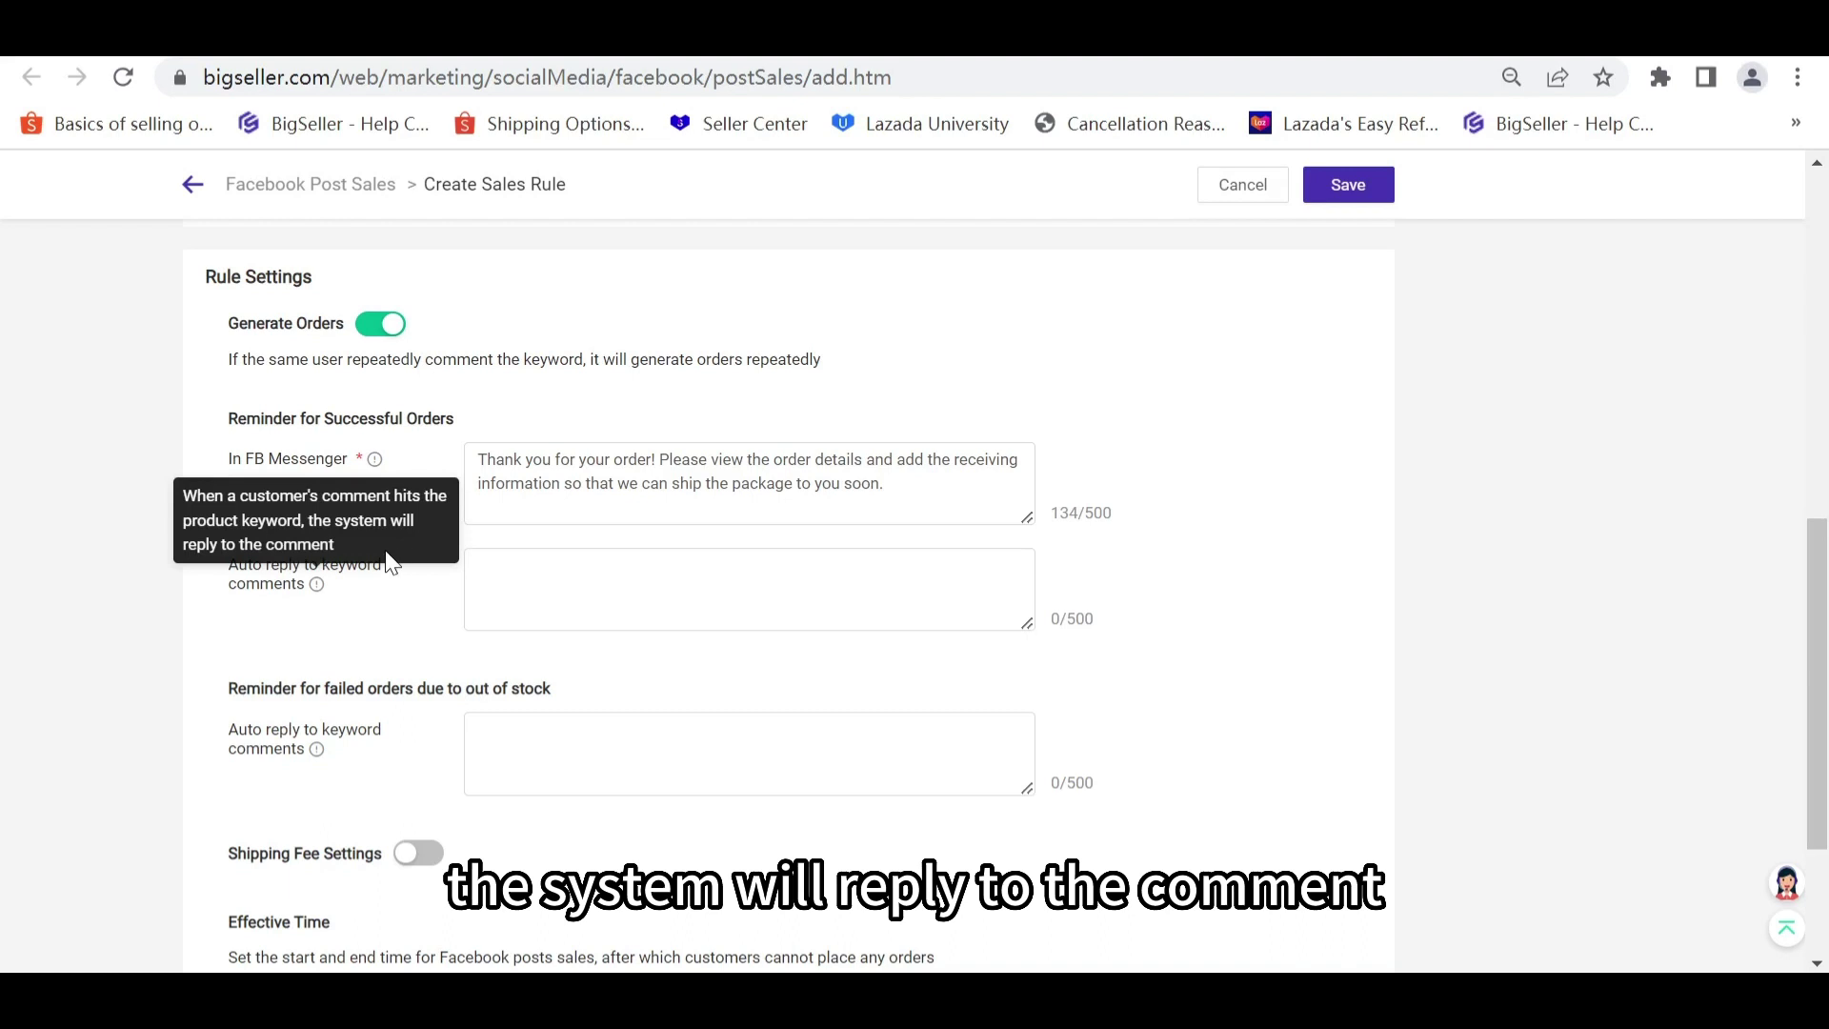
pyautogui.click(562, 581)
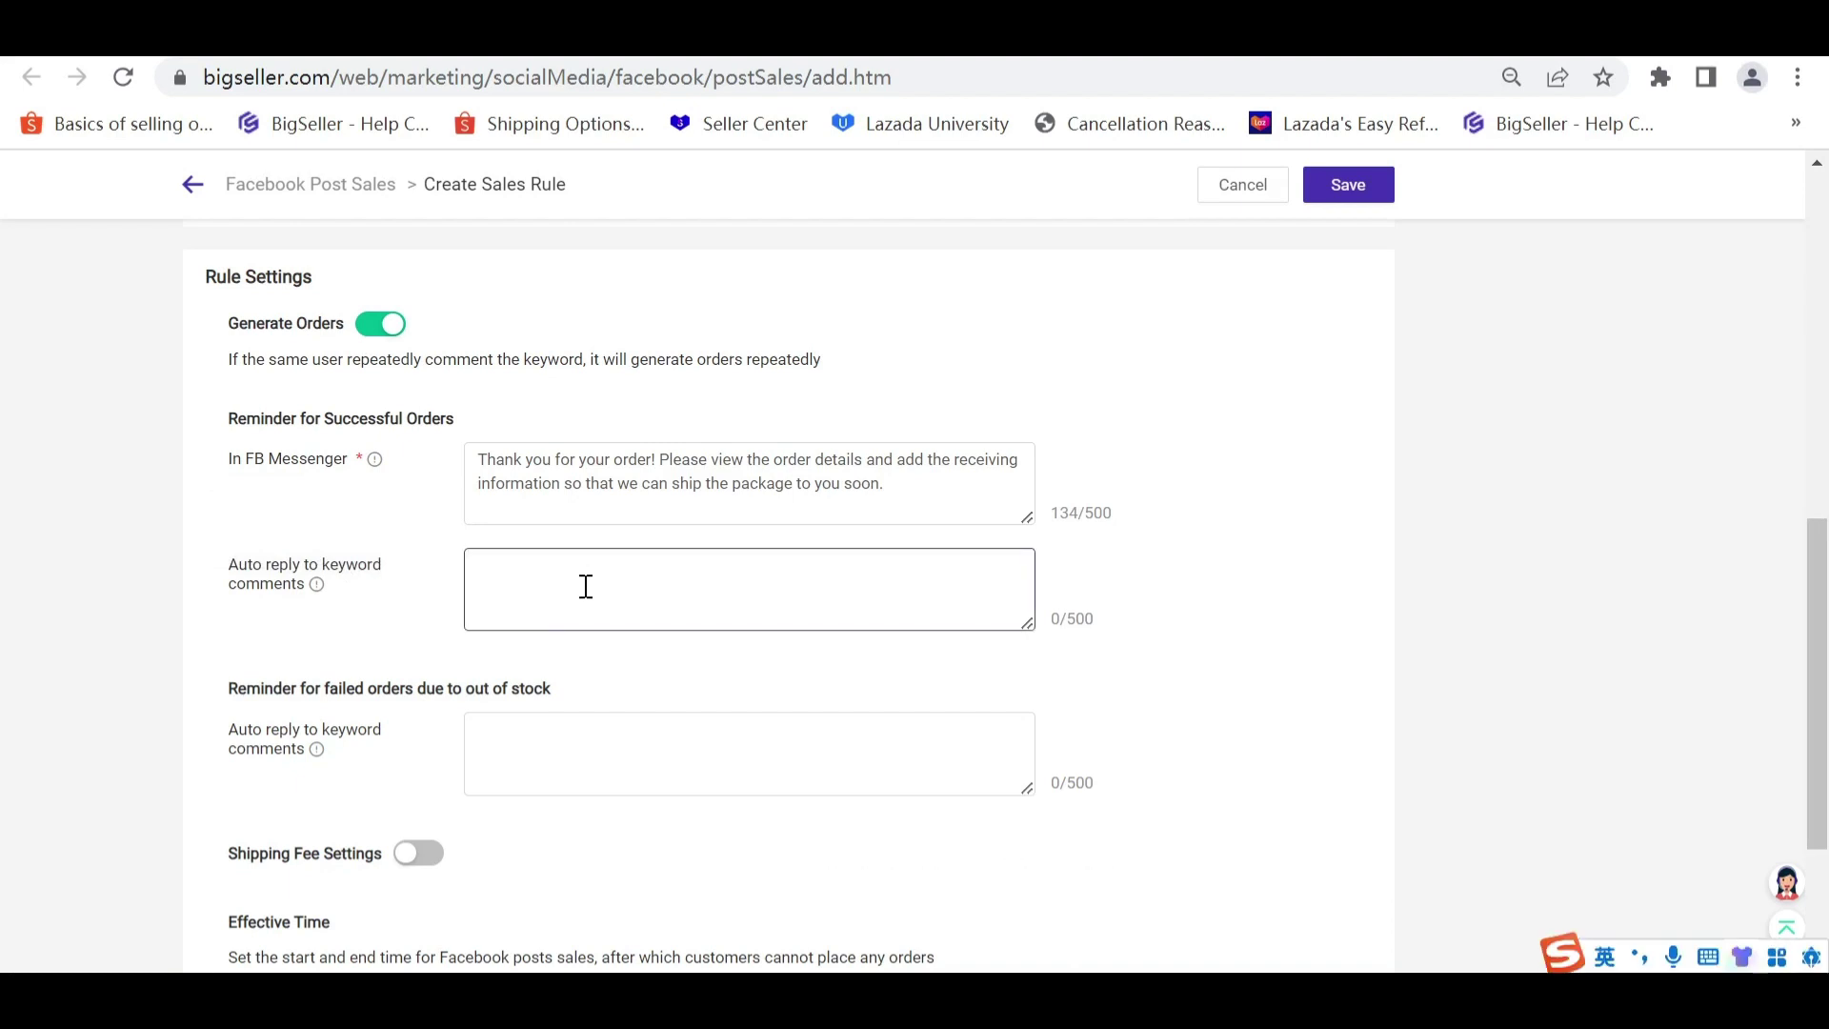
pyautogui.write('Thank you for your purchase')
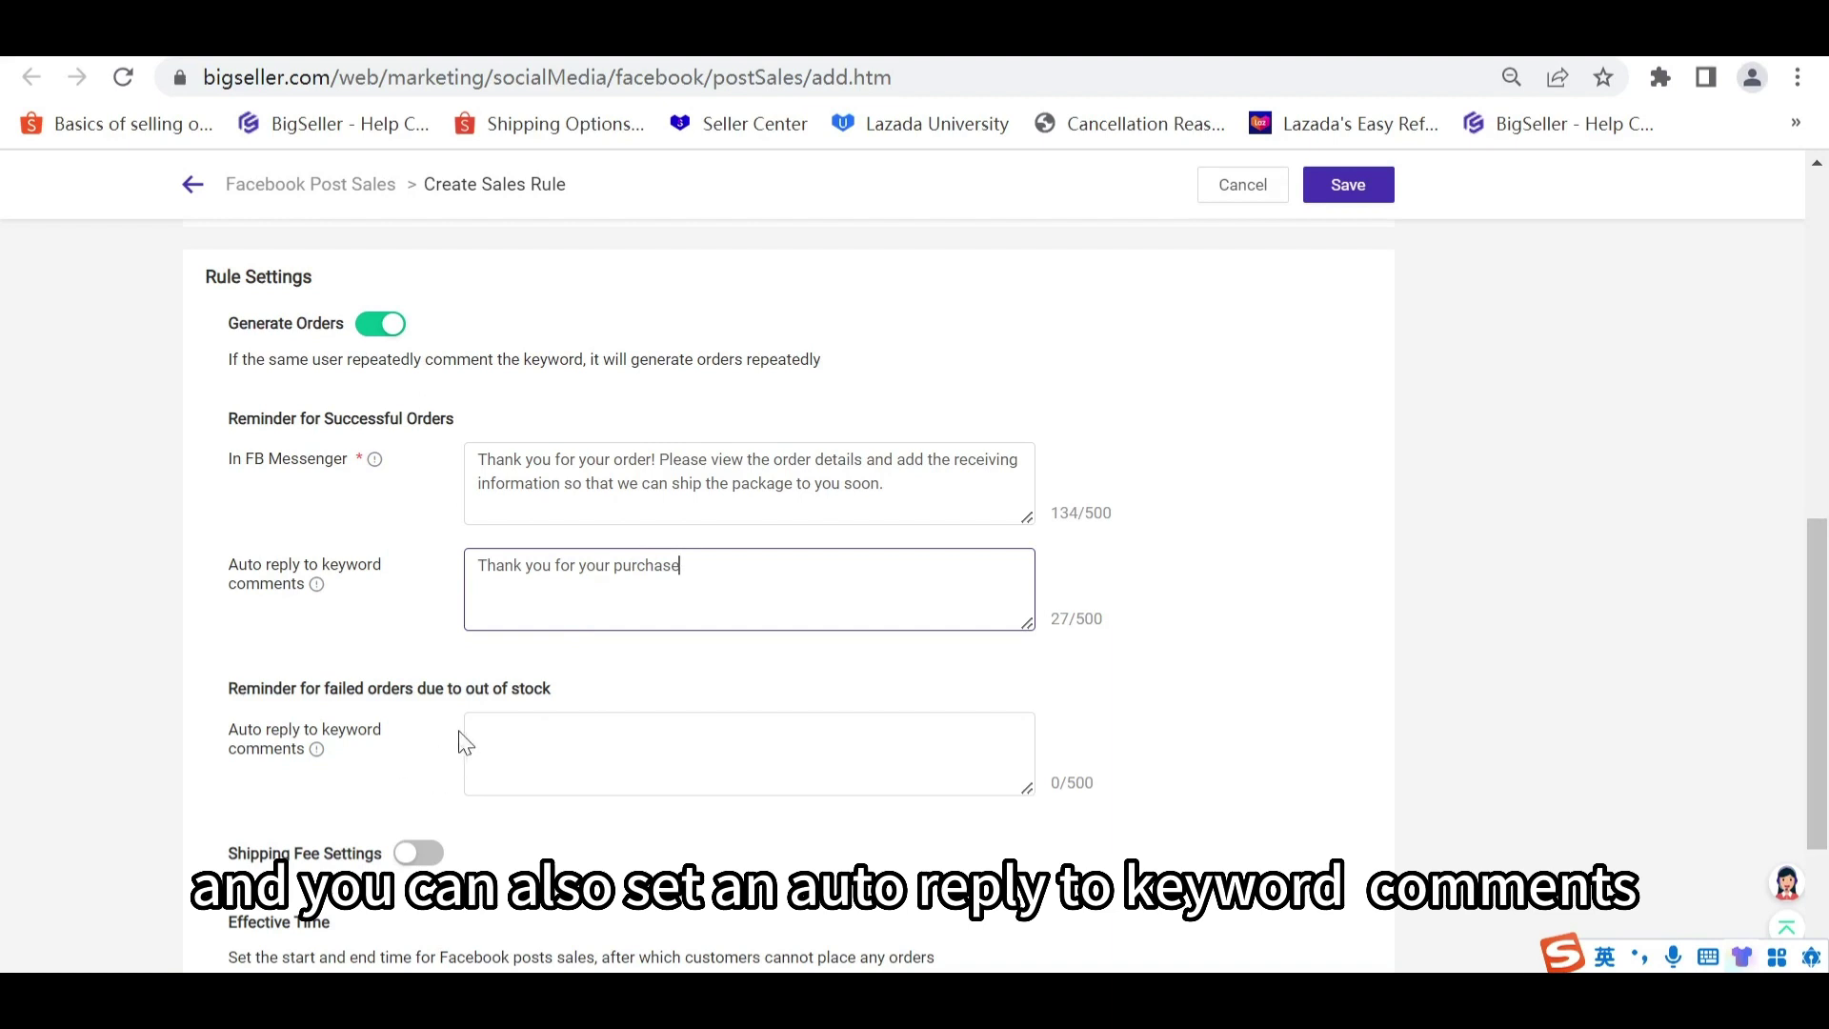
# Step: Set the out-of-stock reply to 'The product is out of stock. Sorry for the inconvinience'
pyautogui.click(514, 740)
pyautogui.scroll(-3, 568, 632)
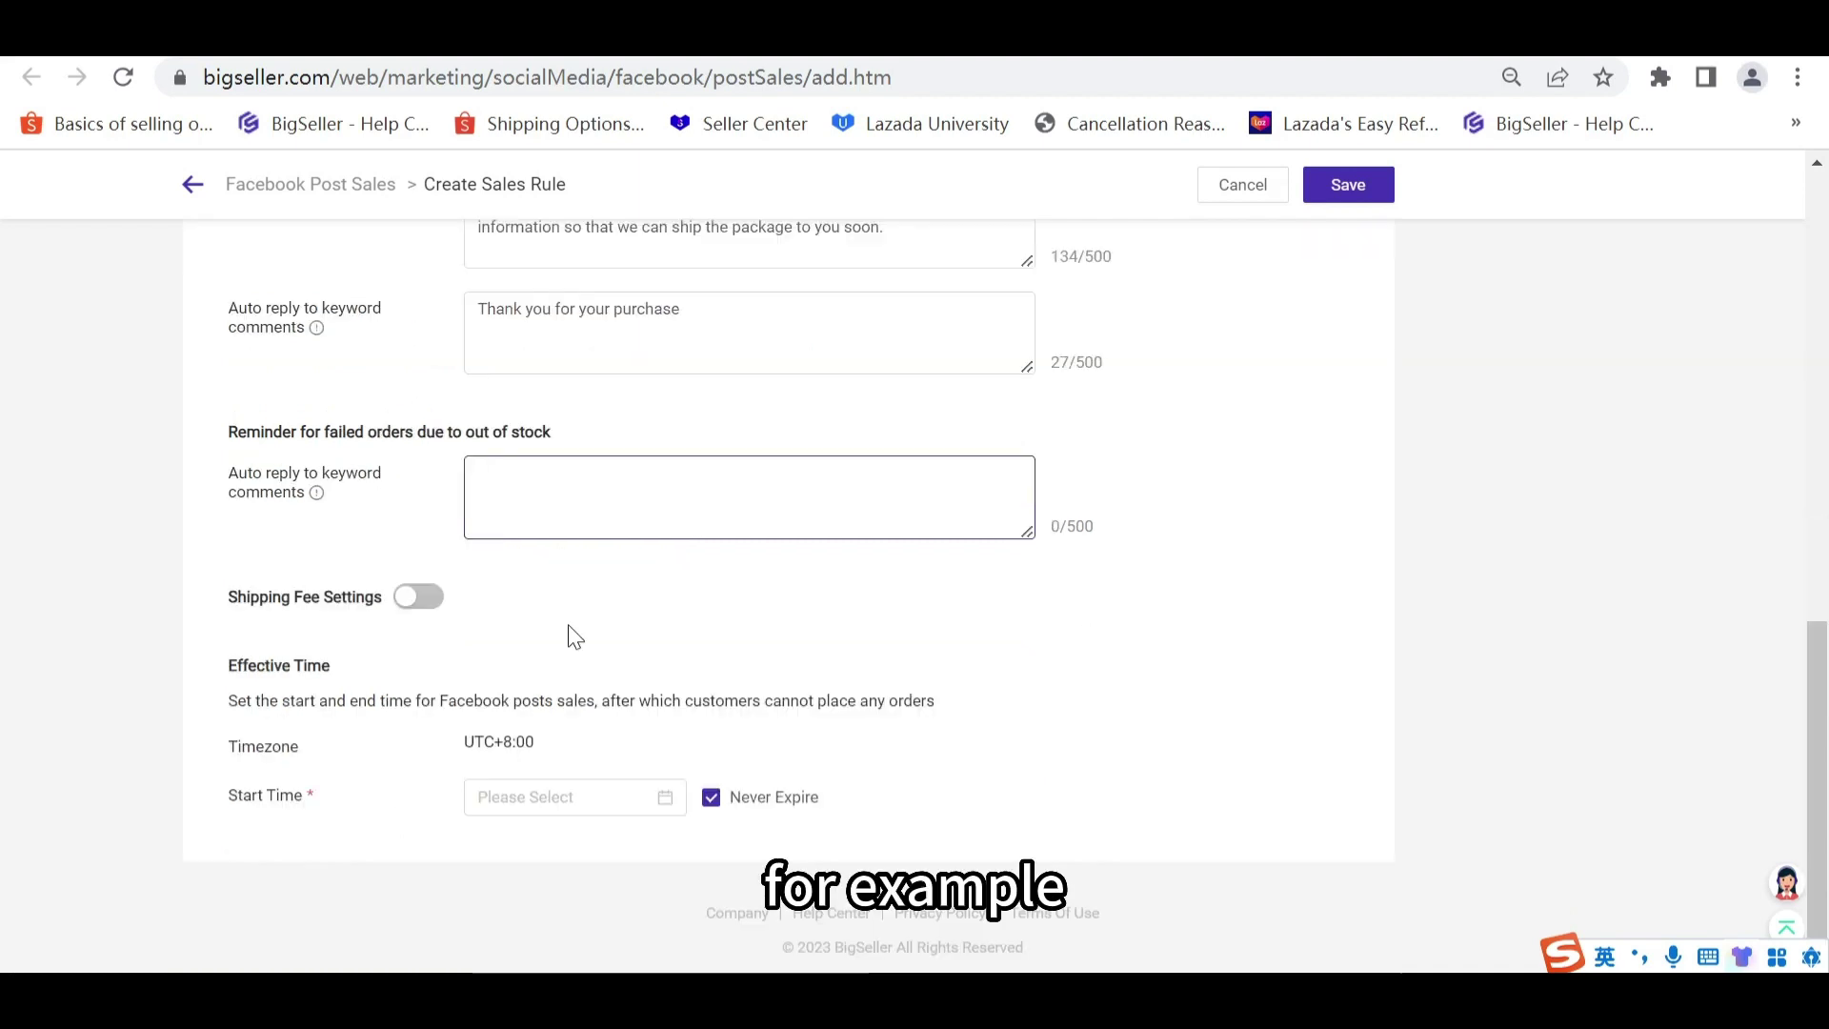
pyautogui.write('The product is out of stock. Sorry for the inconvinience caused.')
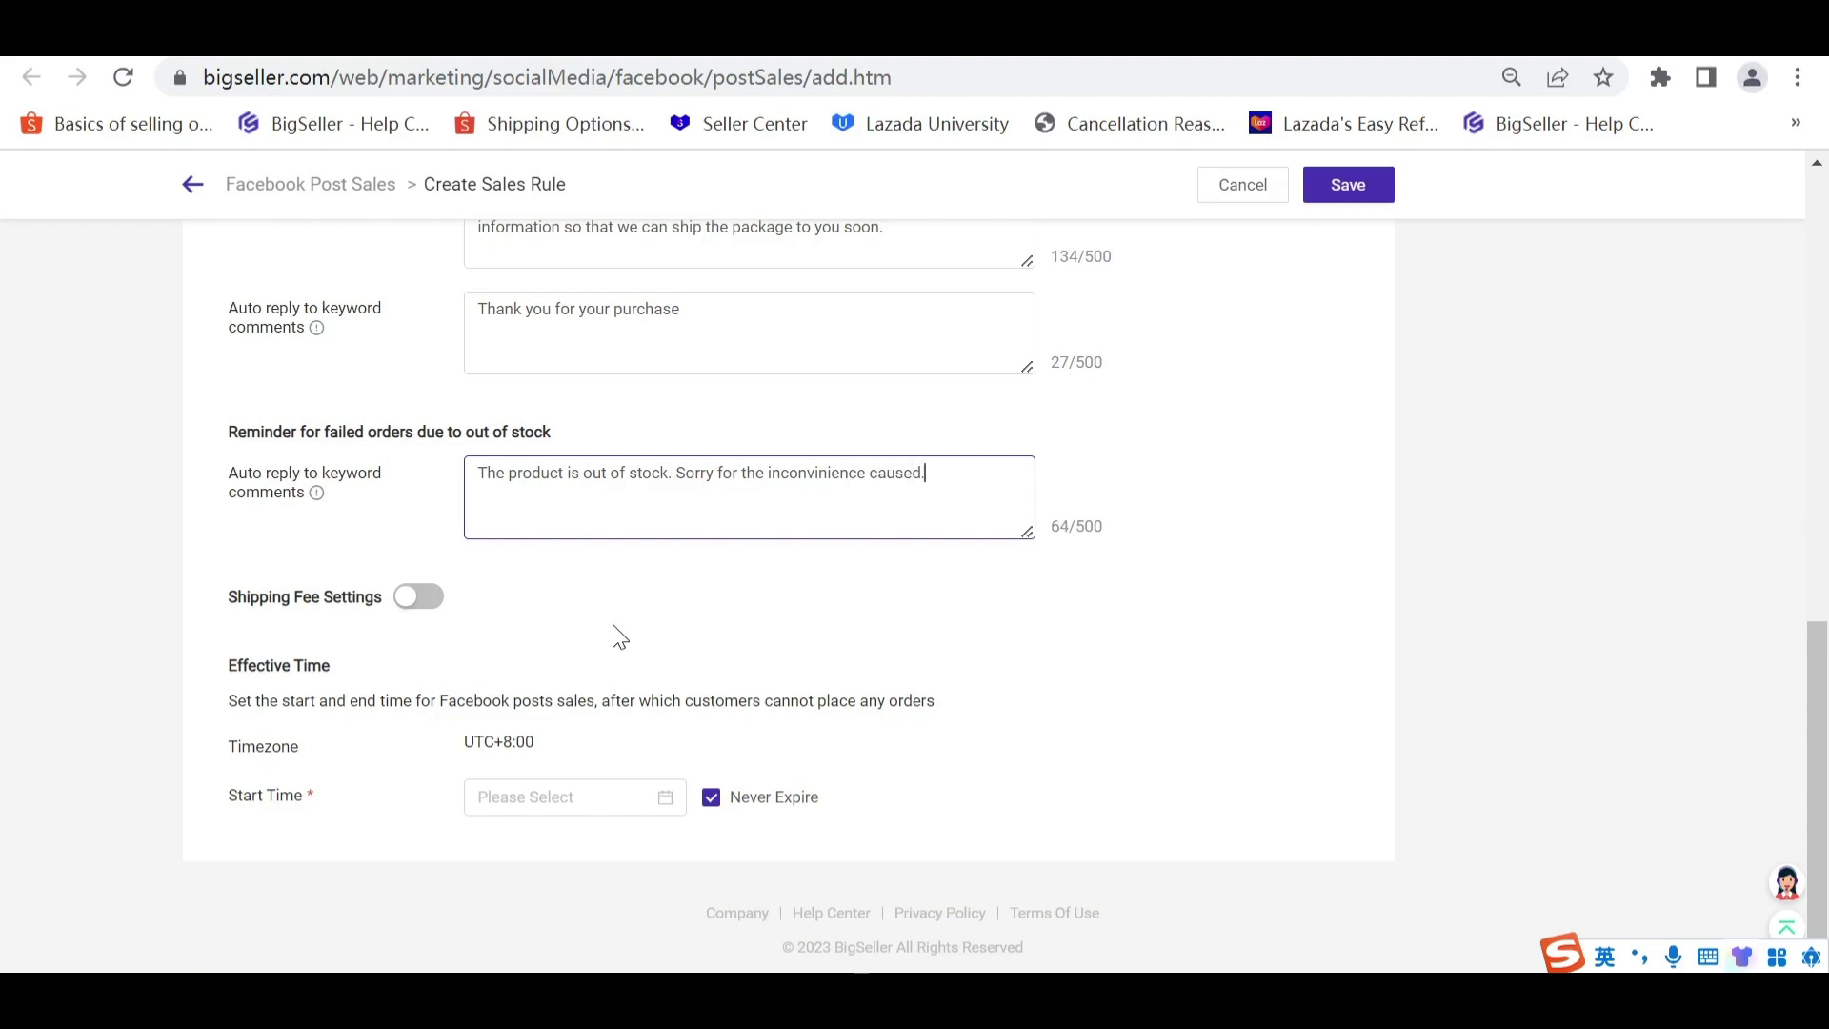
# Step: Enable a fixed PHP 200 shipping fee and test the cost for 5 items
pyautogui.click(429, 596)
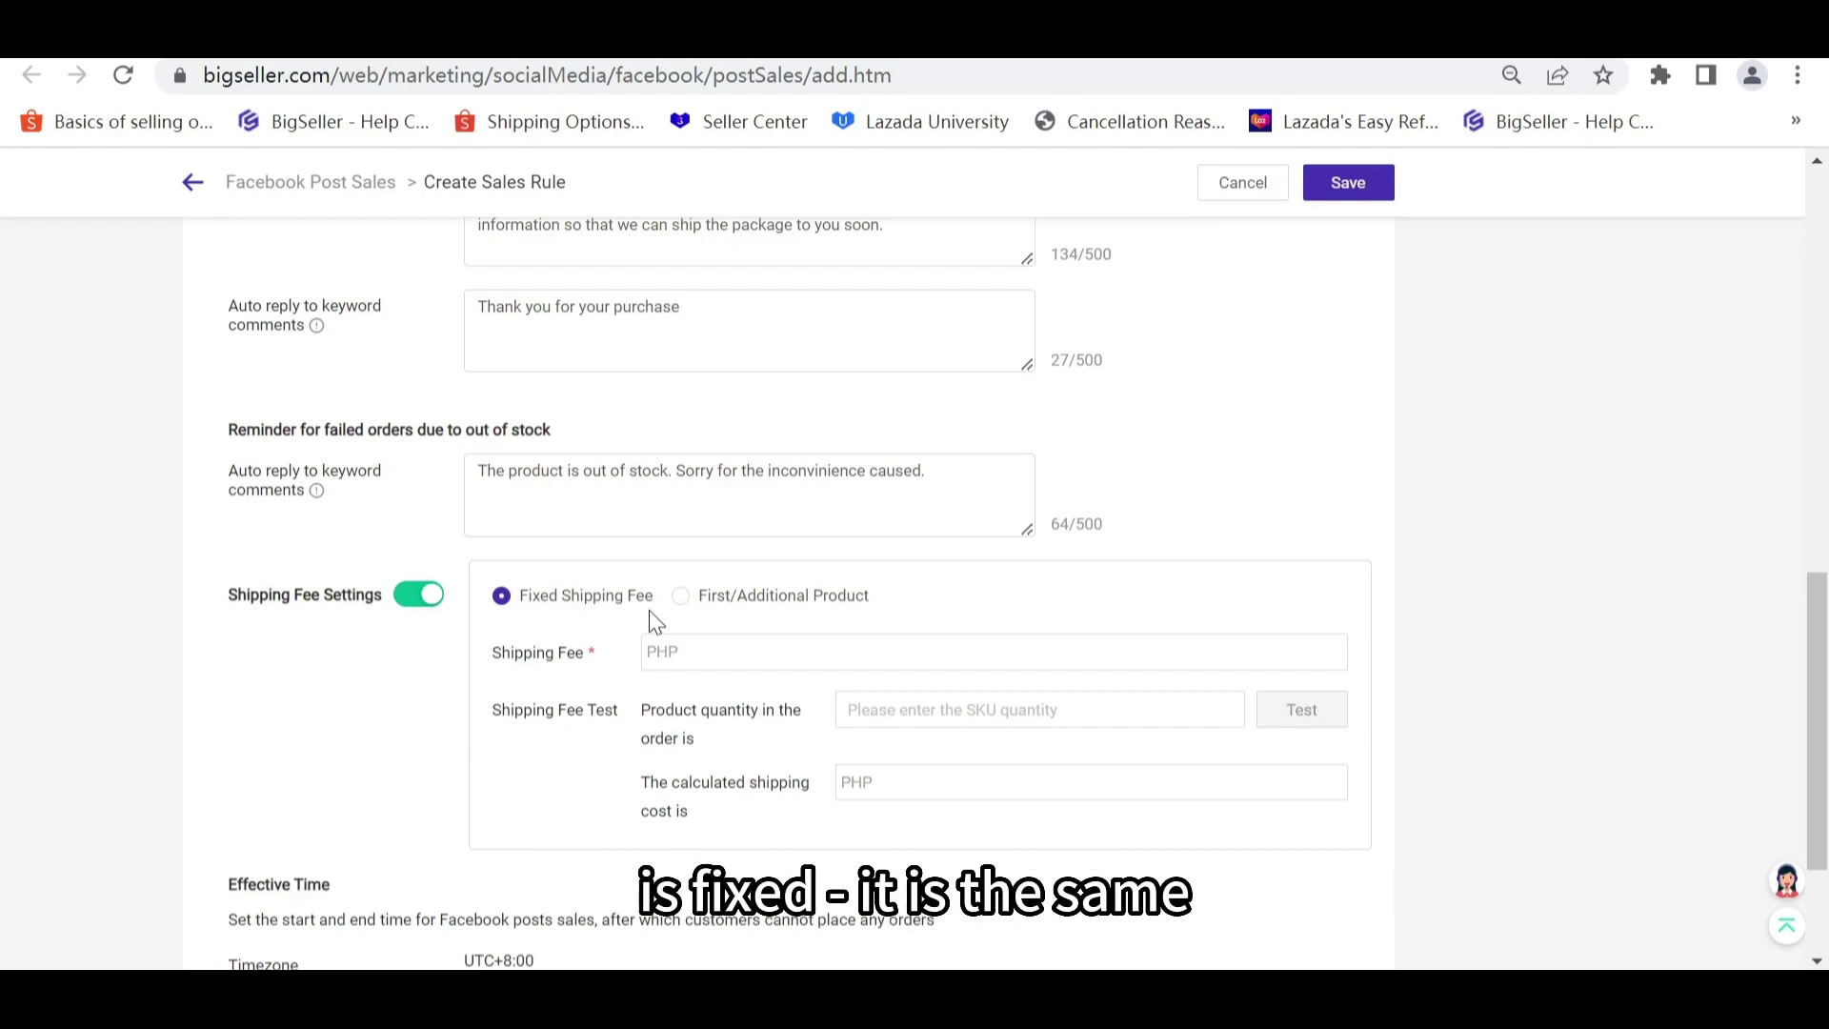
pyautogui.click(744, 654)
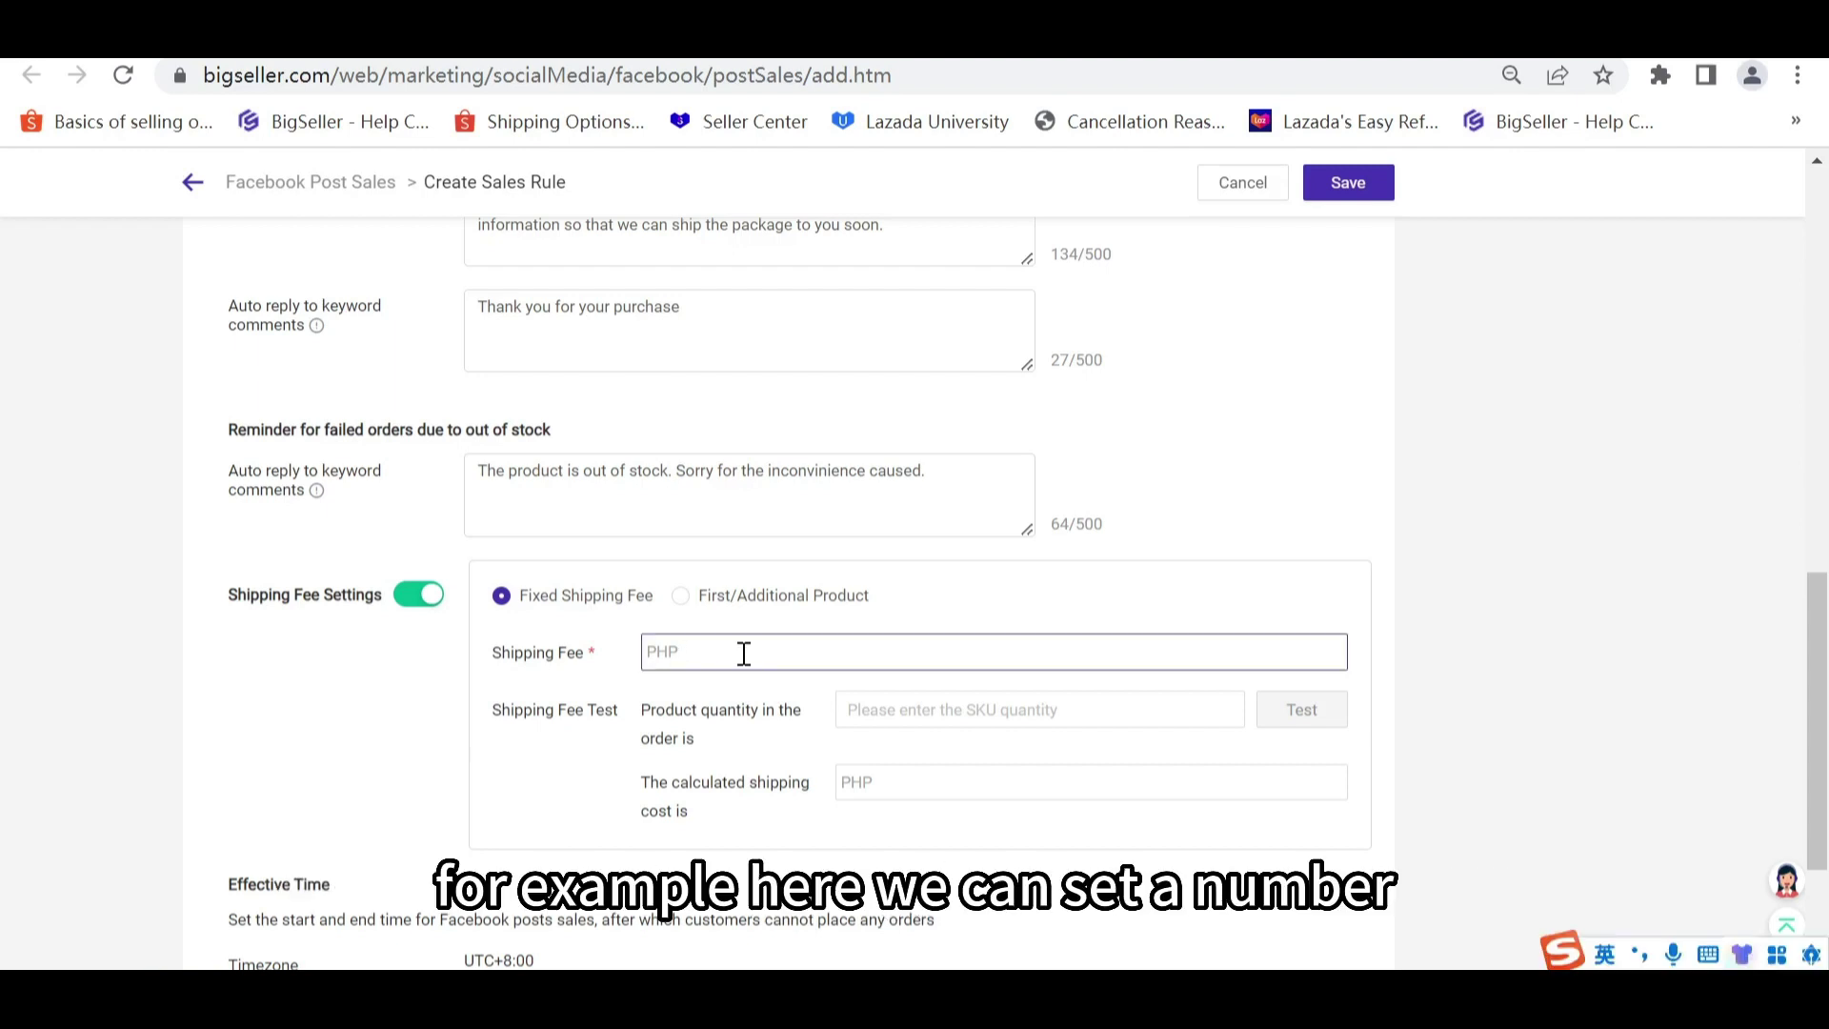
pyautogui.write('200')
pyautogui.click(934, 716)
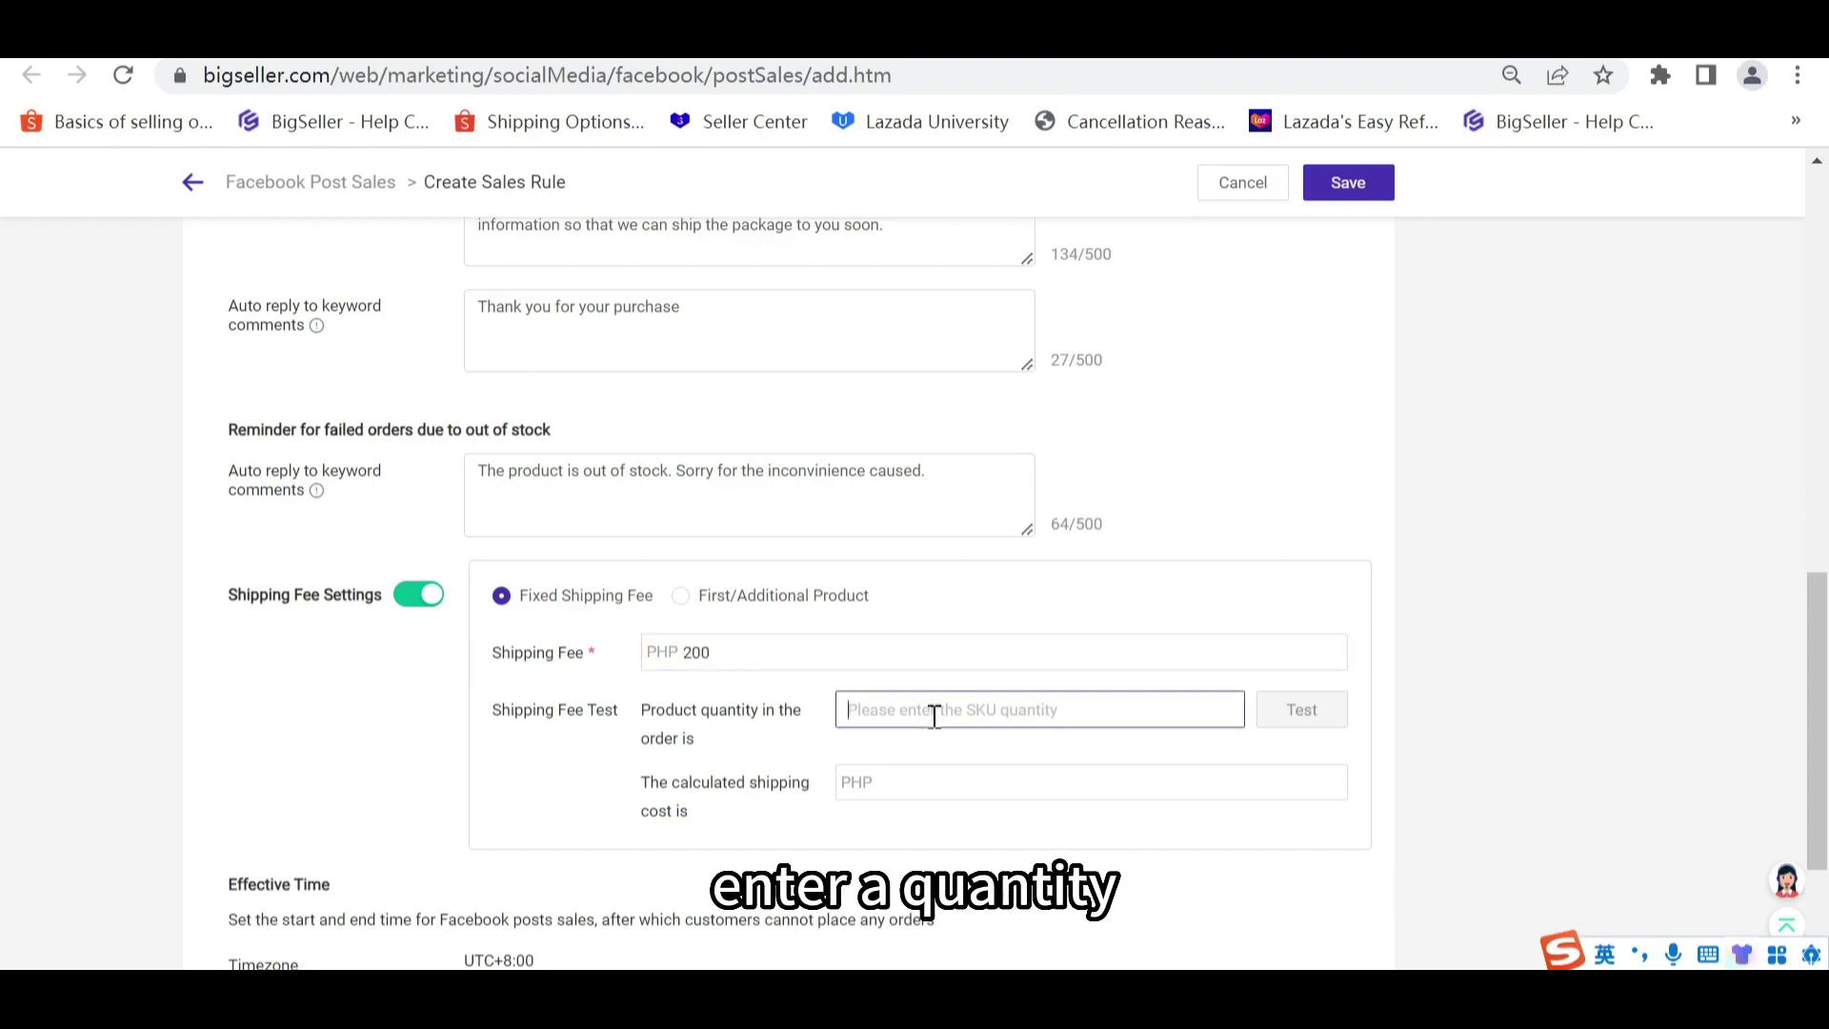
pyautogui.write('5')
pyautogui.click(1324, 716)
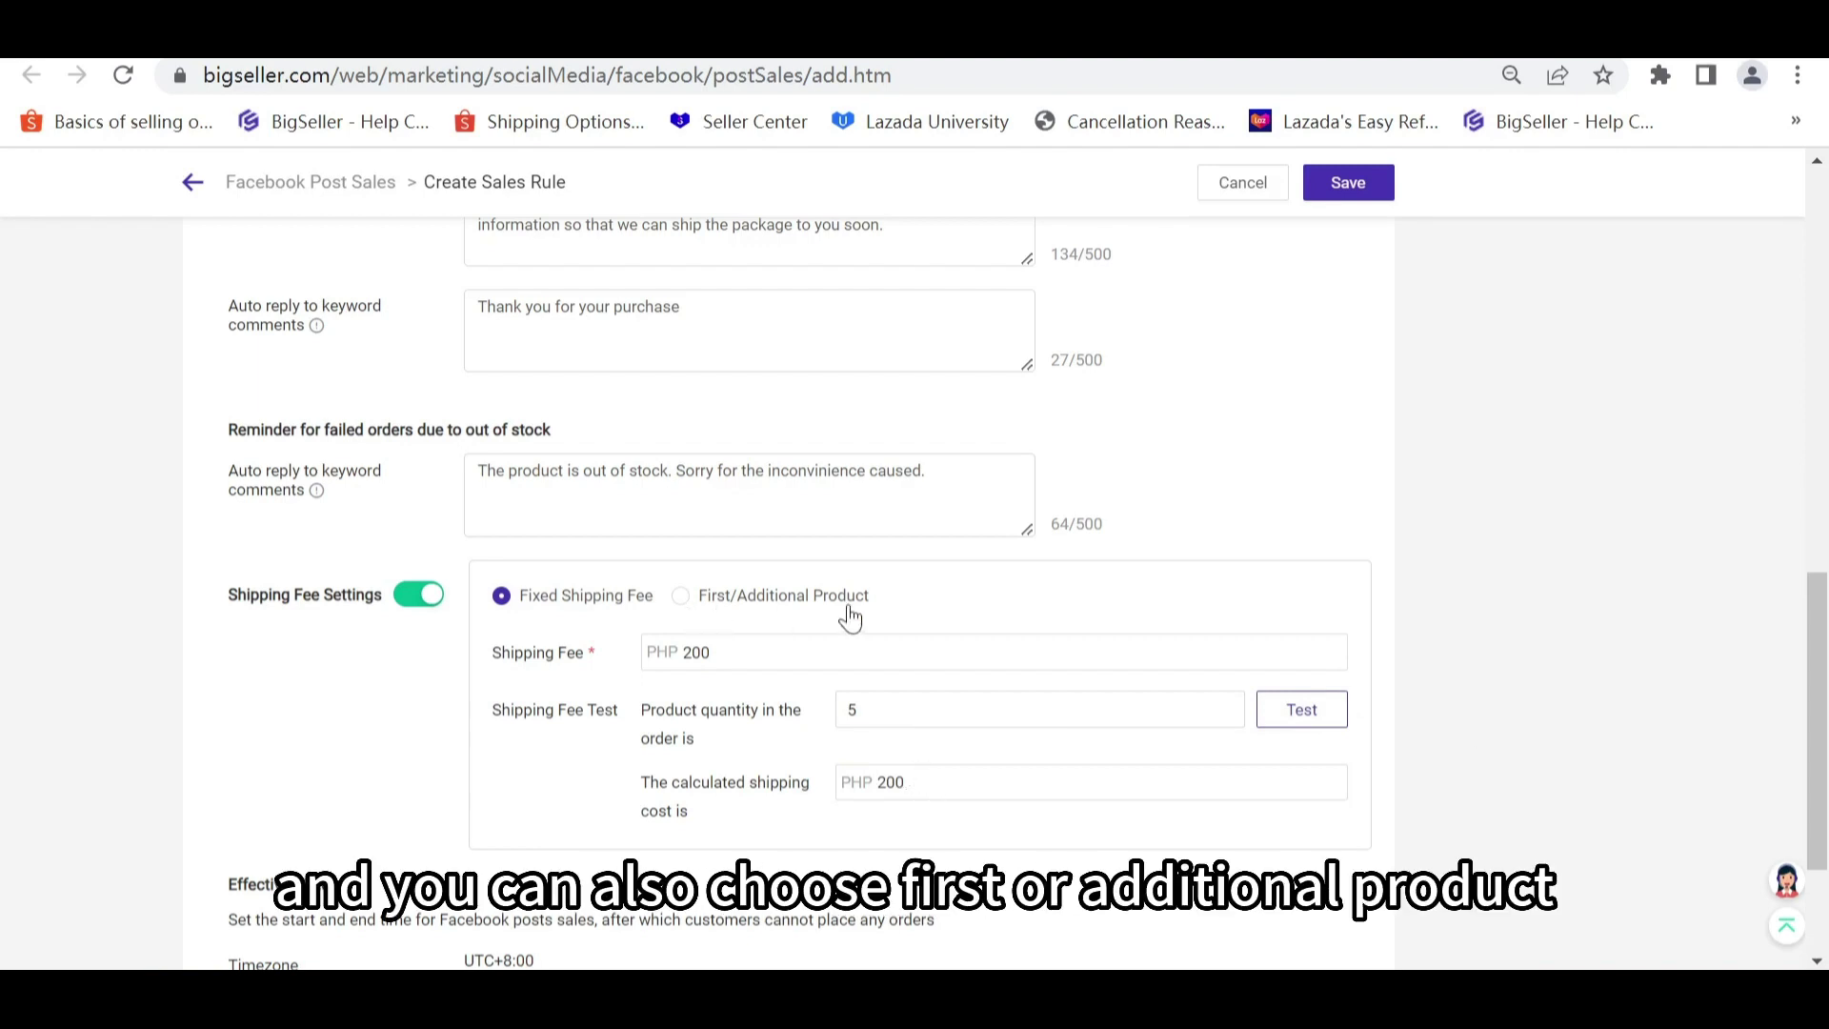
pyautogui.click(682, 598)
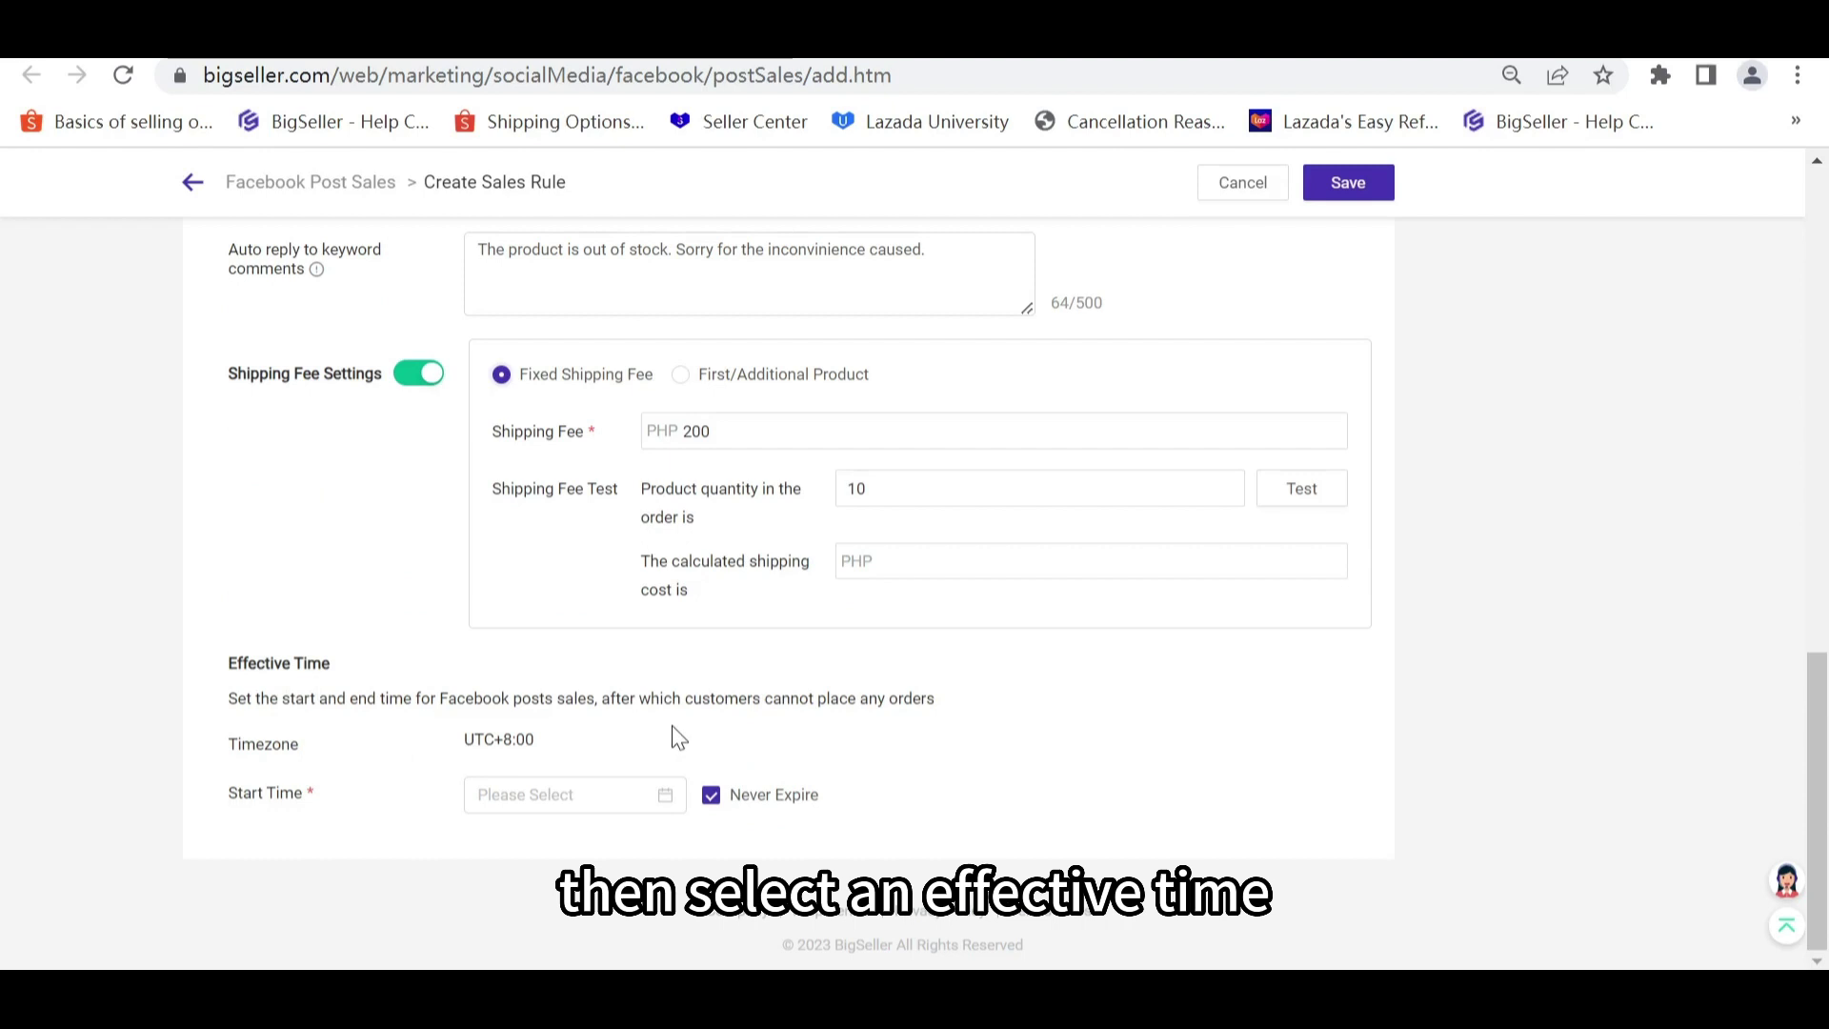
pyautogui.click(667, 794)
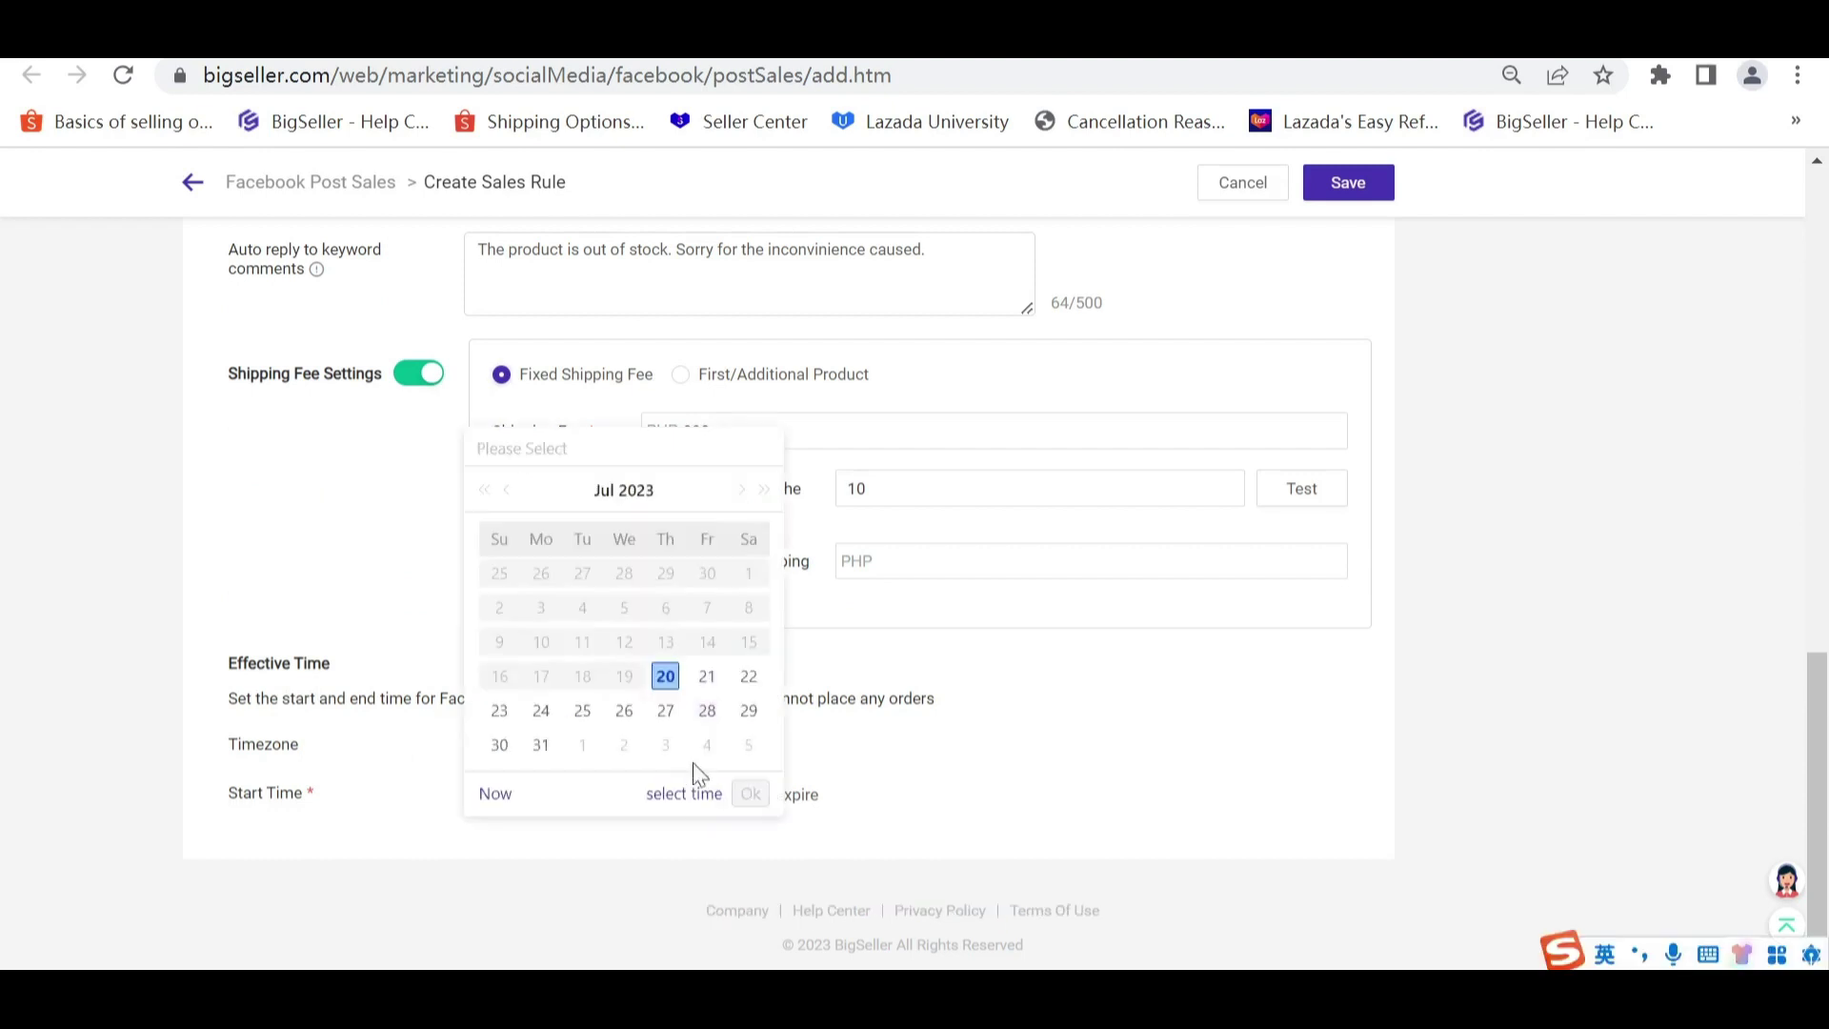
pyautogui.click(905, 797)
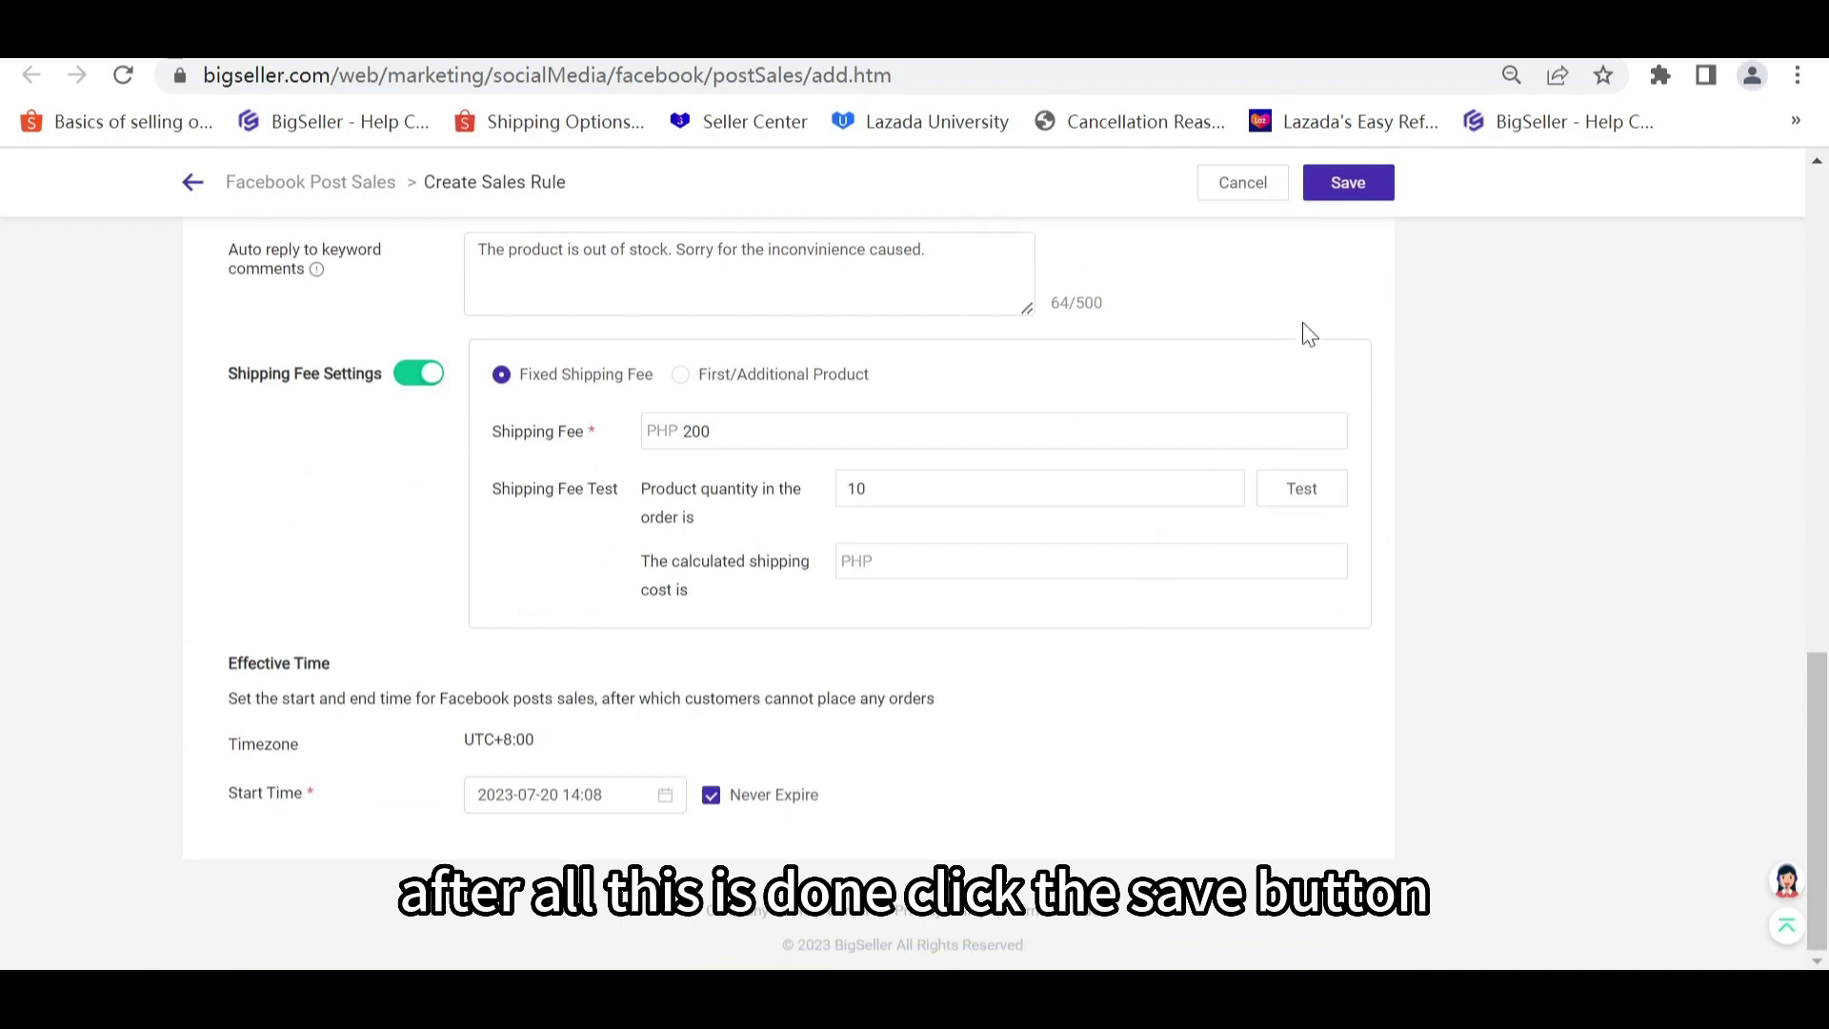
pyautogui.click(1345, 183)
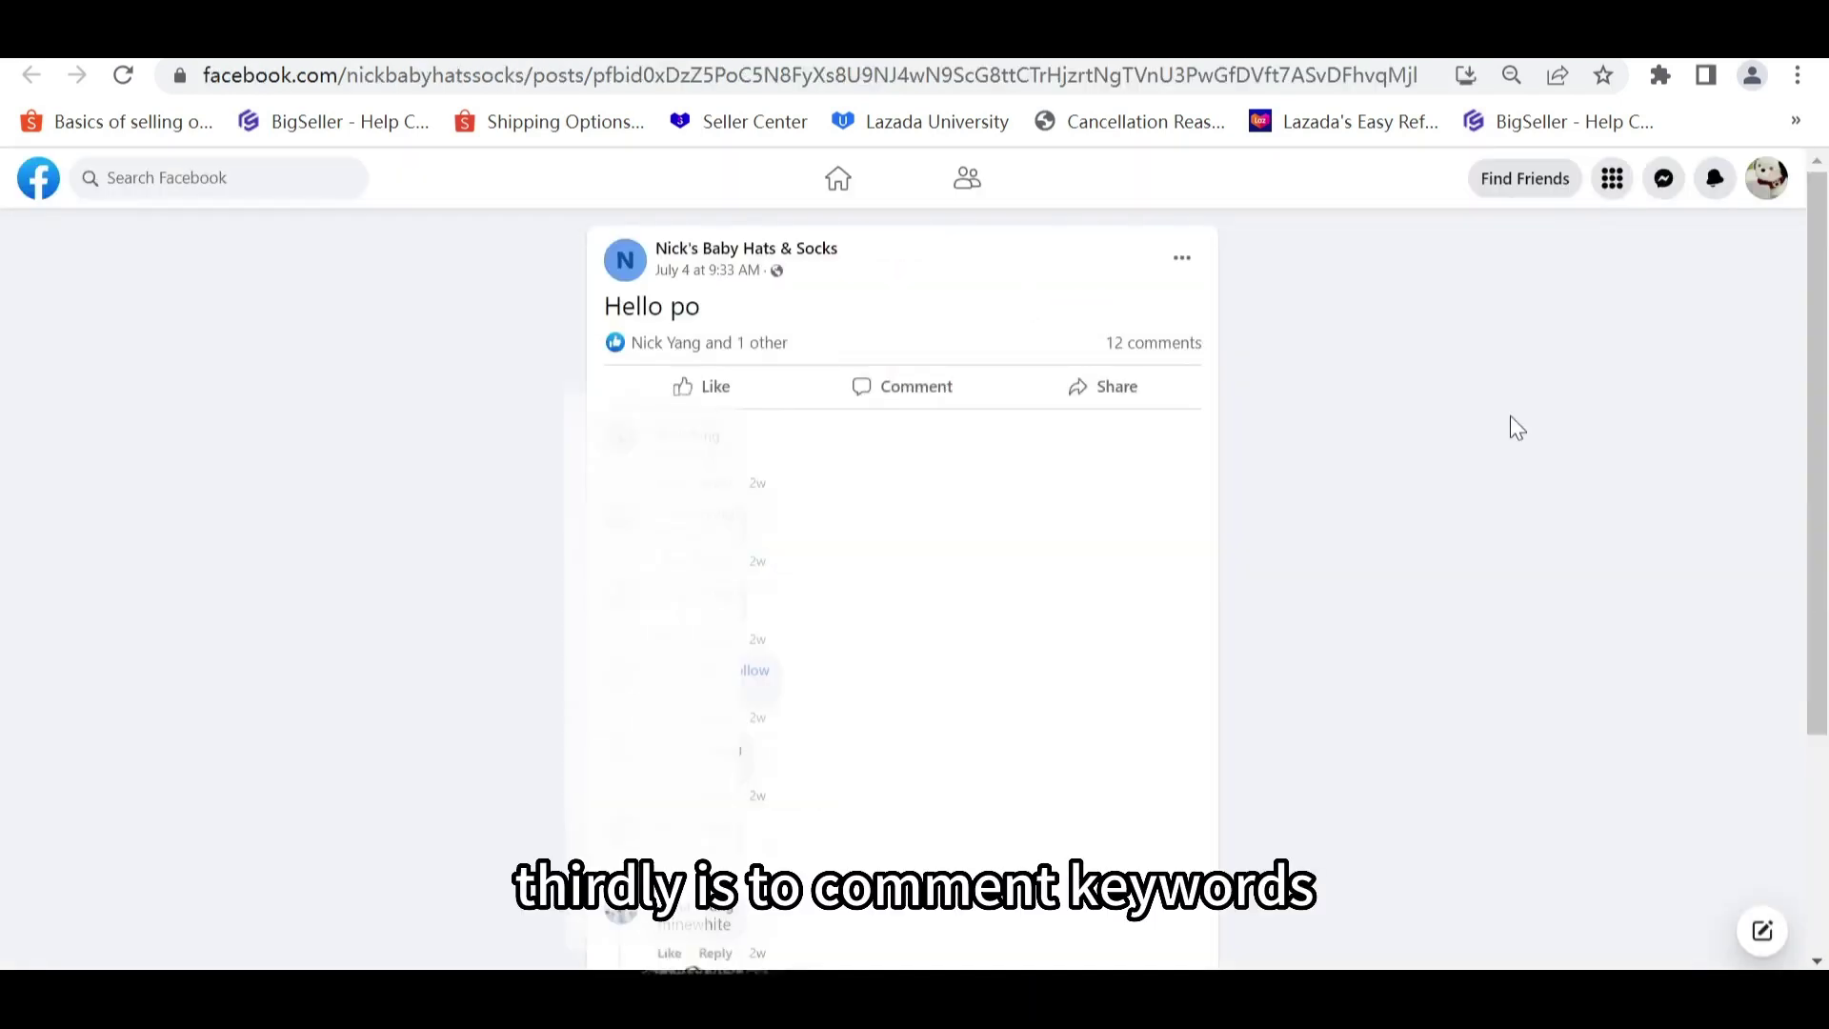
# Step: Comment 'fan' on the Hello po post, then open the shop's Messenger reply
pyautogui.click(882, 407)
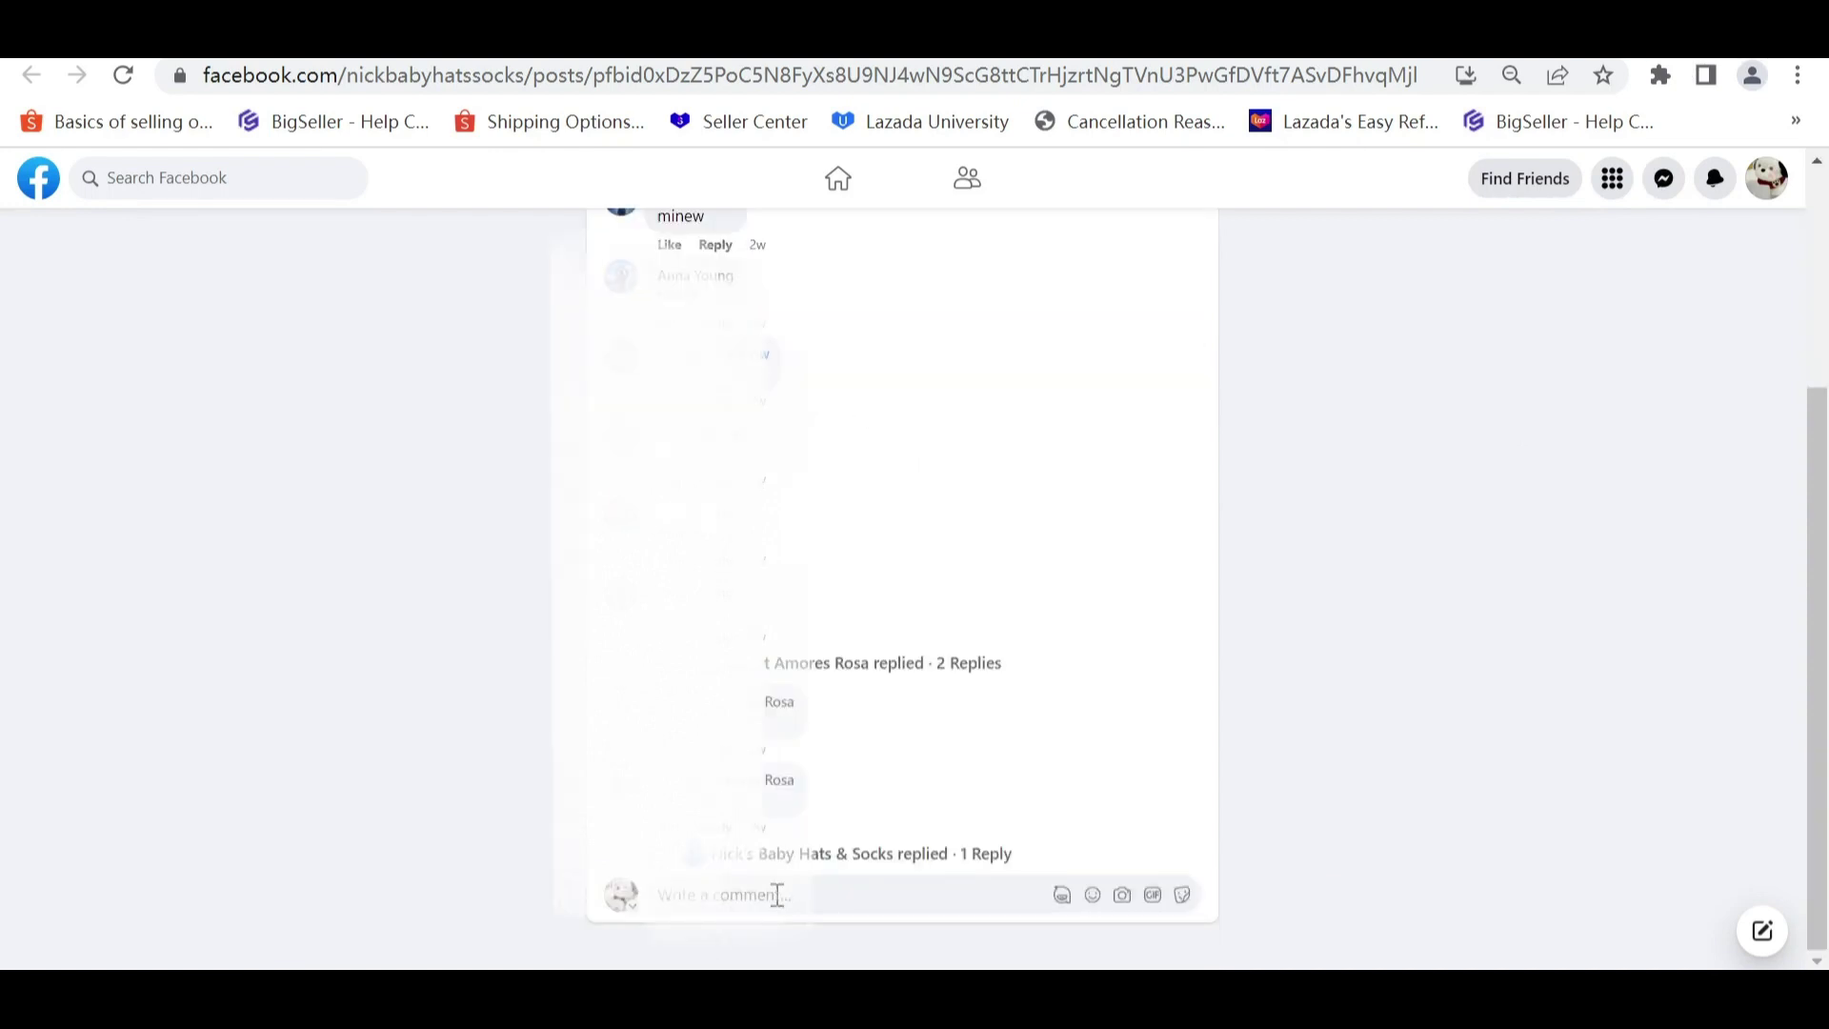
pyautogui.click(885, 896)
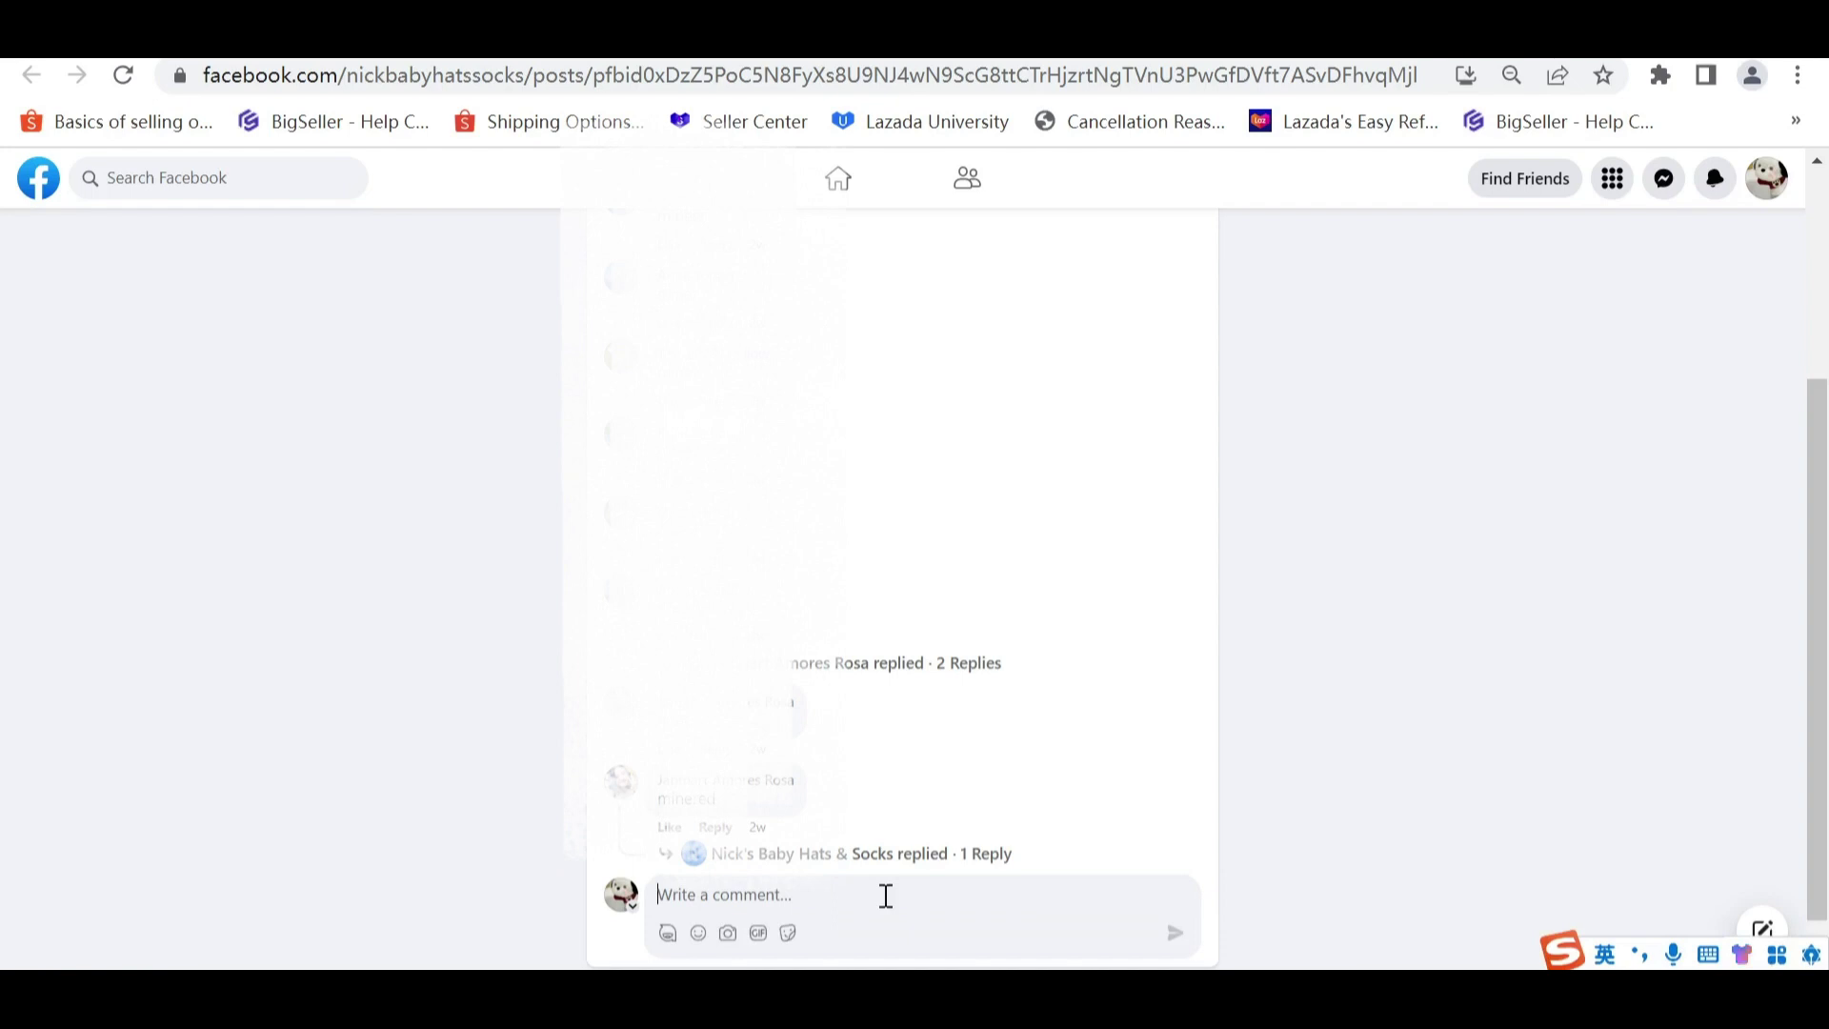
pyautogui.write('fan')
pyautogui.press('Return')
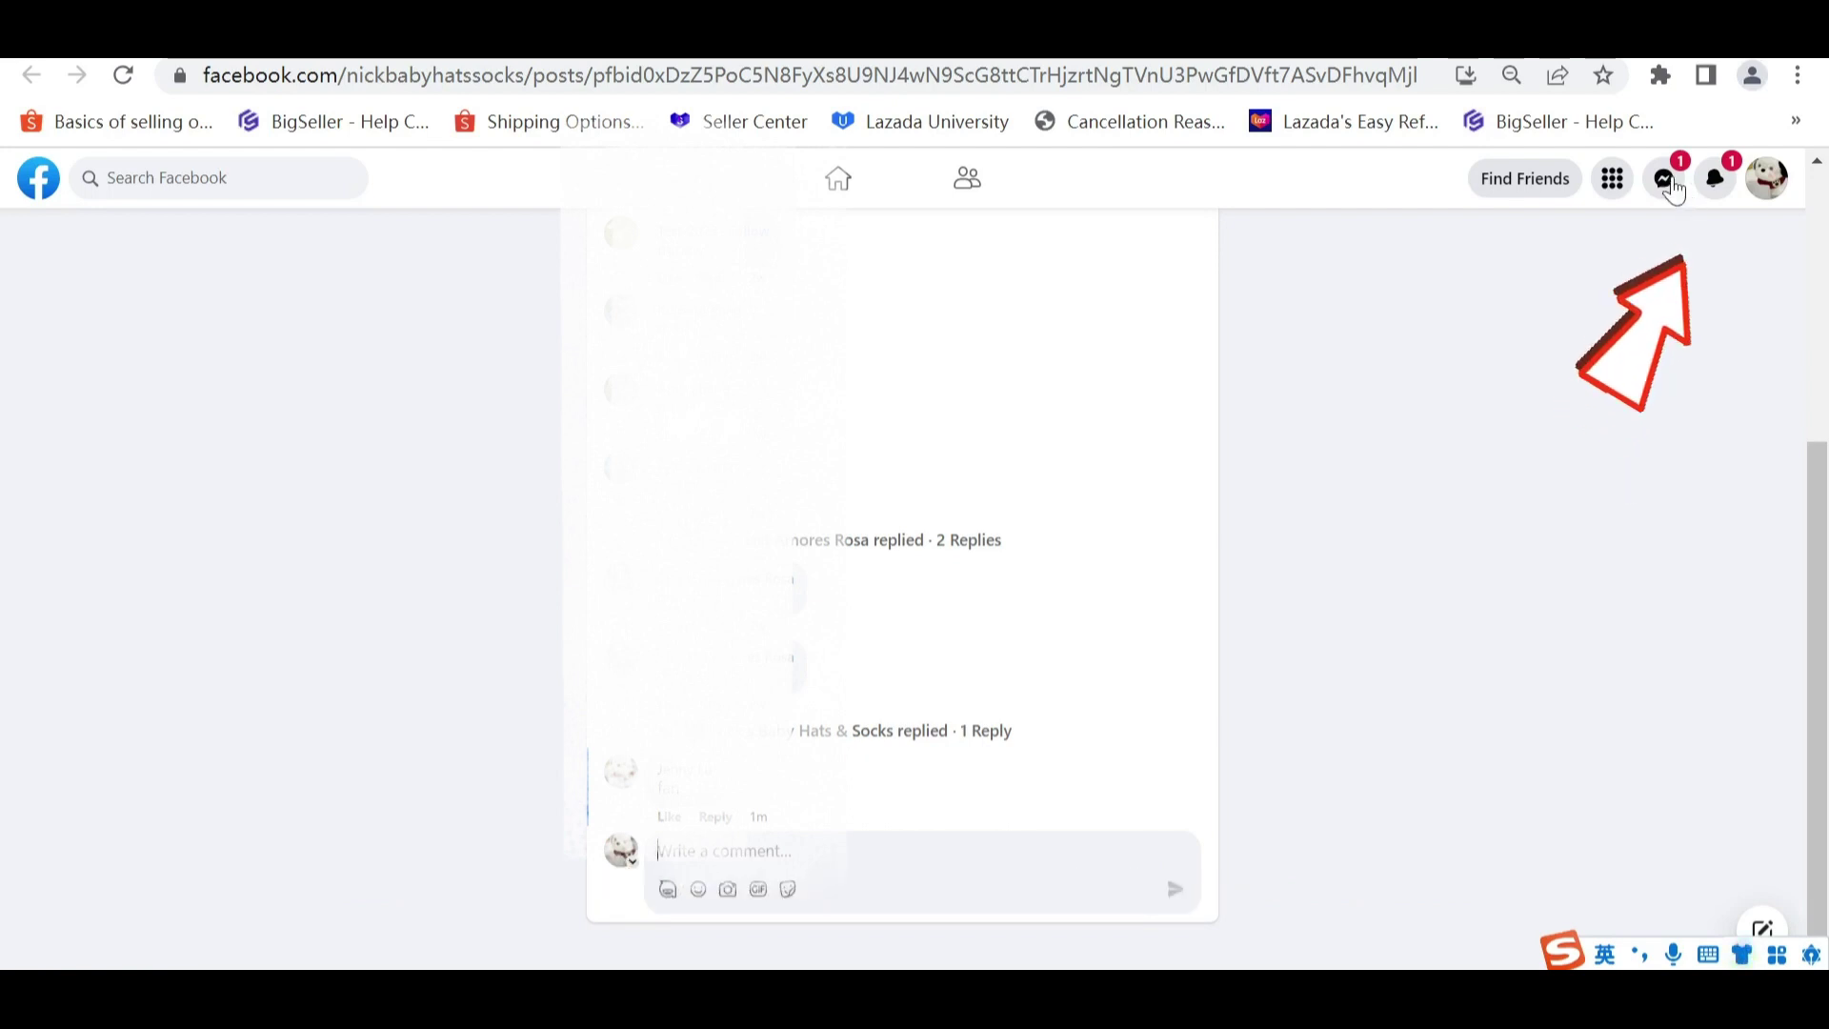
pyautogui.click(1669, 185)
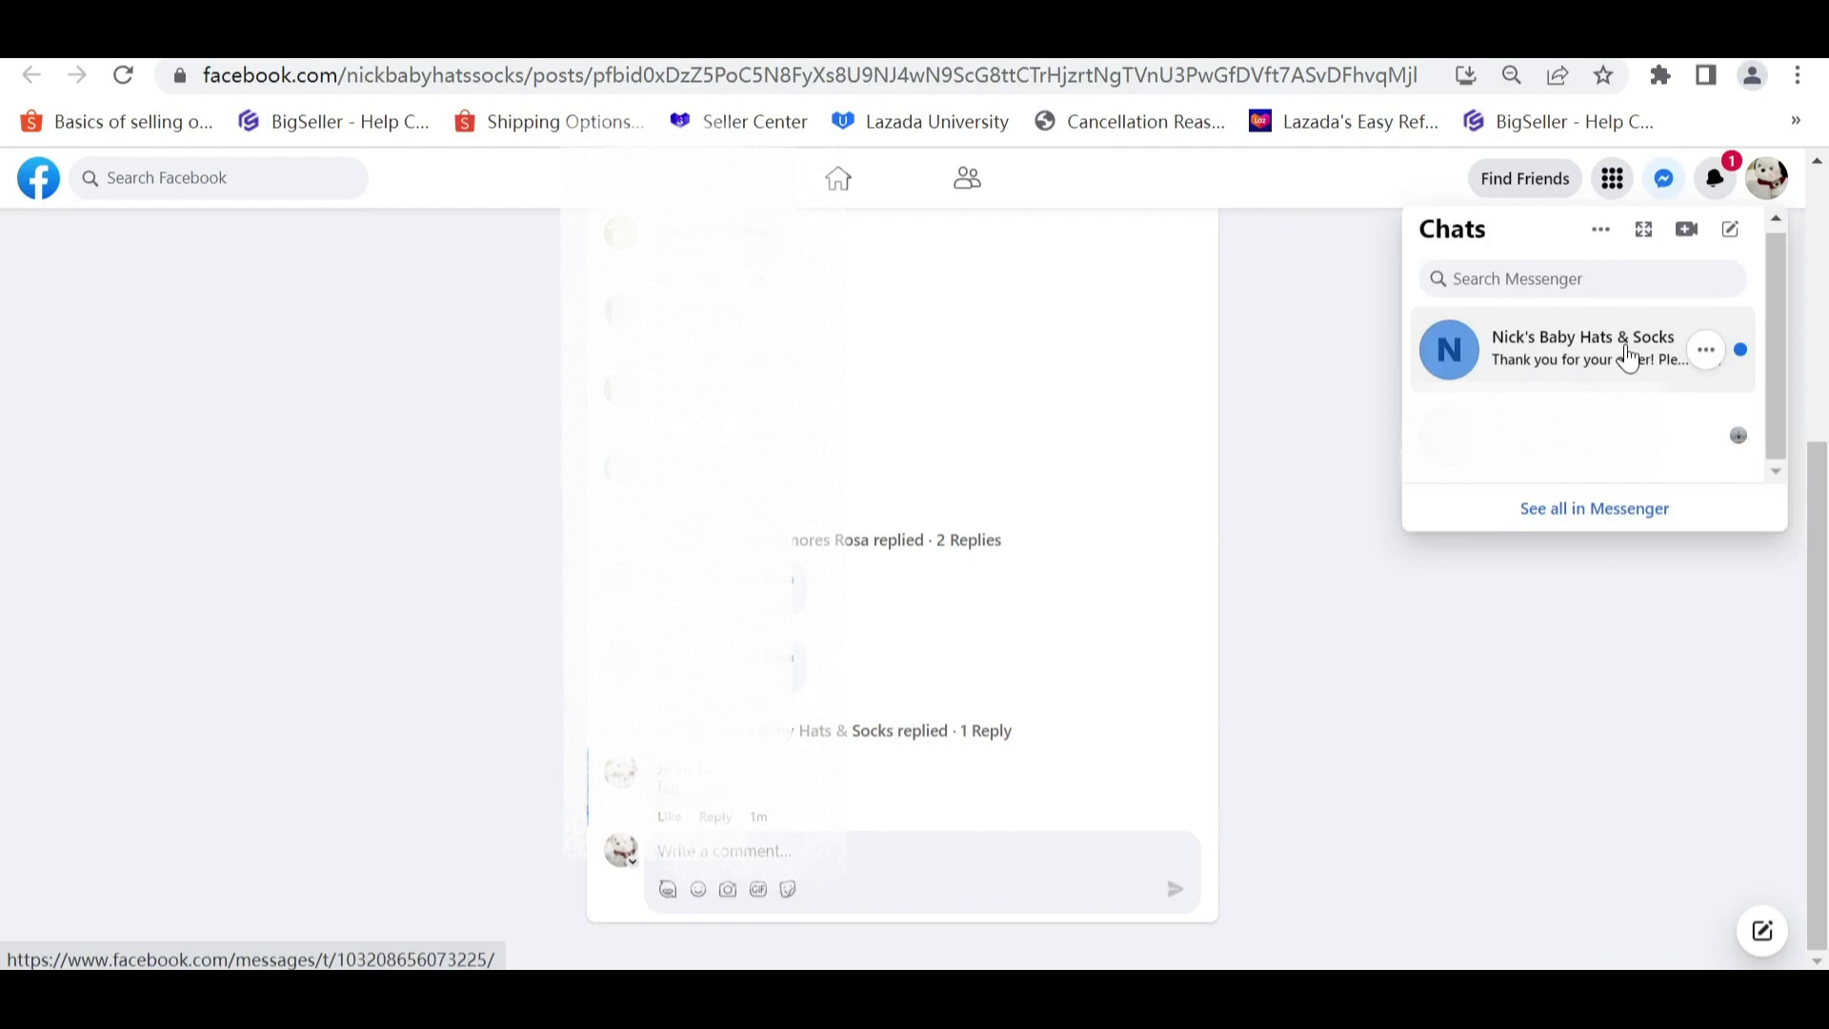
pyautogui.click(1628, 356)
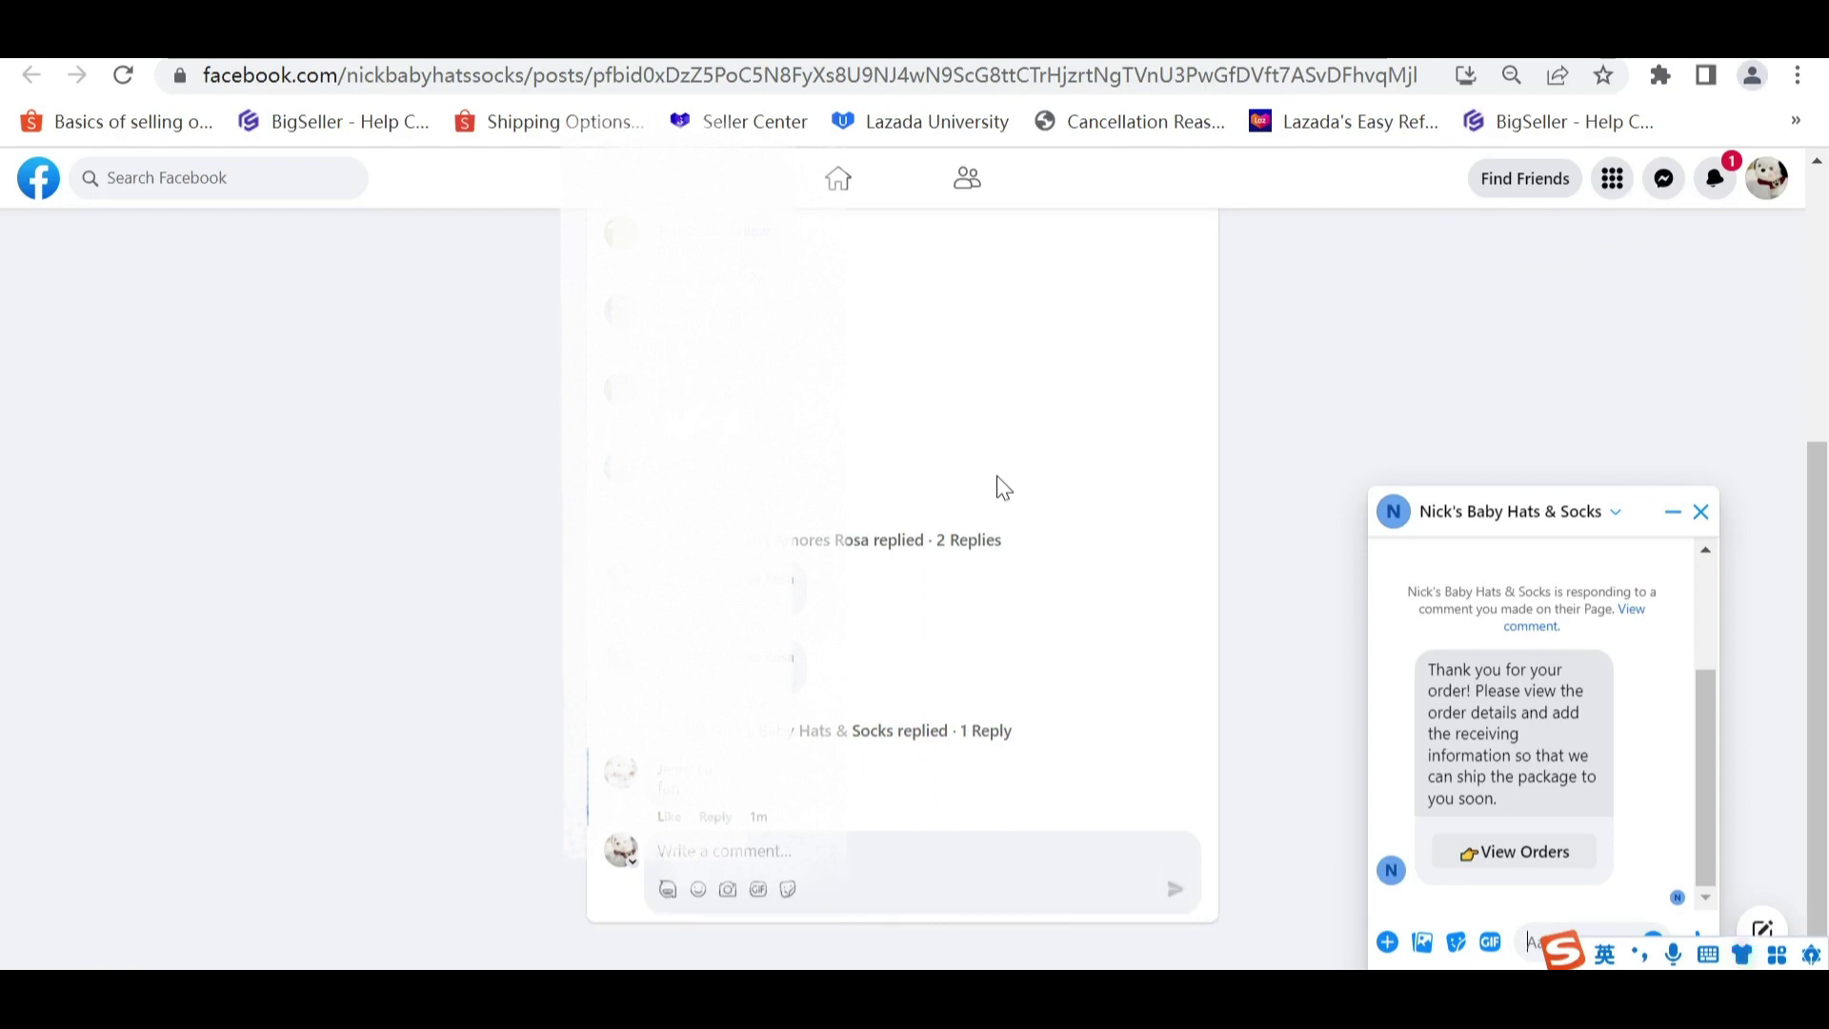
# Step: Open the order from the chat link and change the Avocado Fan quantity to 2
pyautogui.click(1515, 851)
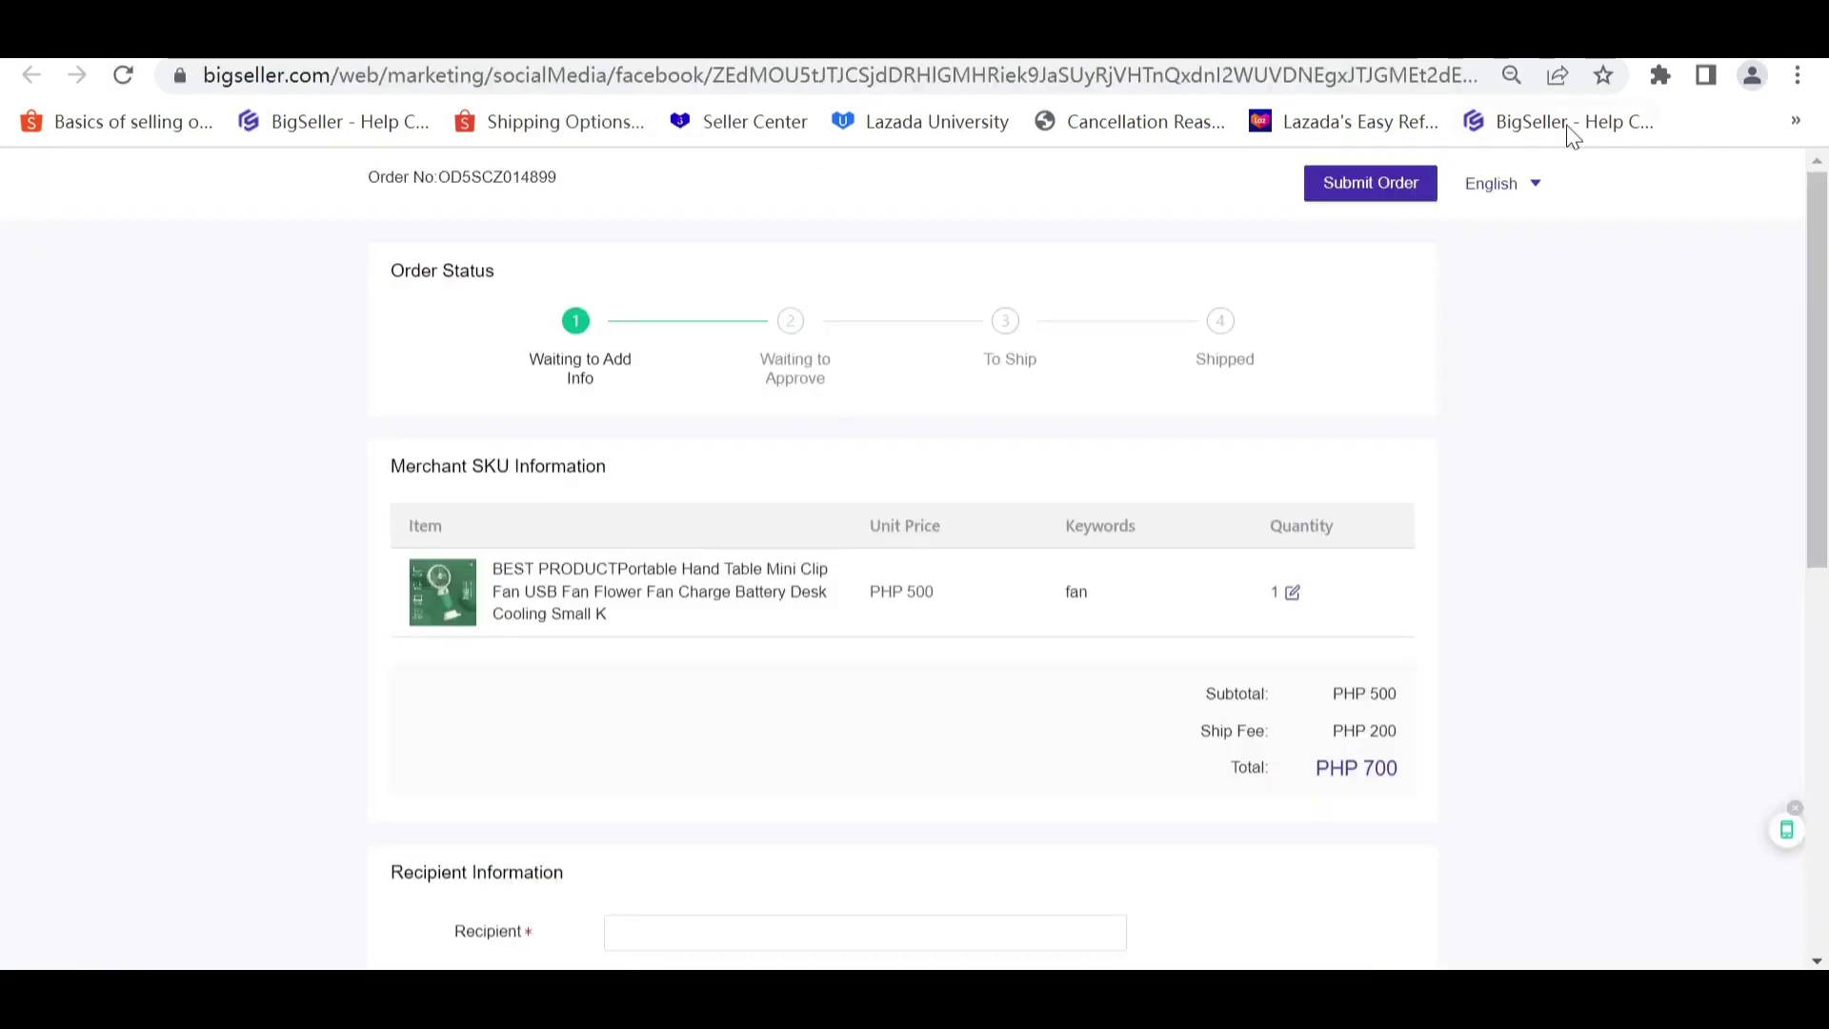
pyautogui.click(1293, 595)
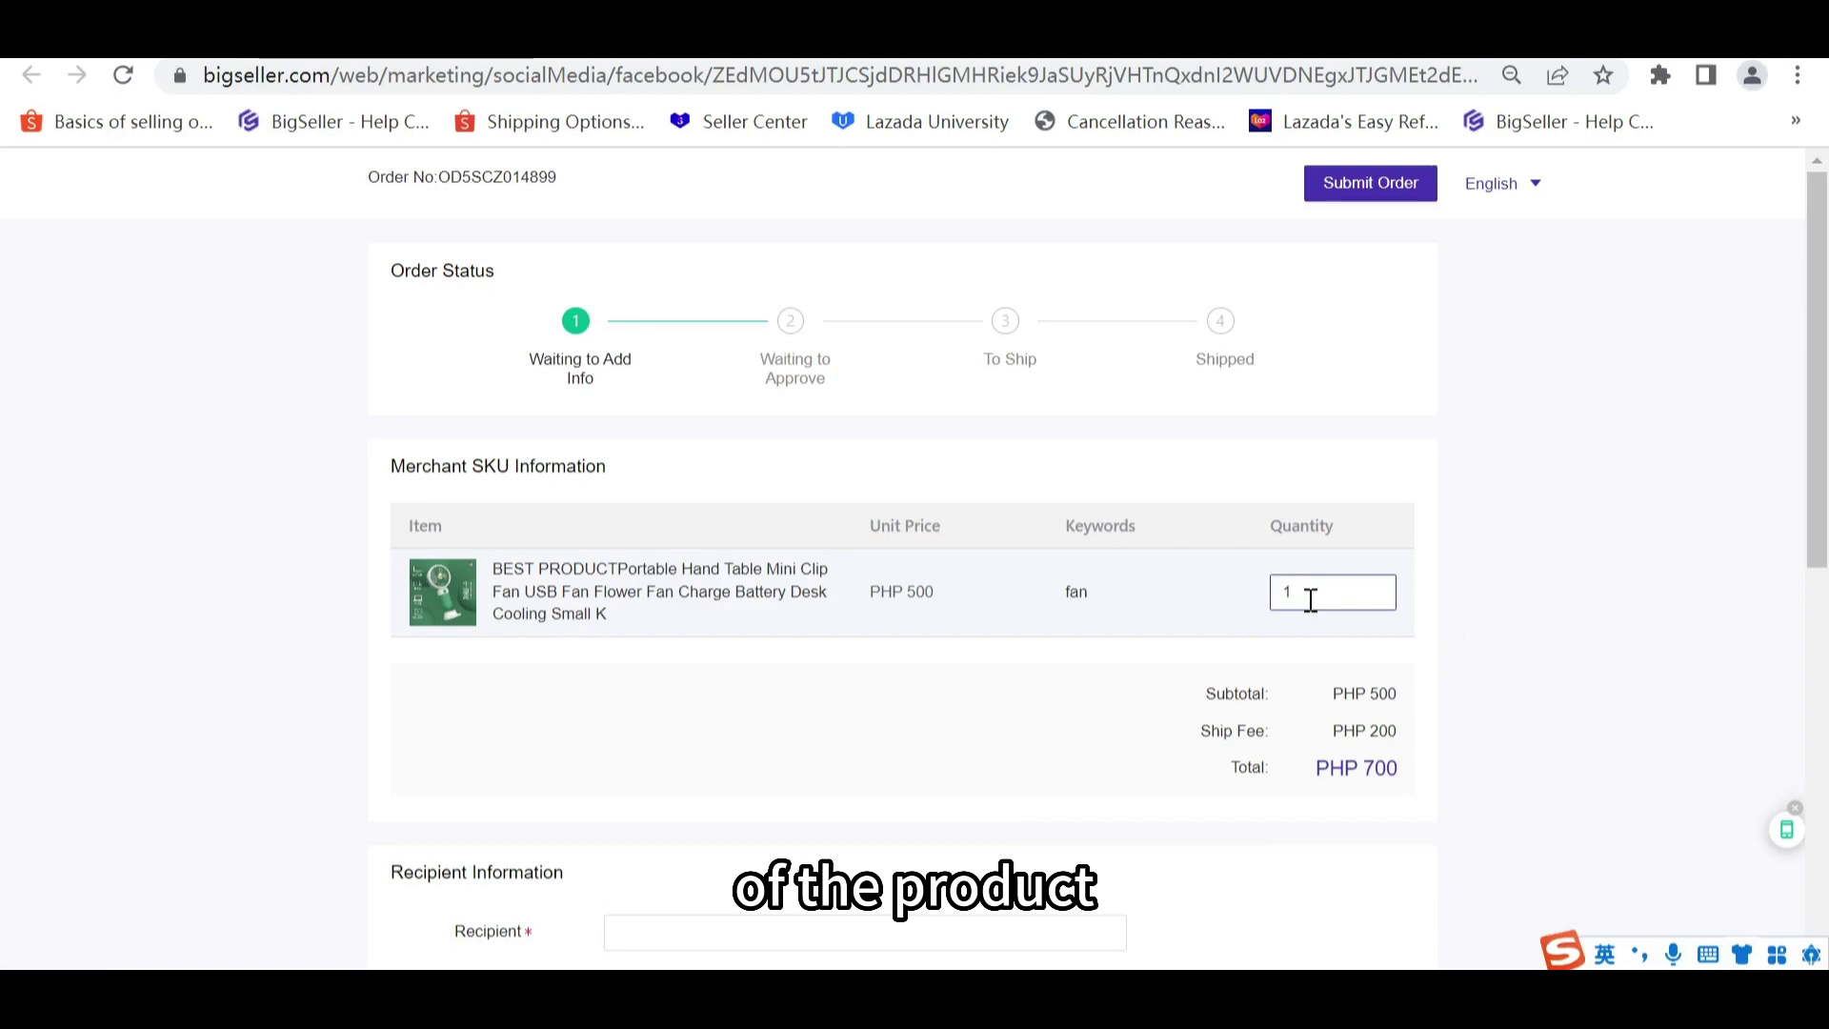
pyautogui.write('2')
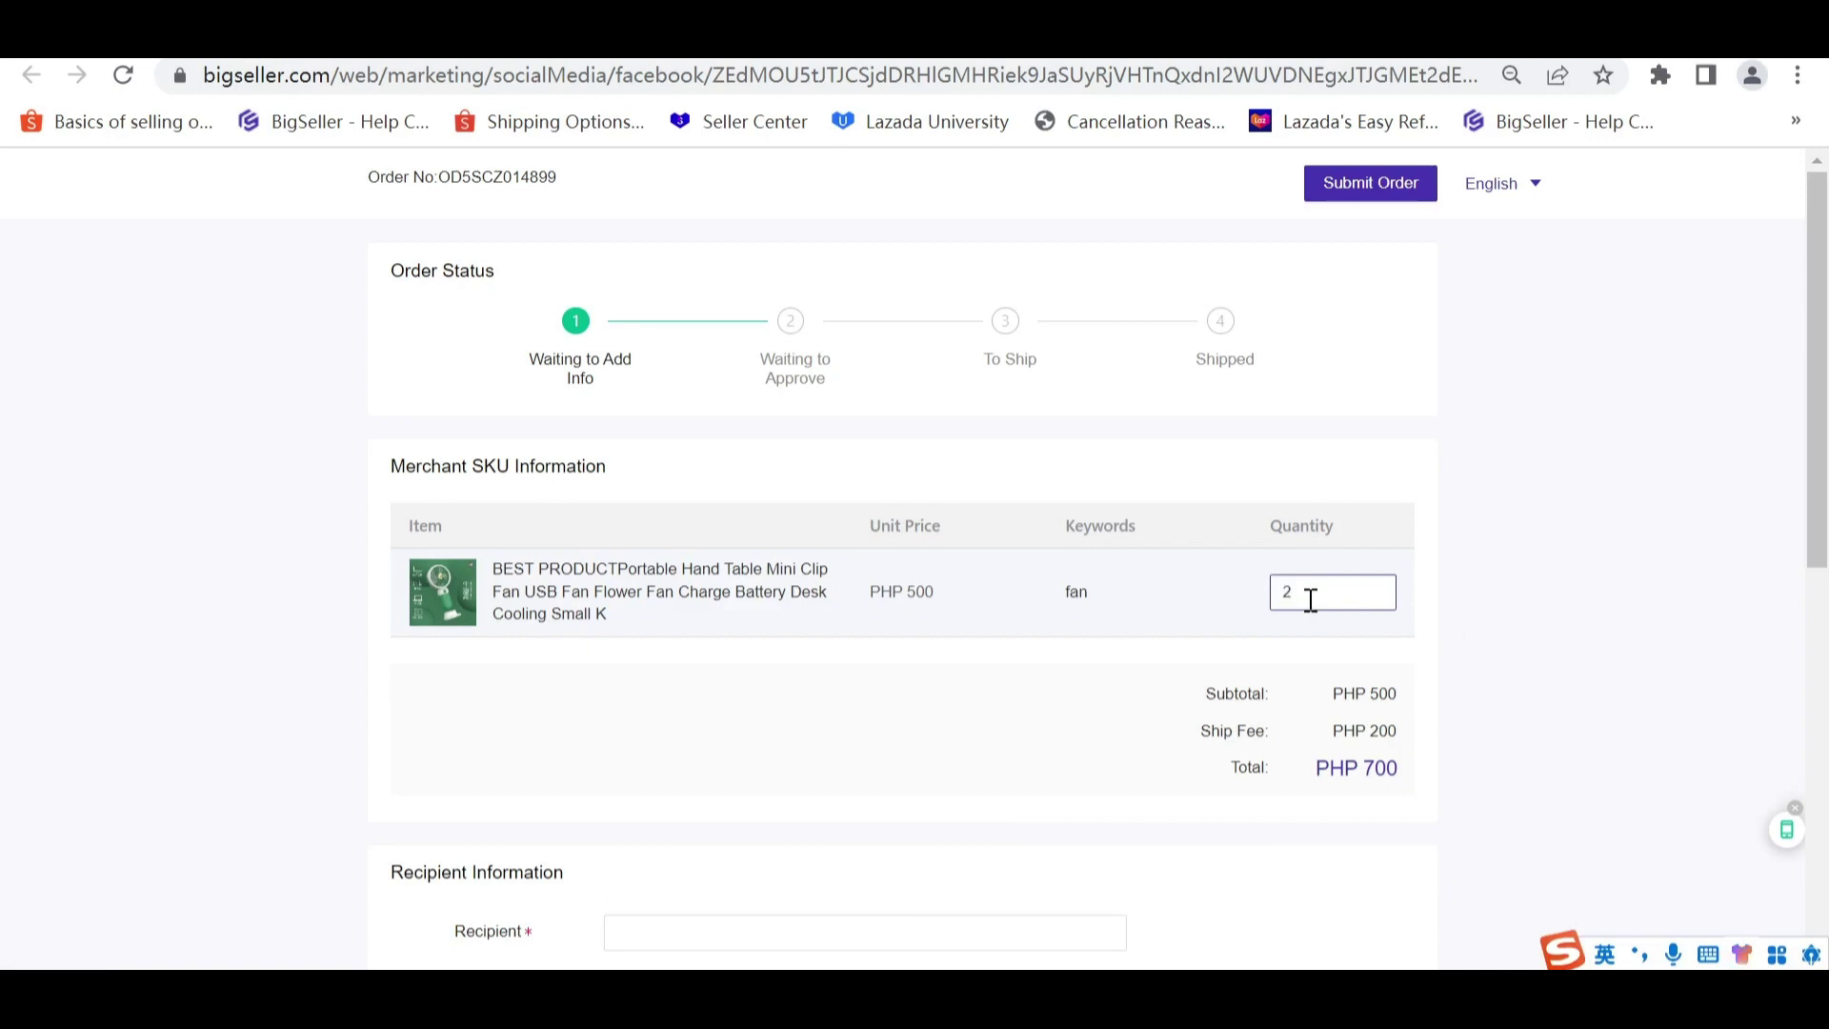
pyautogui.click(1475, 670)
pyautogui.scroll(-4, 1475, 669)
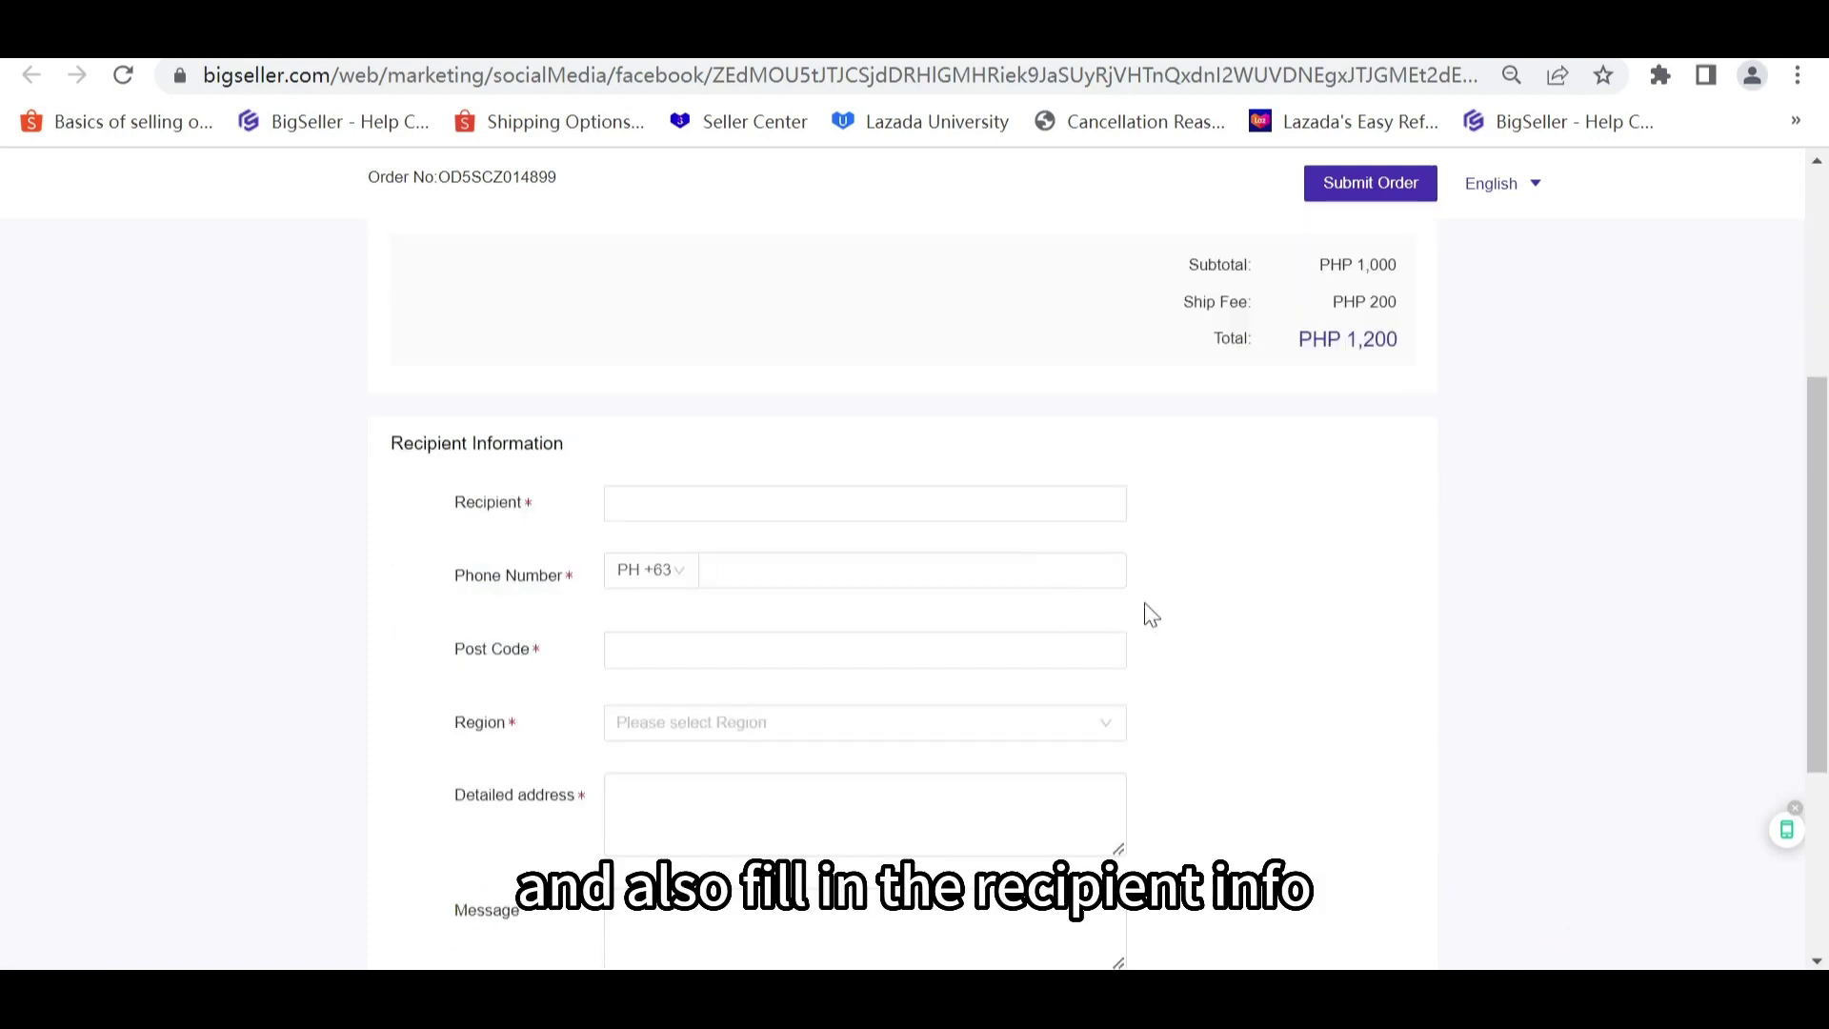
pyautogui.scroll(-4, 742, 762)
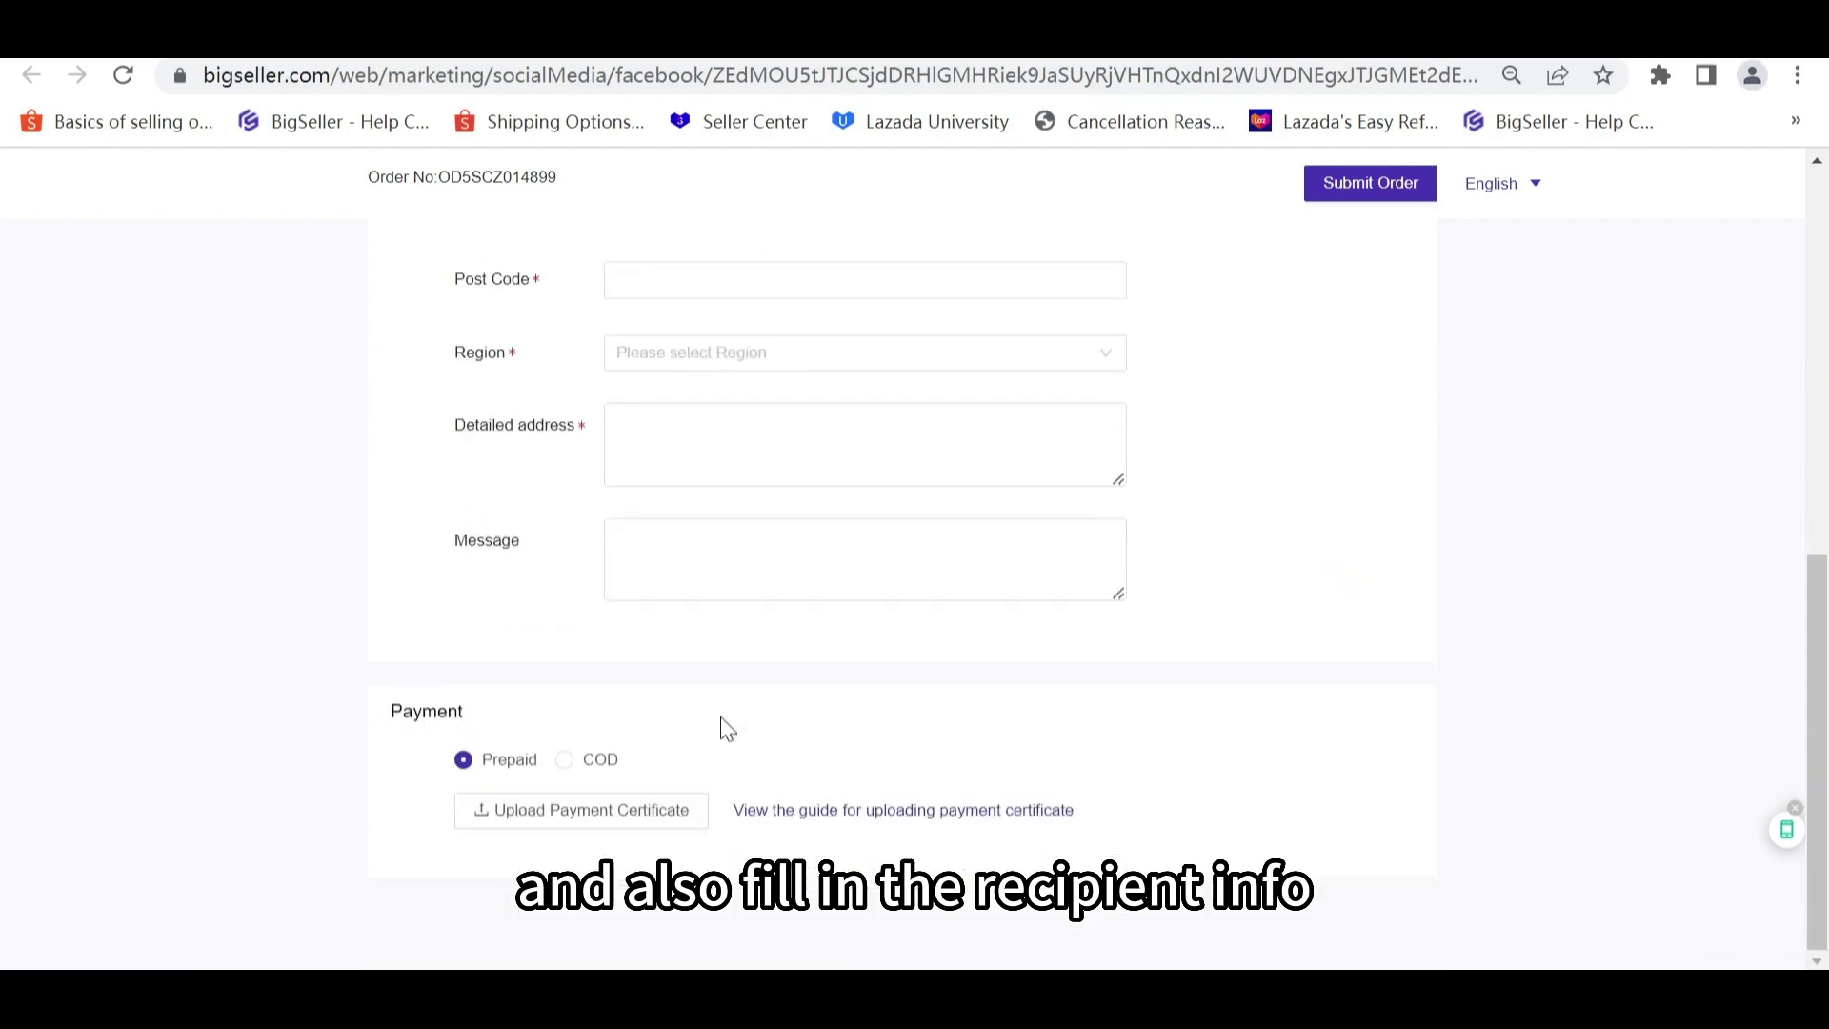
pyautogui.scroll(3, 723, 725)
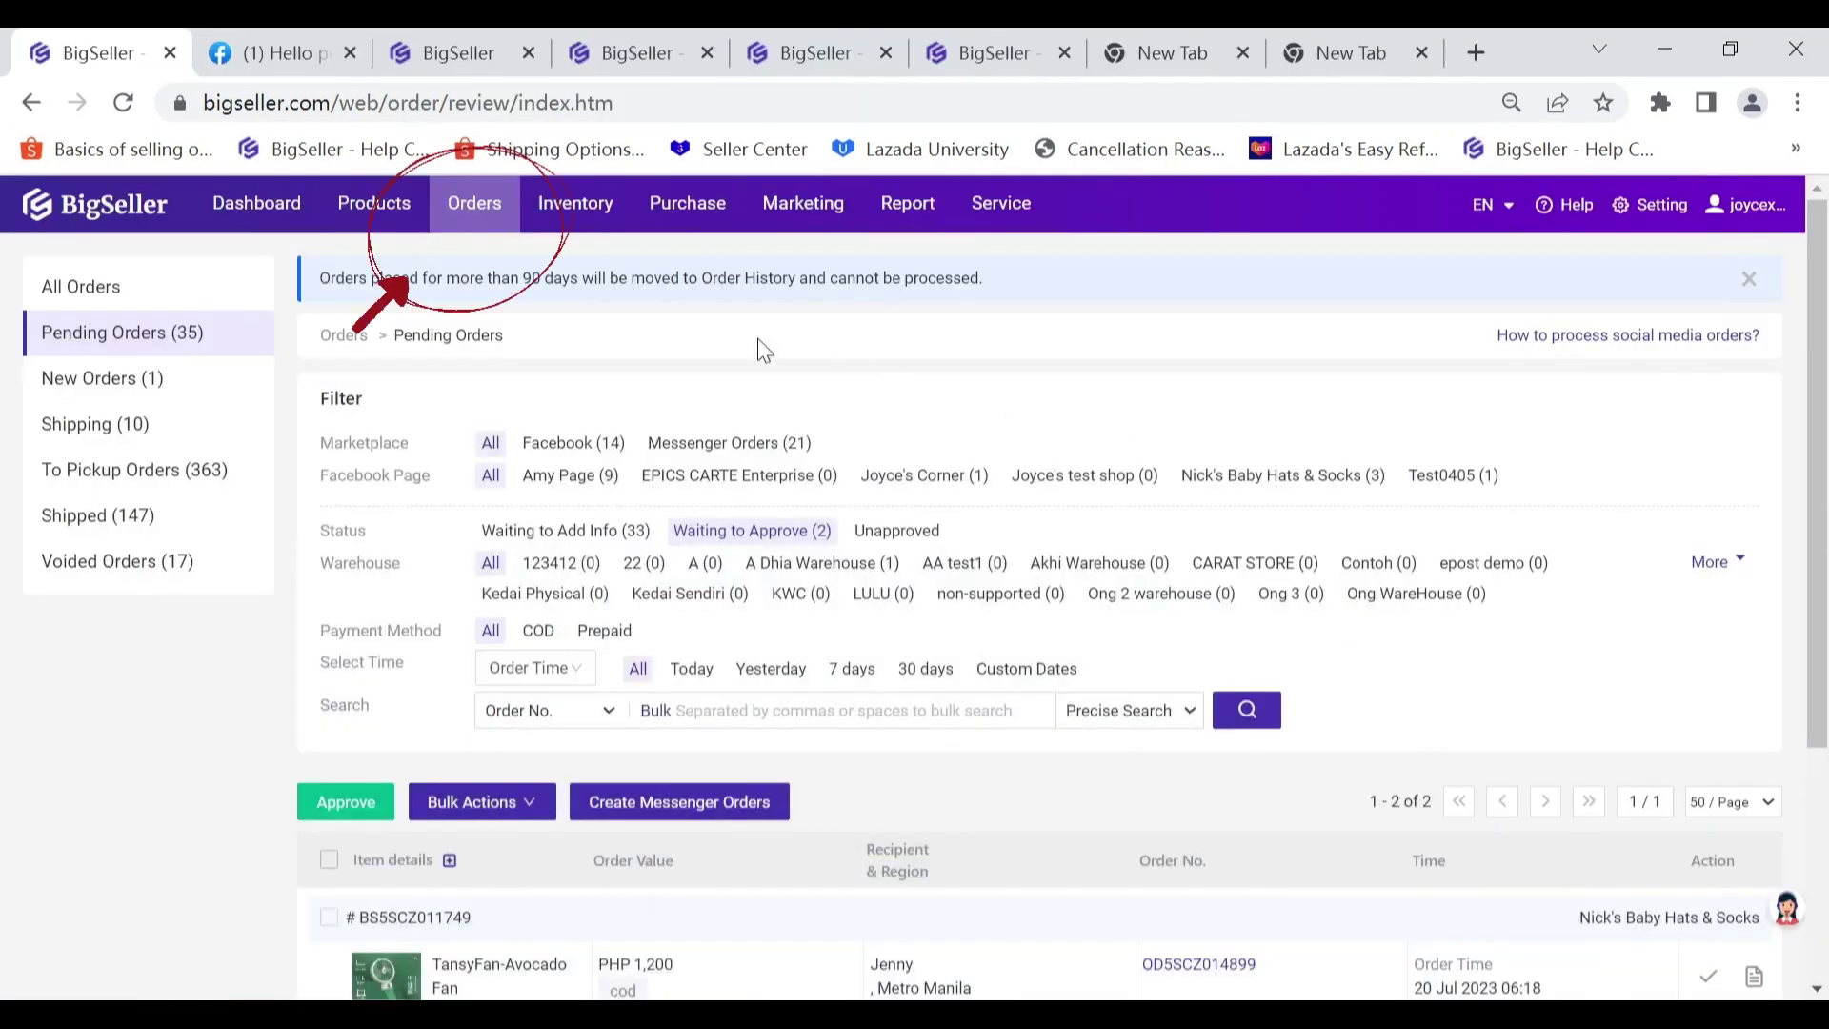
# Step: Open Pending Orders under Processing Orders and select the PHP 1,200 Avocado Fan order
pyautogui.moveTo(474, 203)
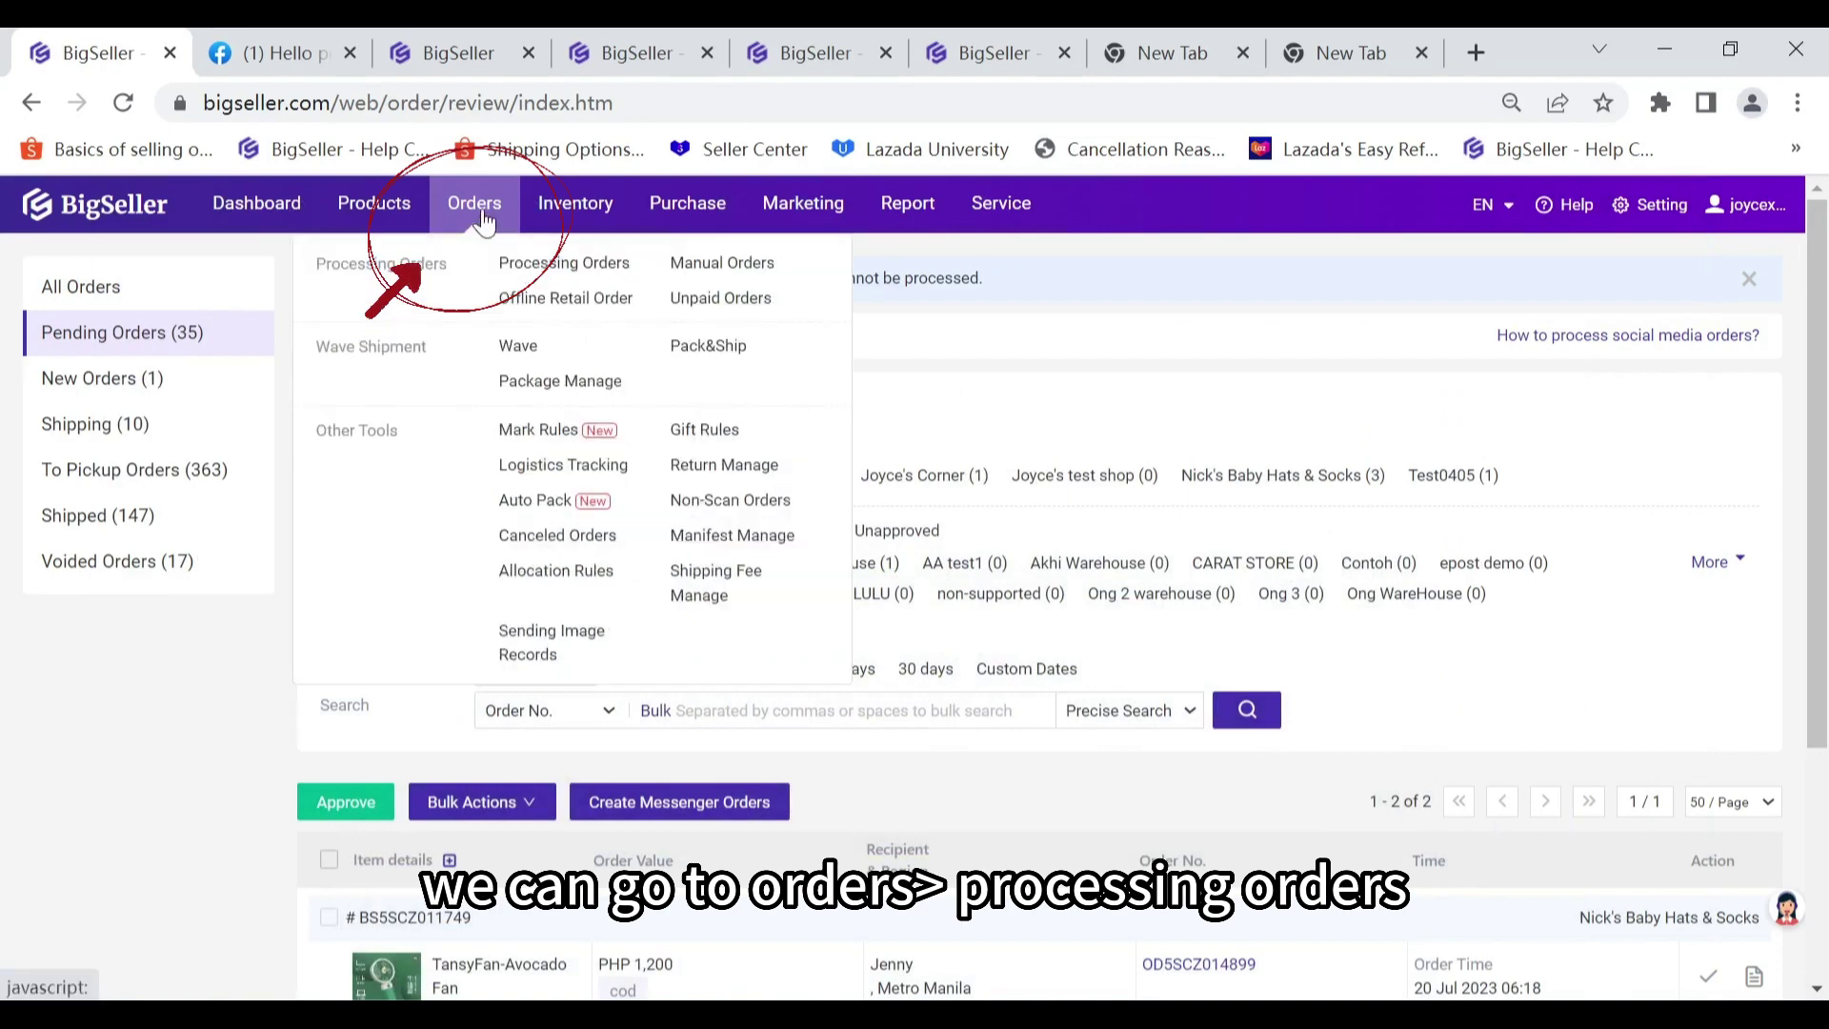
pyautogui.click(561, 276)
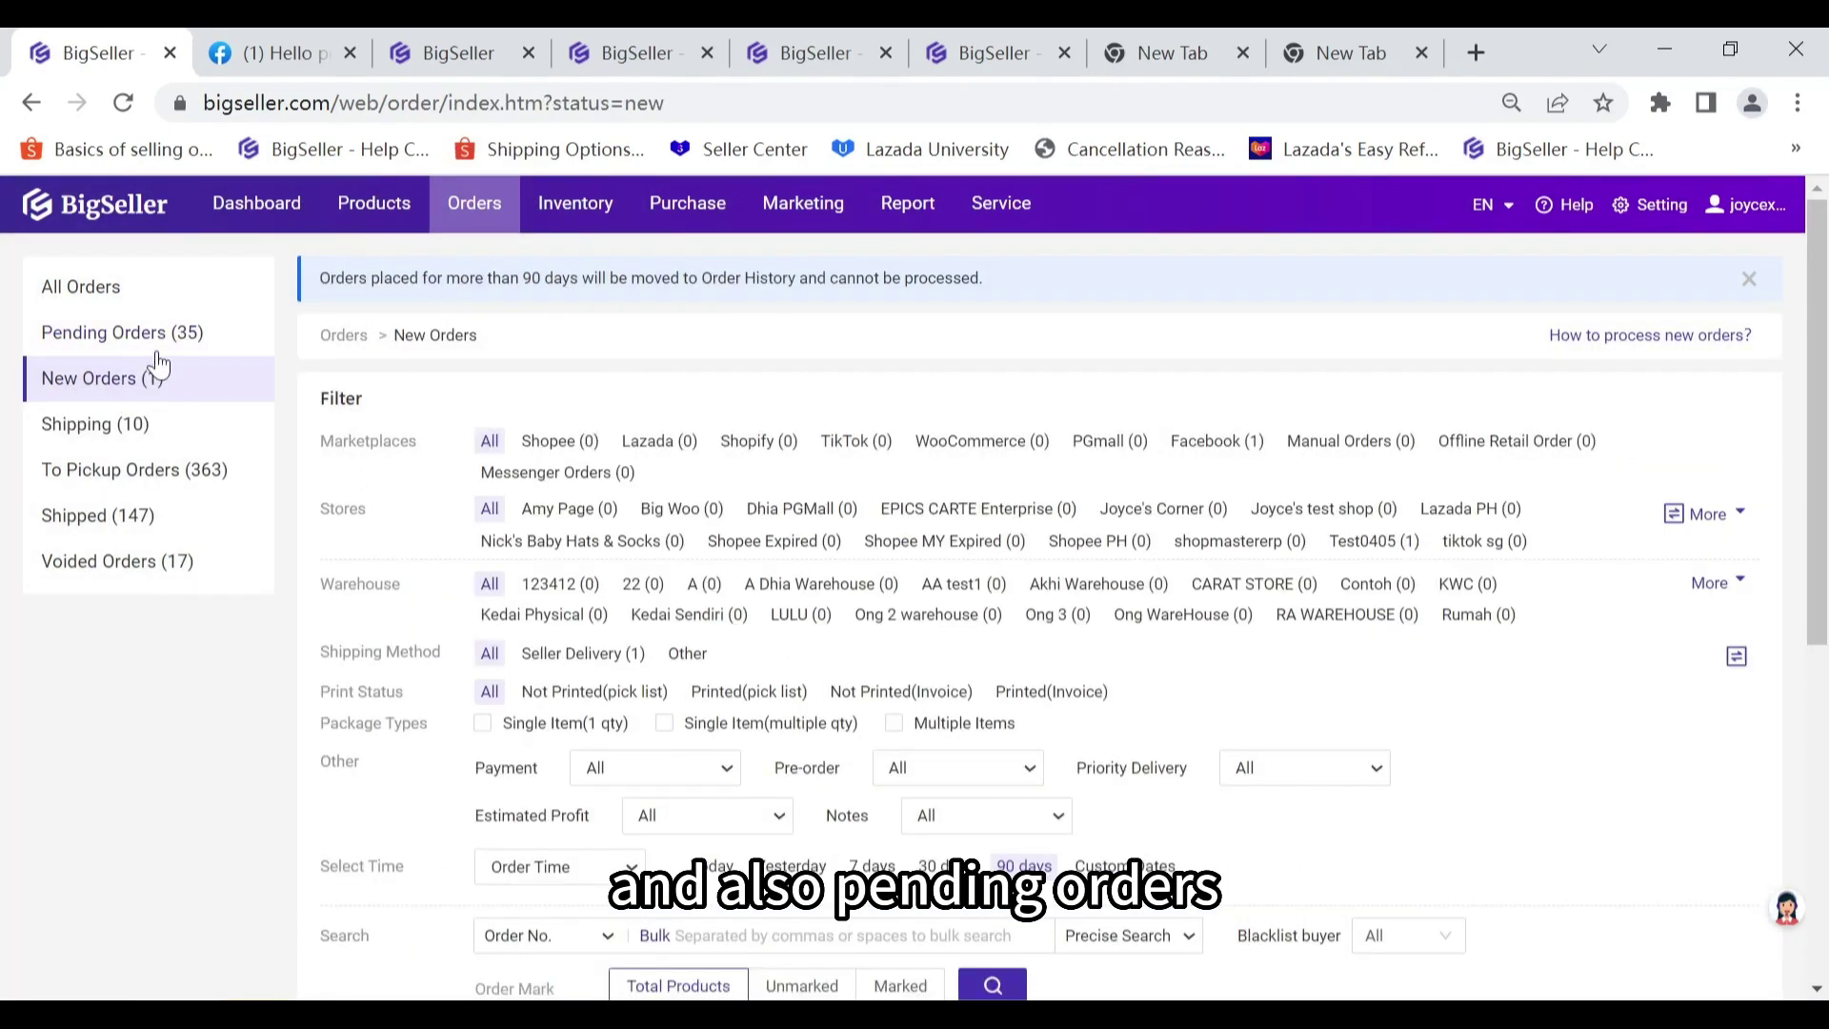
pyautogui.click(160, 351)
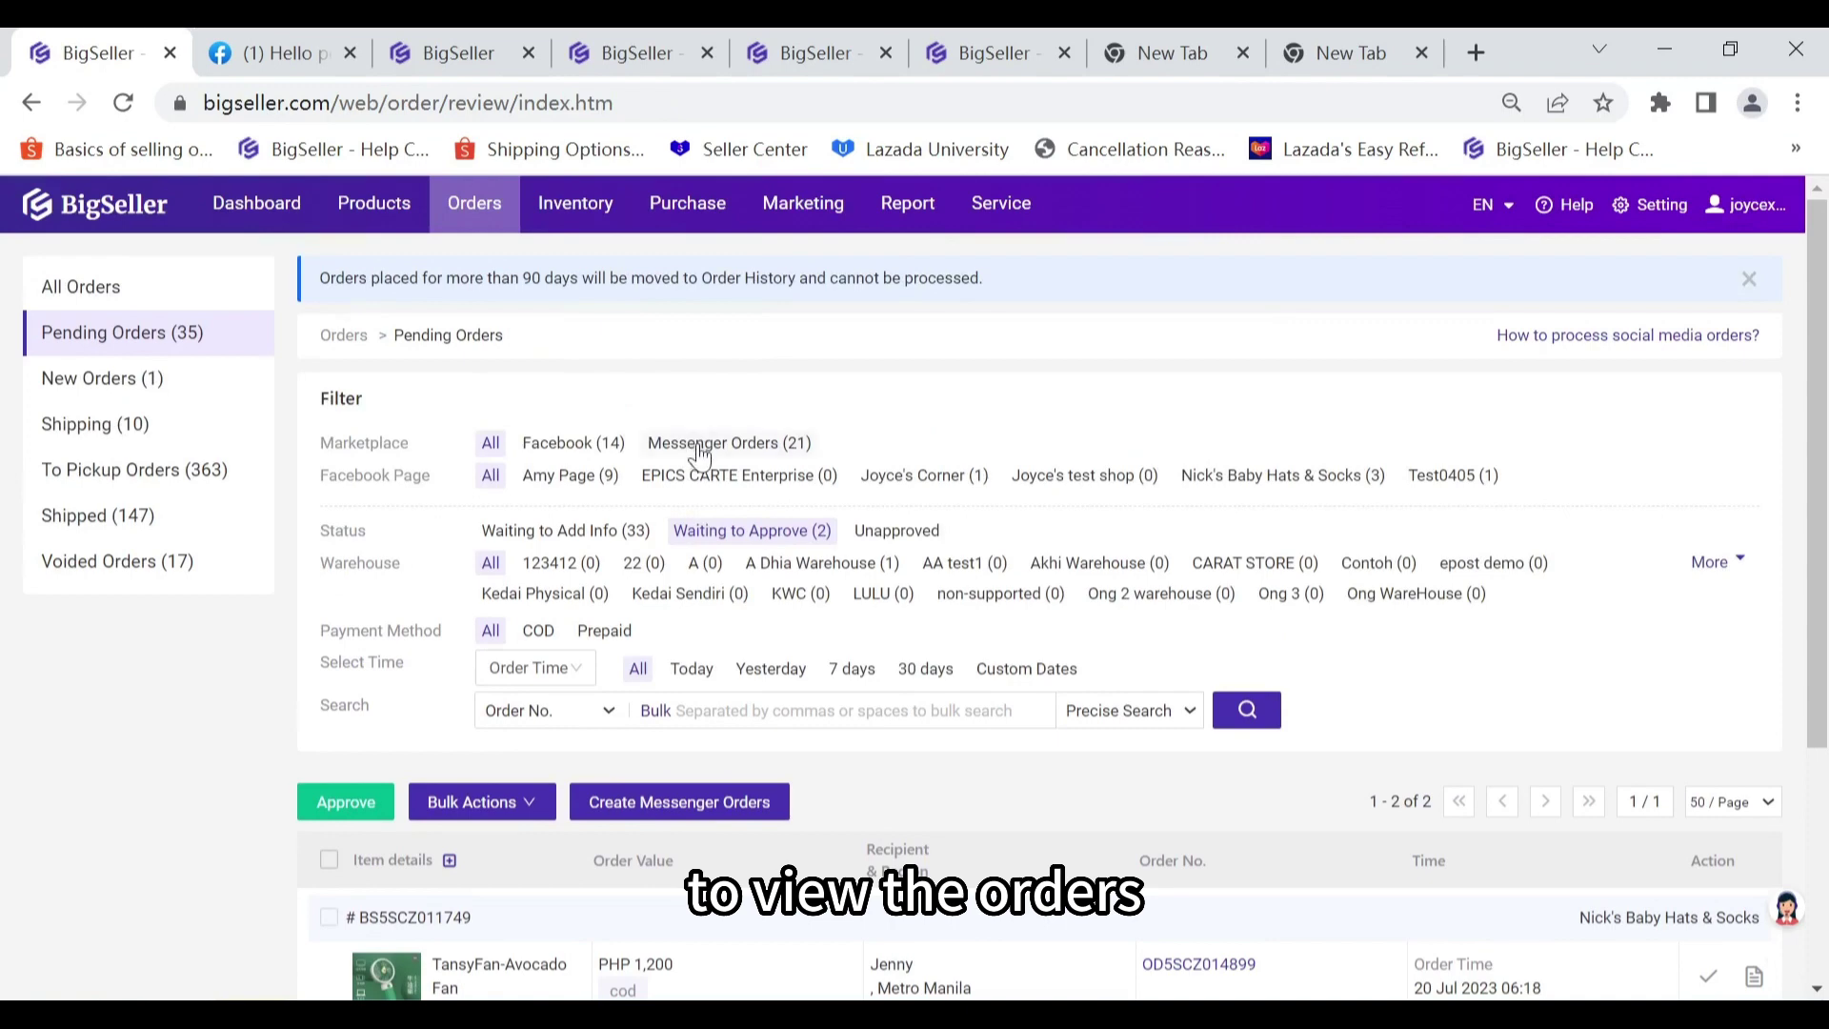
pyautogui.scroll(-2, 580, 785)
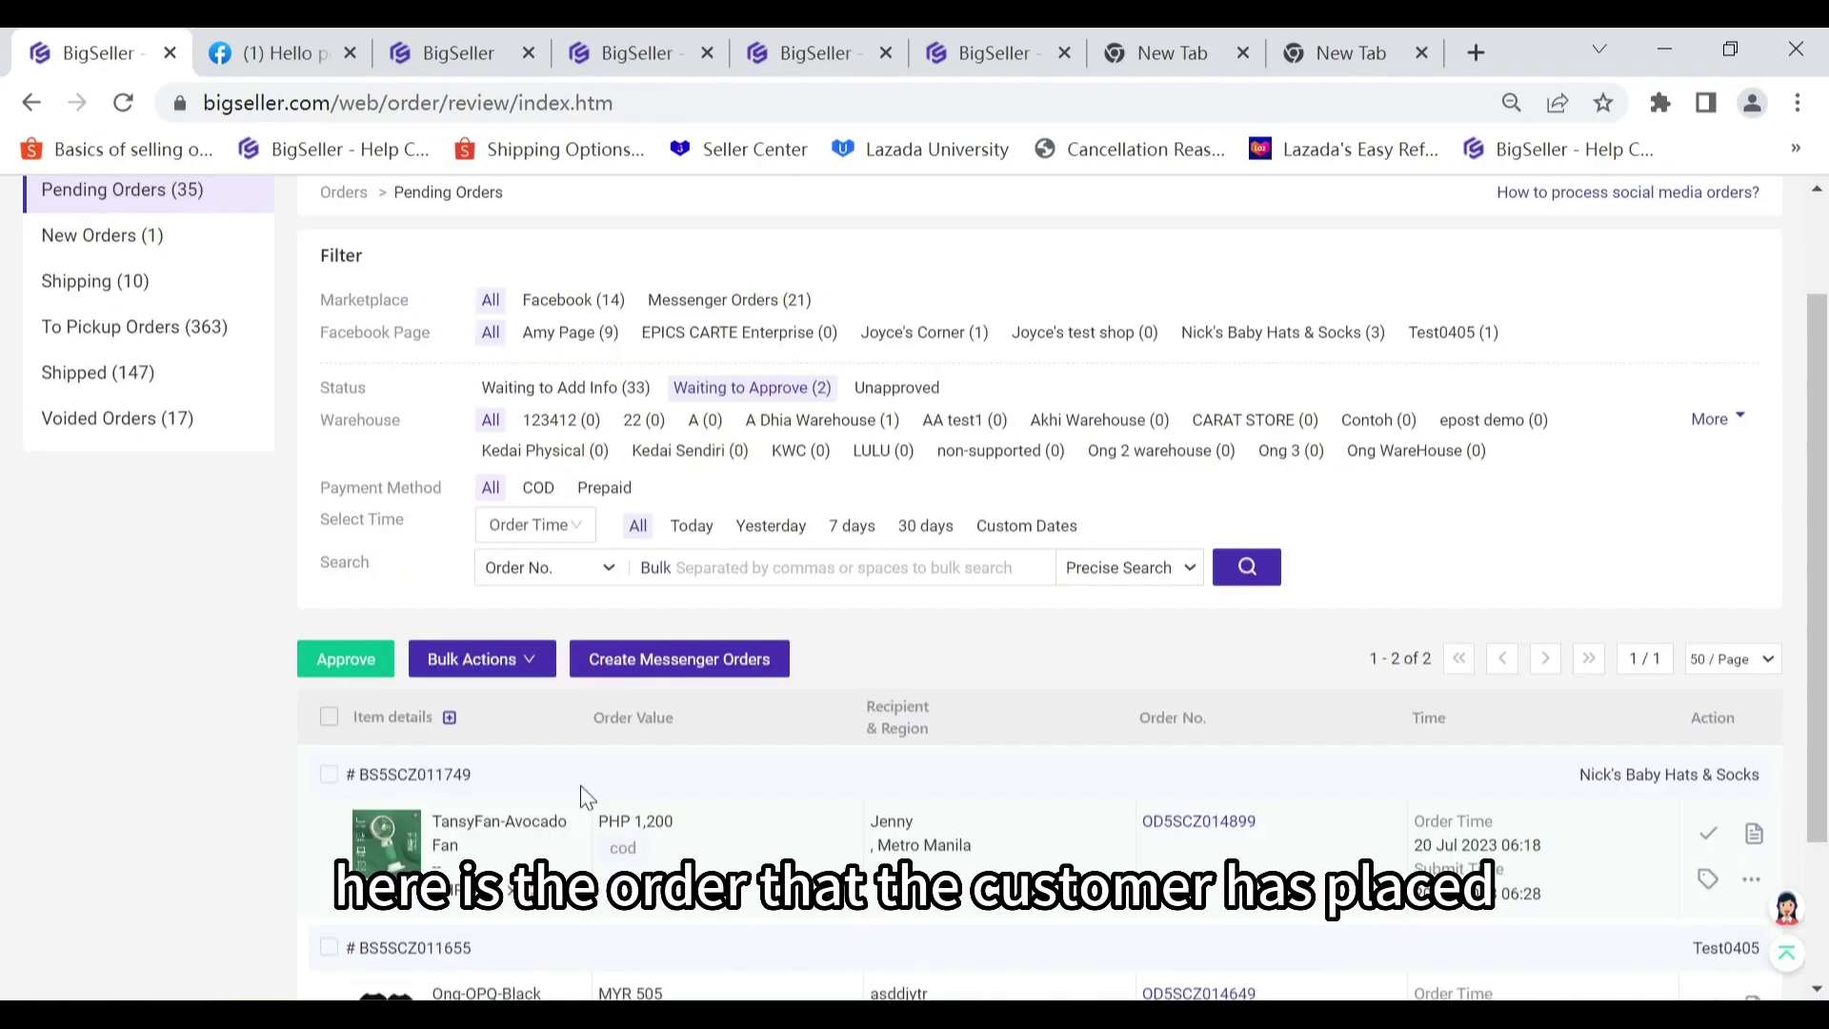
pyautogui.click(328, 775)
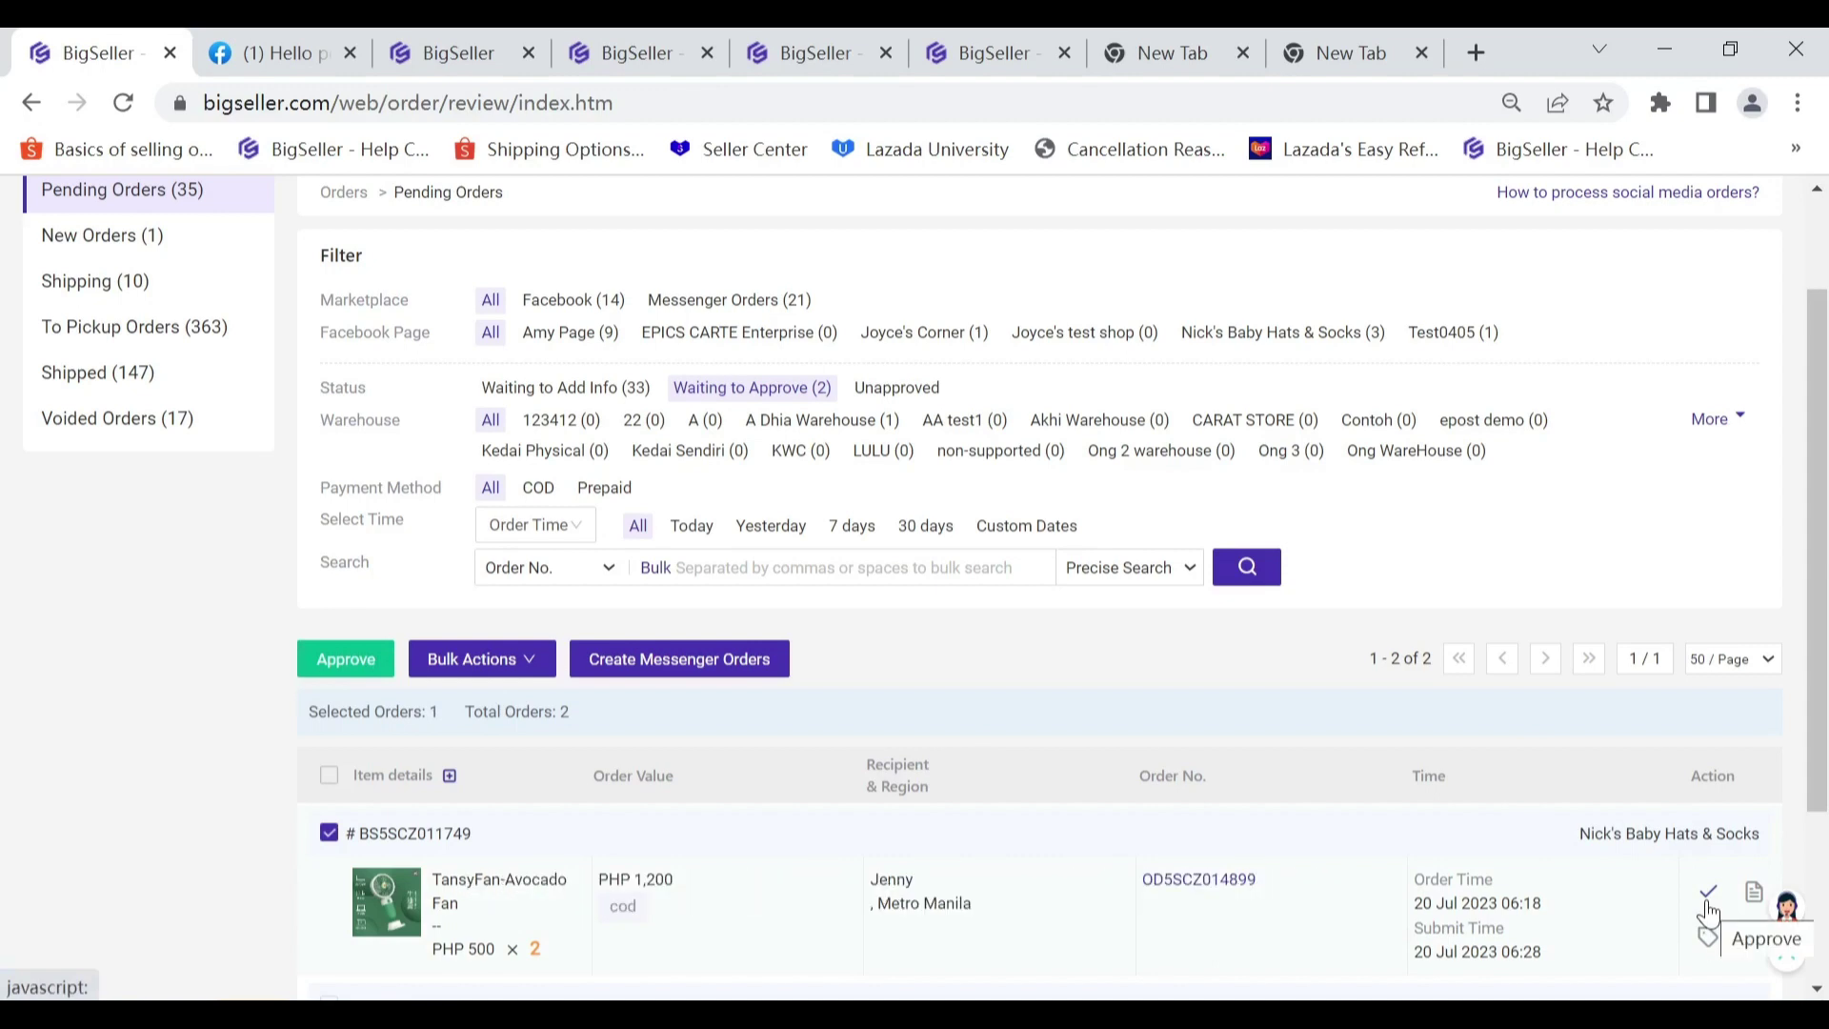
pyautogui.scroll(-3, 1761, 694)
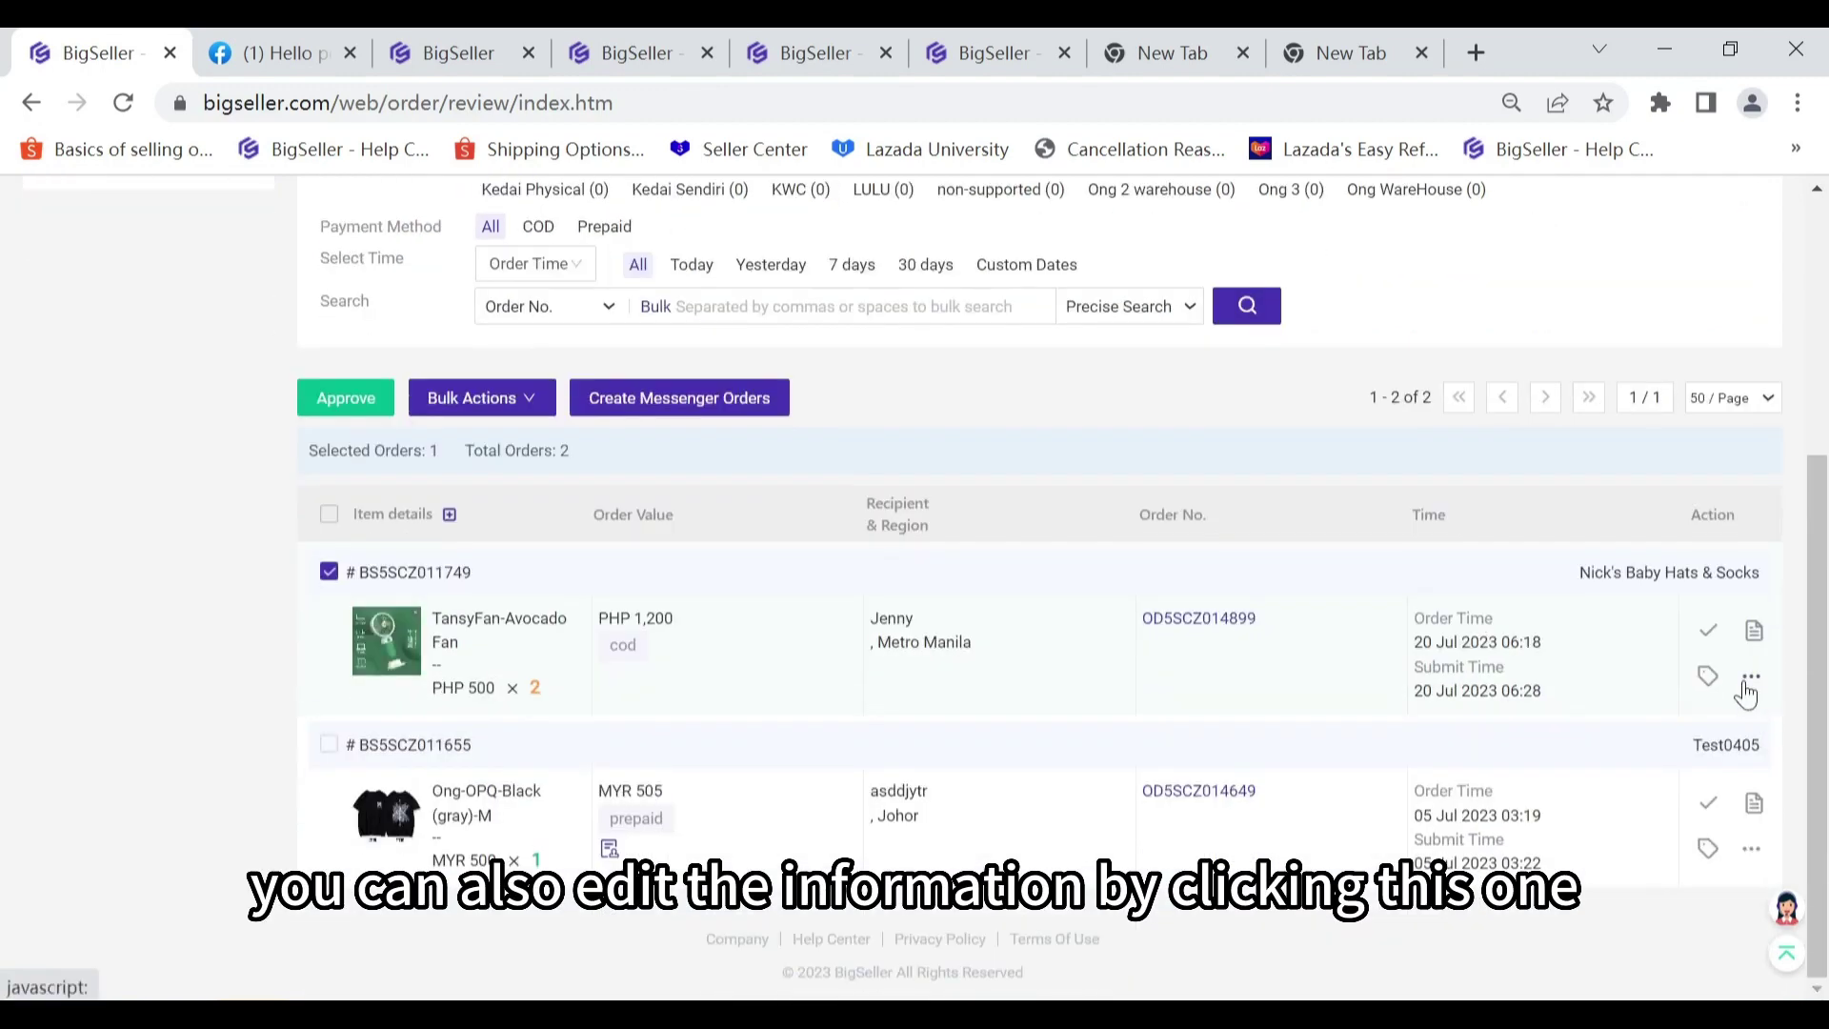
pyautogui.moveTo(1749, 693)
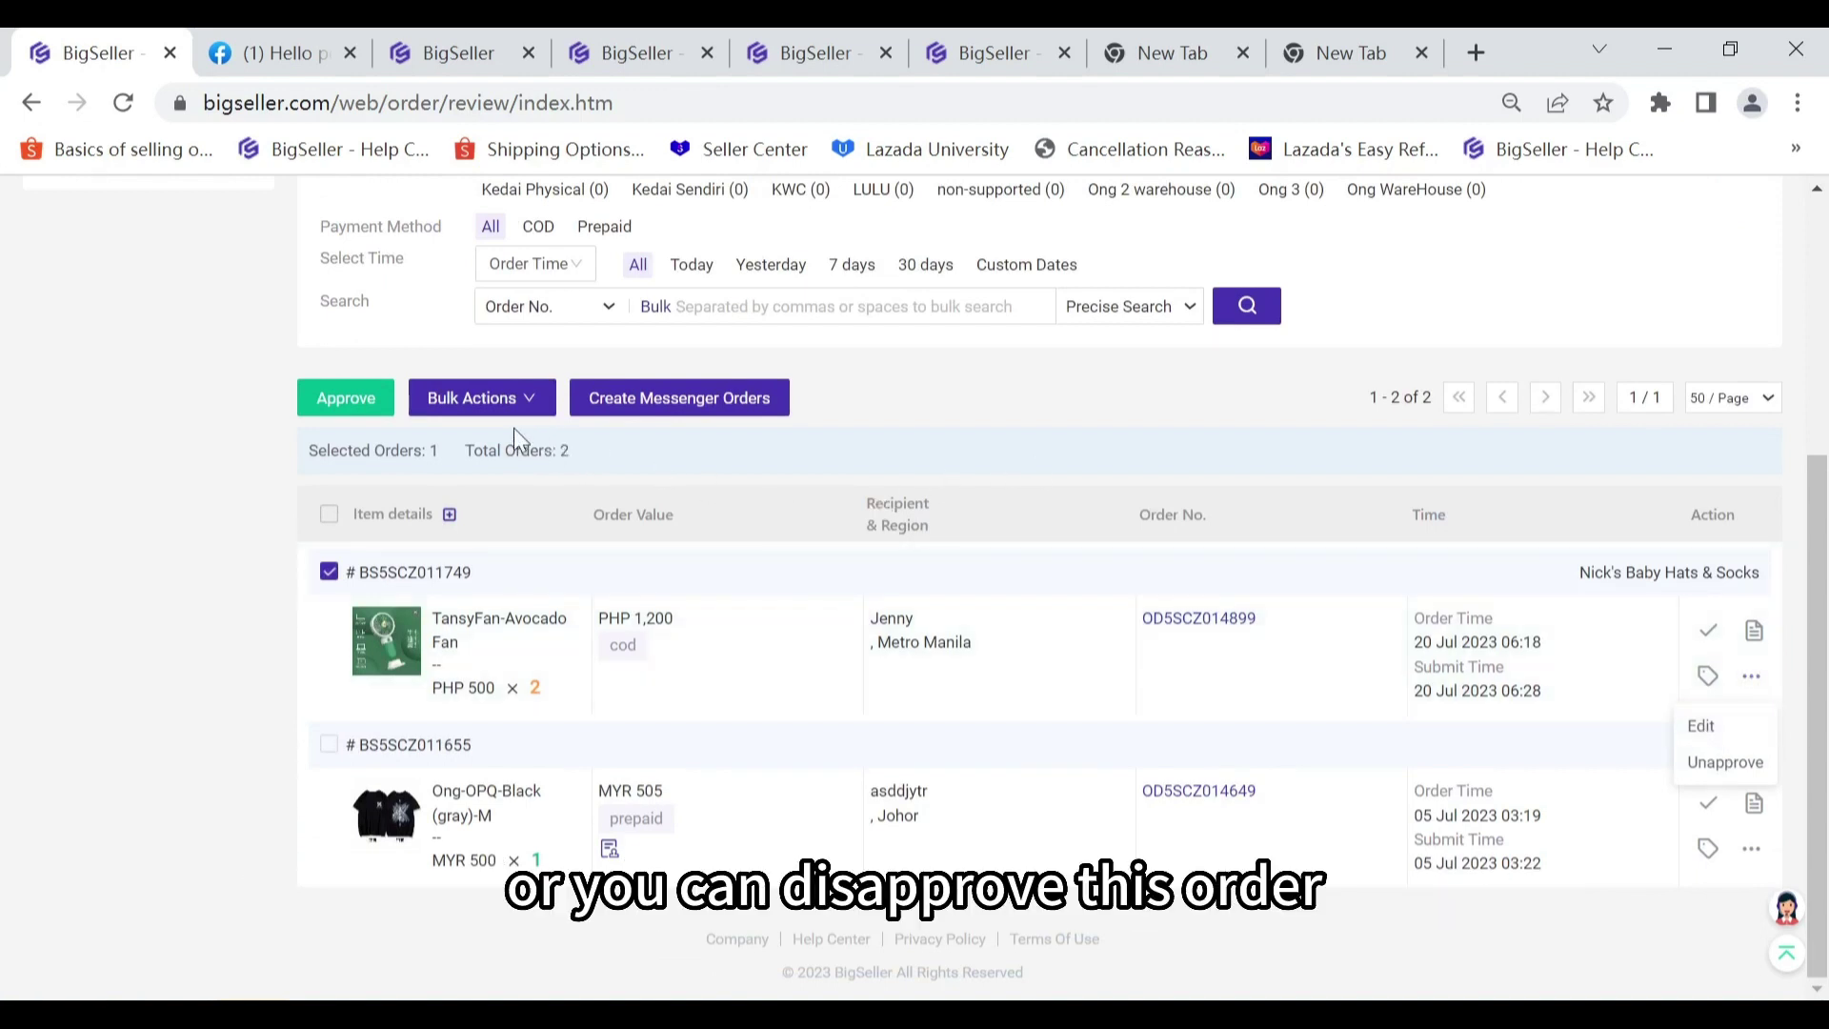
pyautogui.moveTo(509, 417)
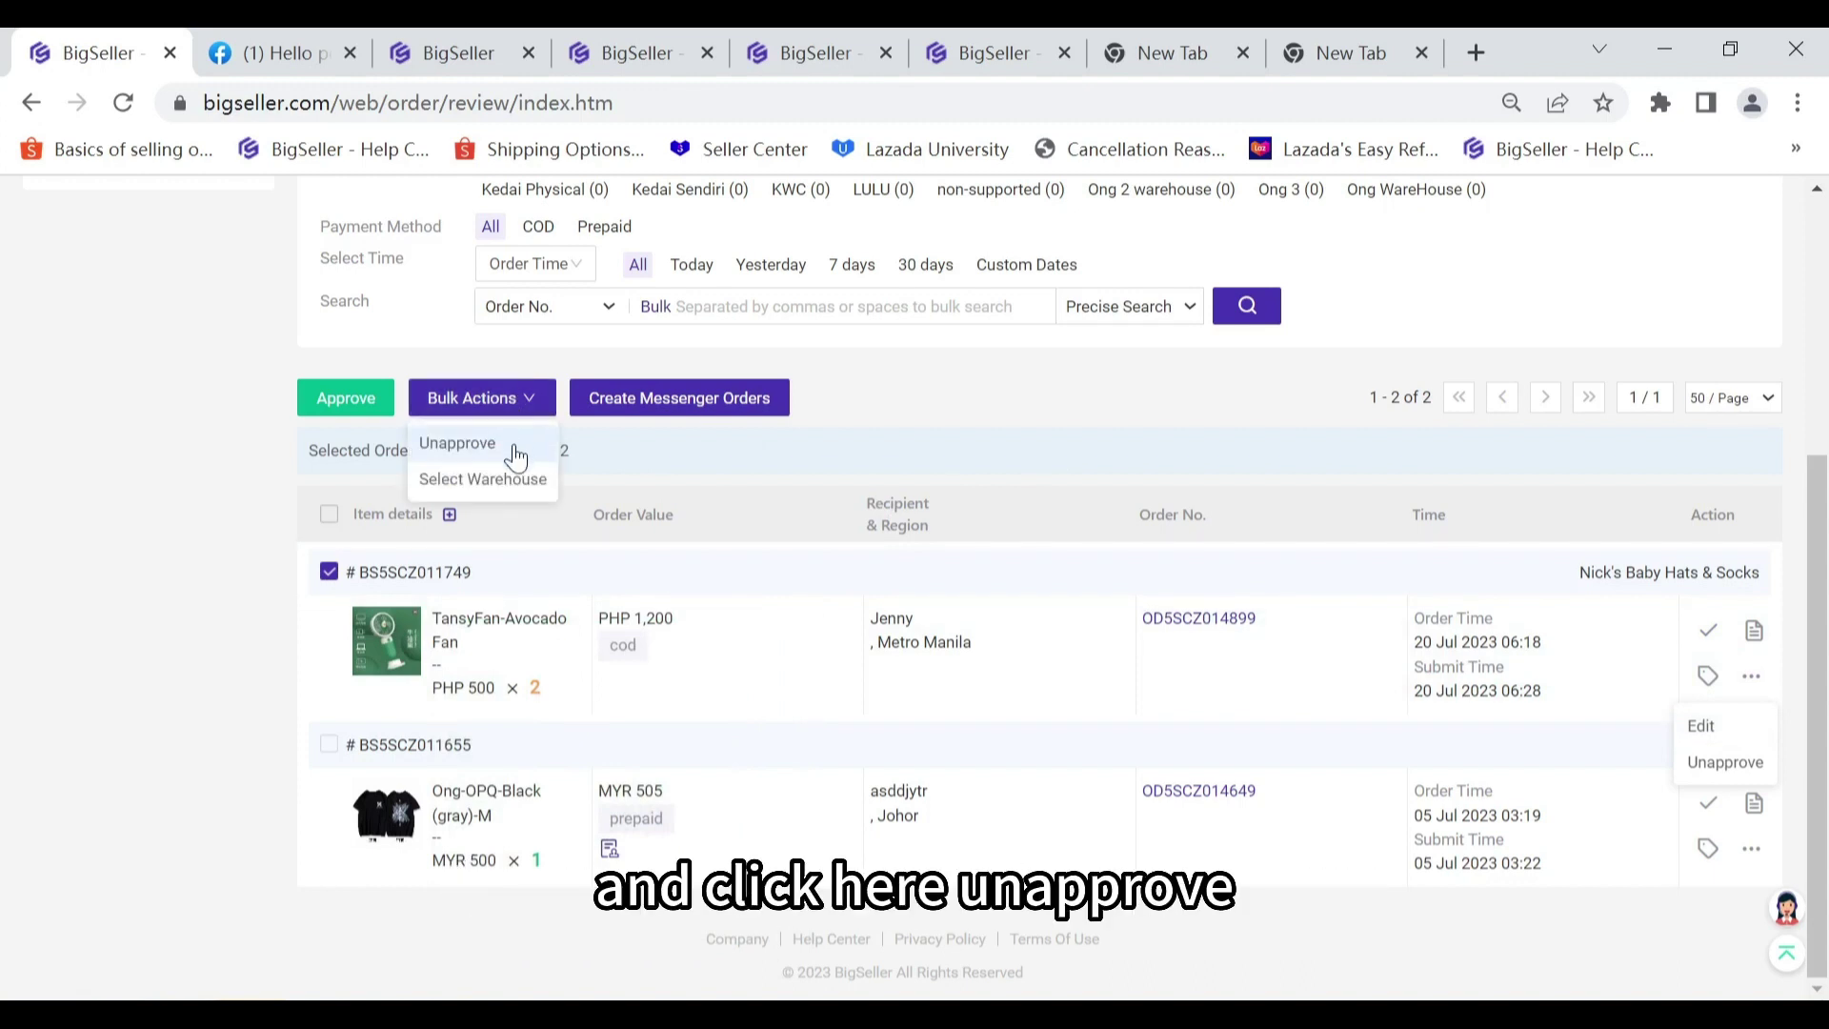
# Step: Approve order #BS5SCZ011749 and dismiss the approval result
pyautogui.click(514, 456)
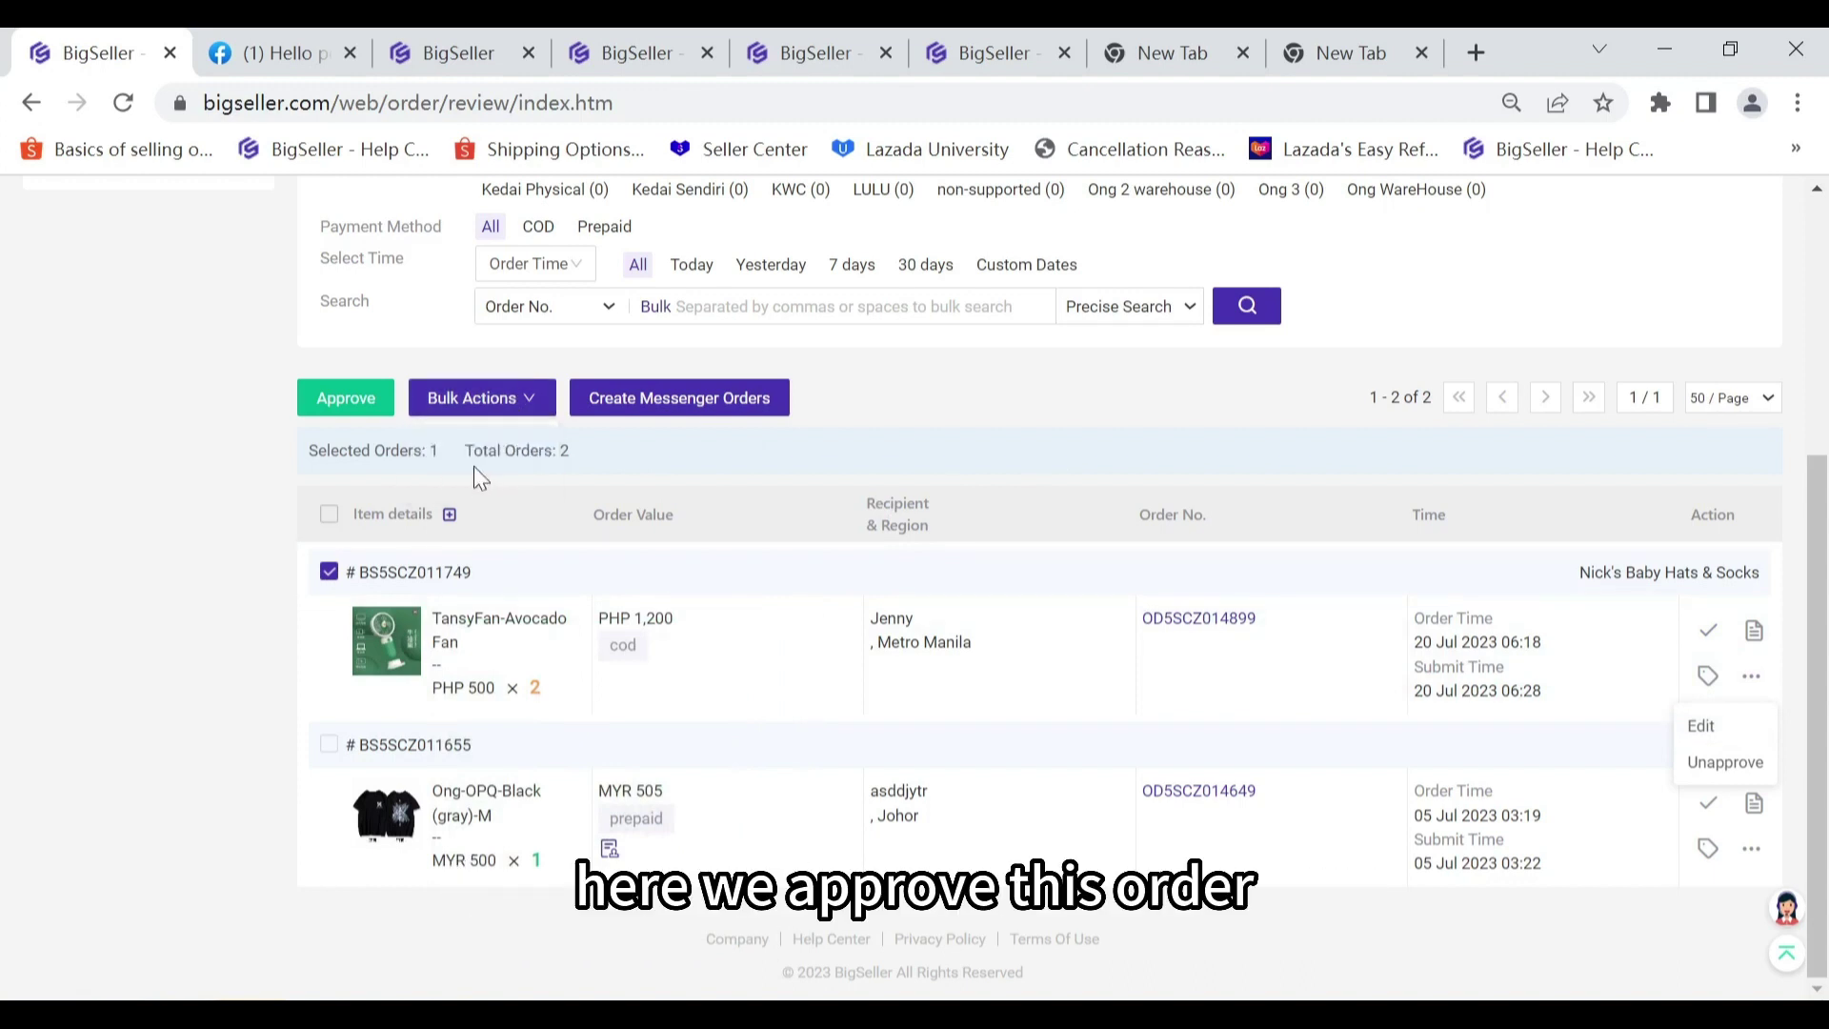
pyautogui.click(343, 412)
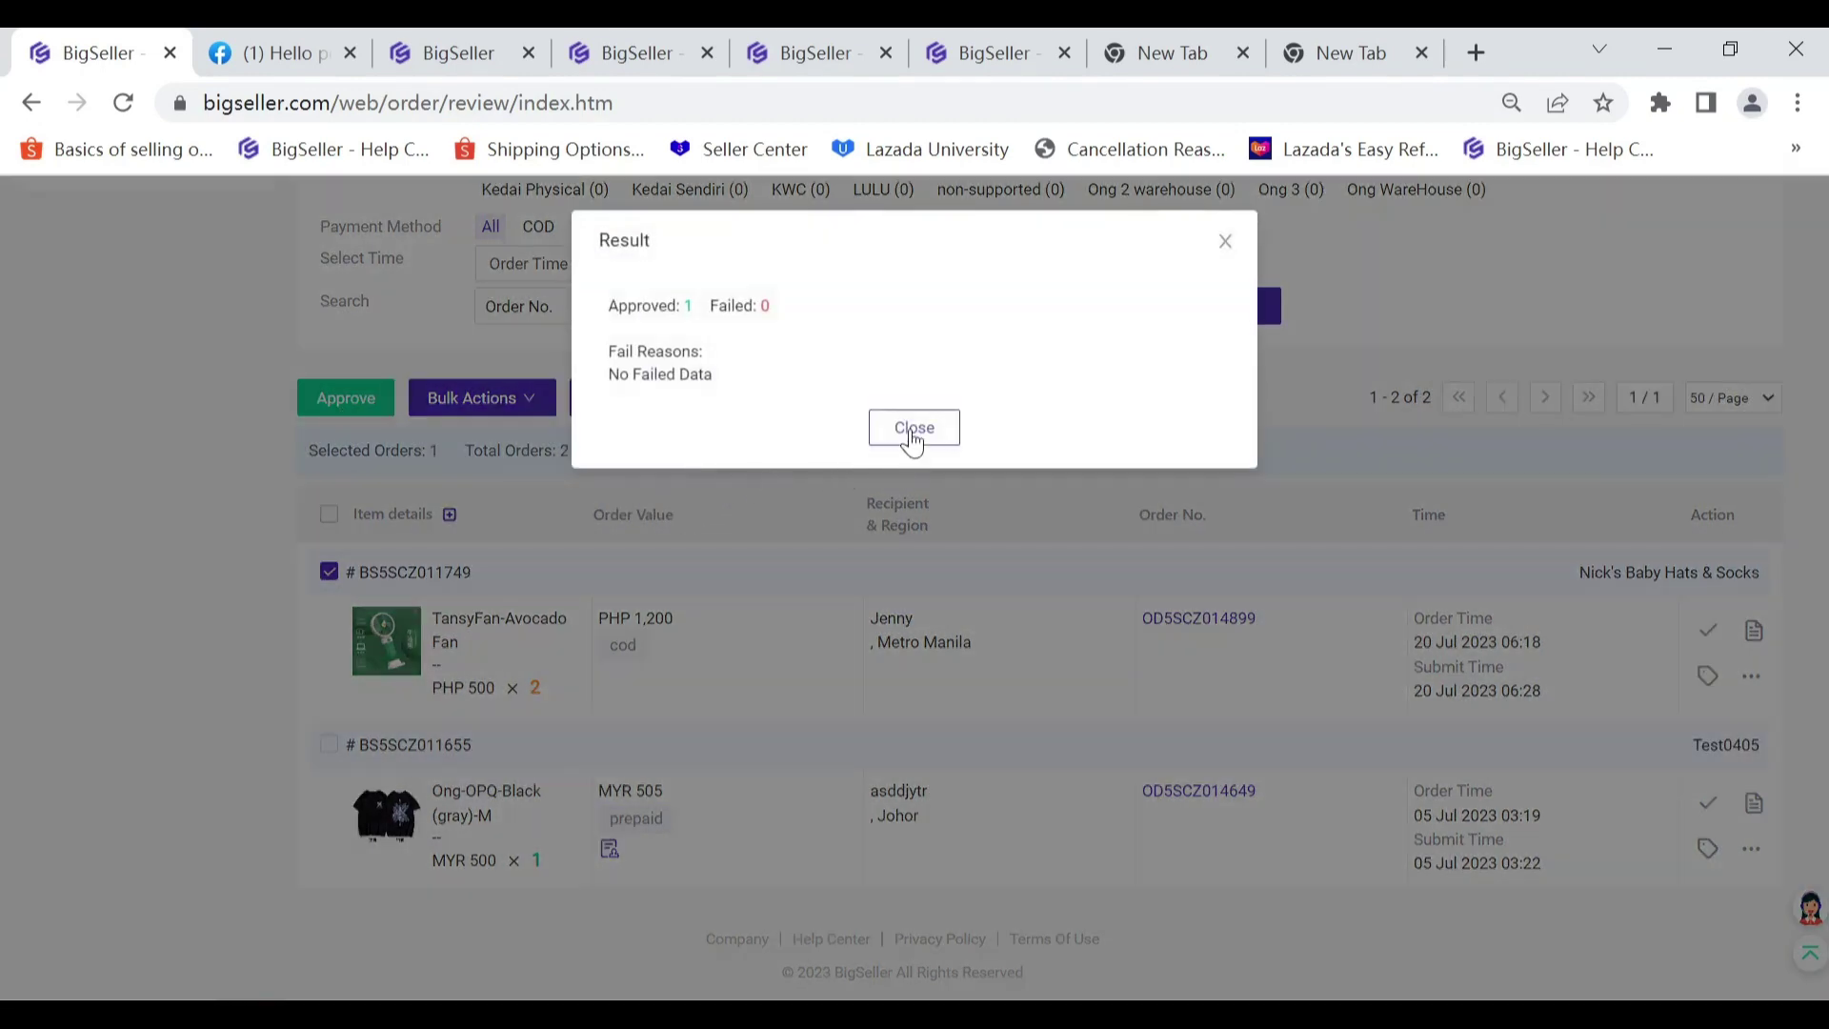
pyautogui.click(912, 438)
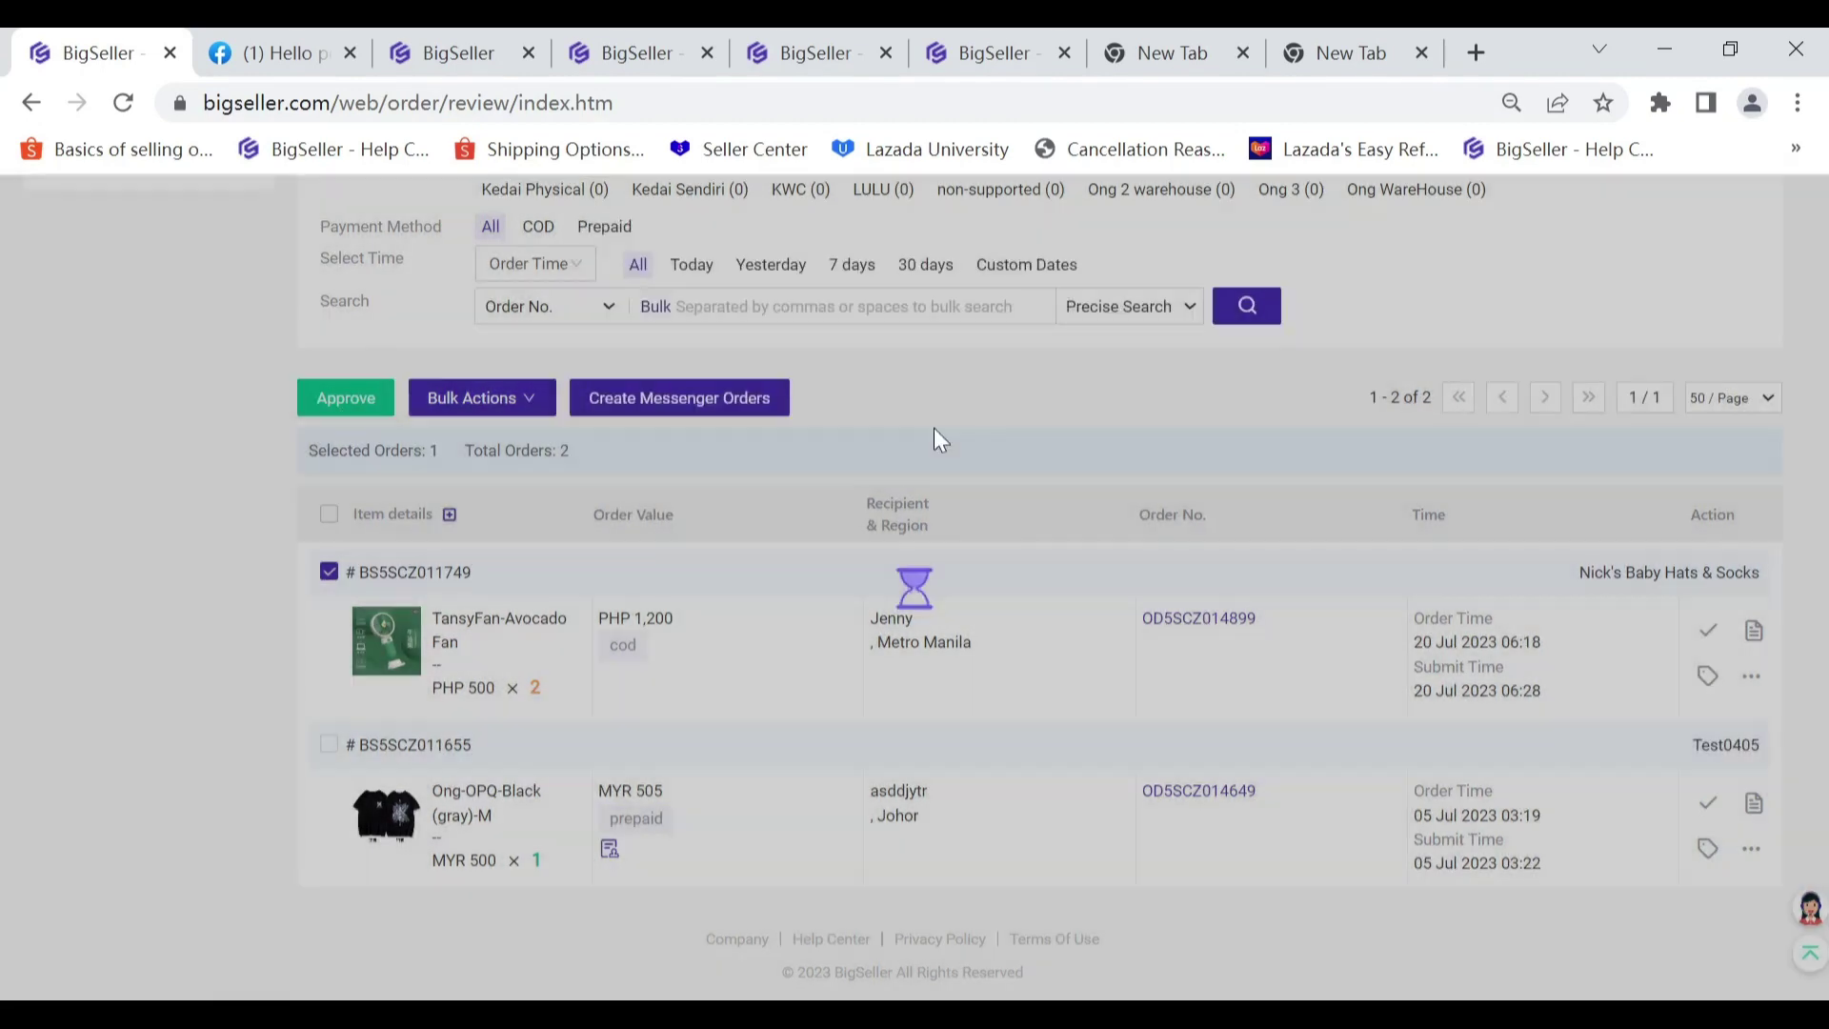
pyautogui.scroll(4, 943, 454)
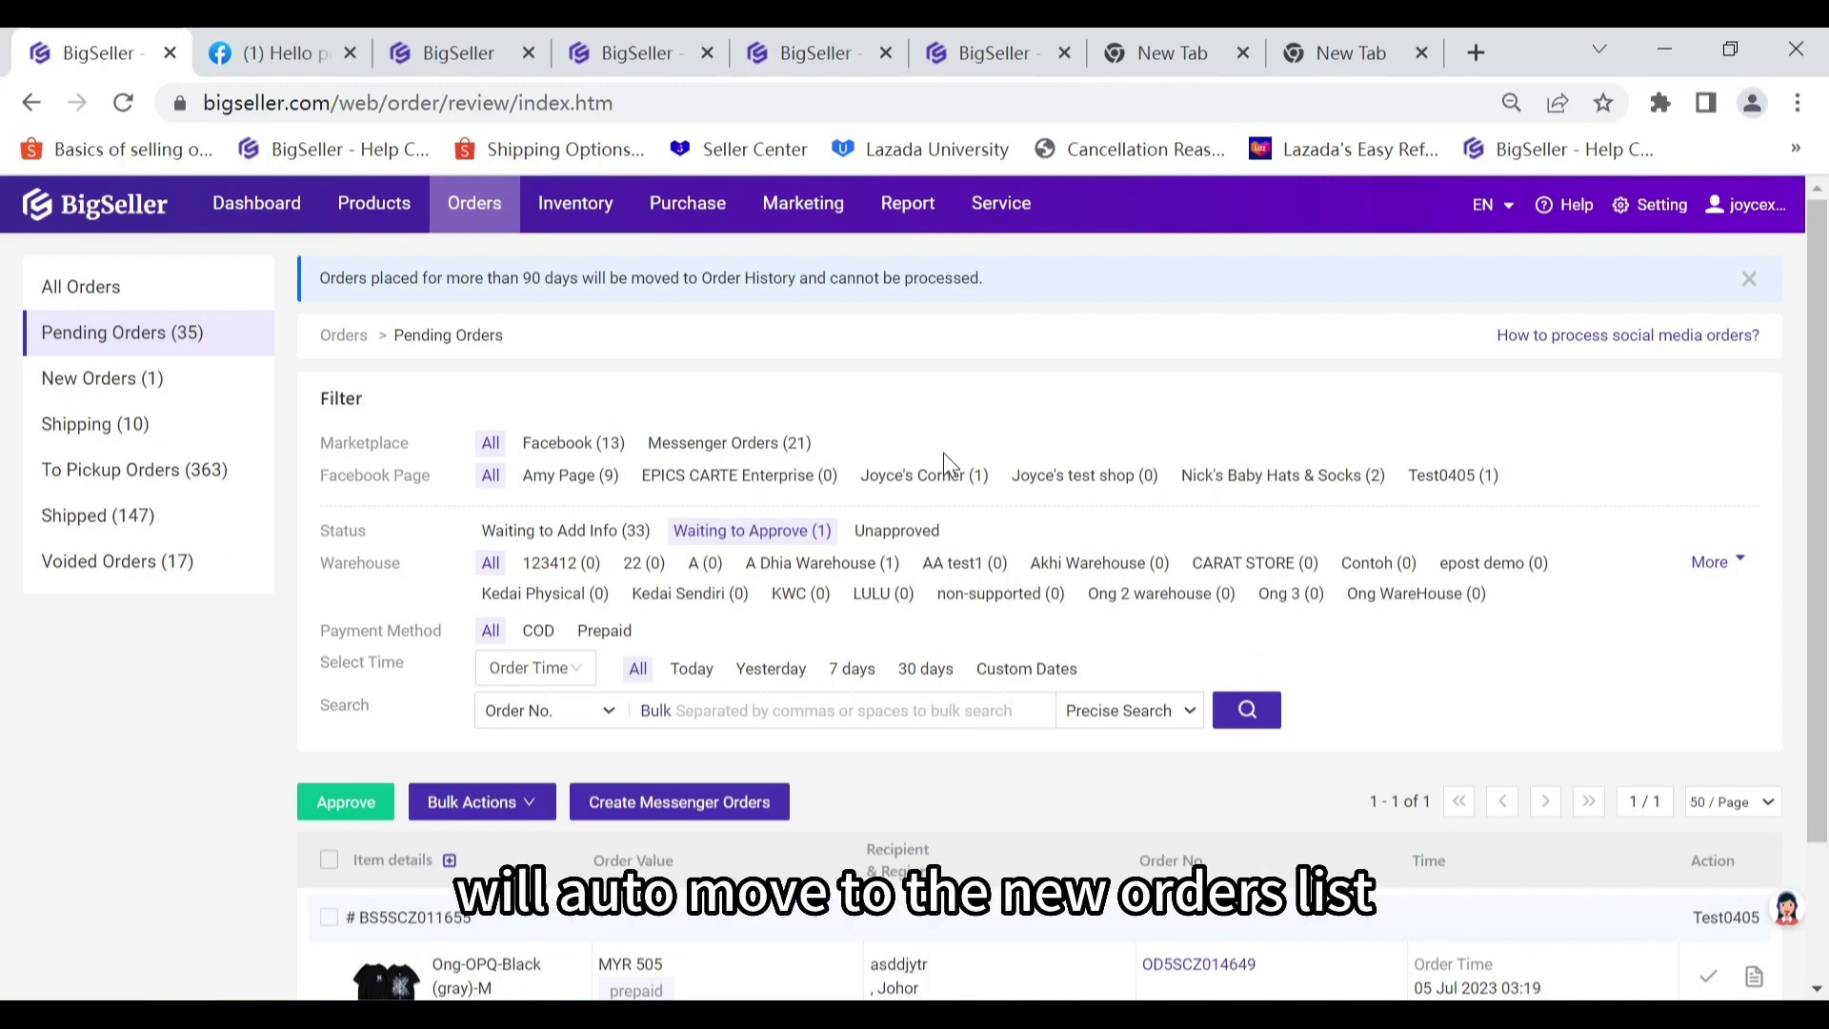
# Step: Open New Orders and find the approved Avocado Fan order under To Pack
pyautogui.click(69, 383)
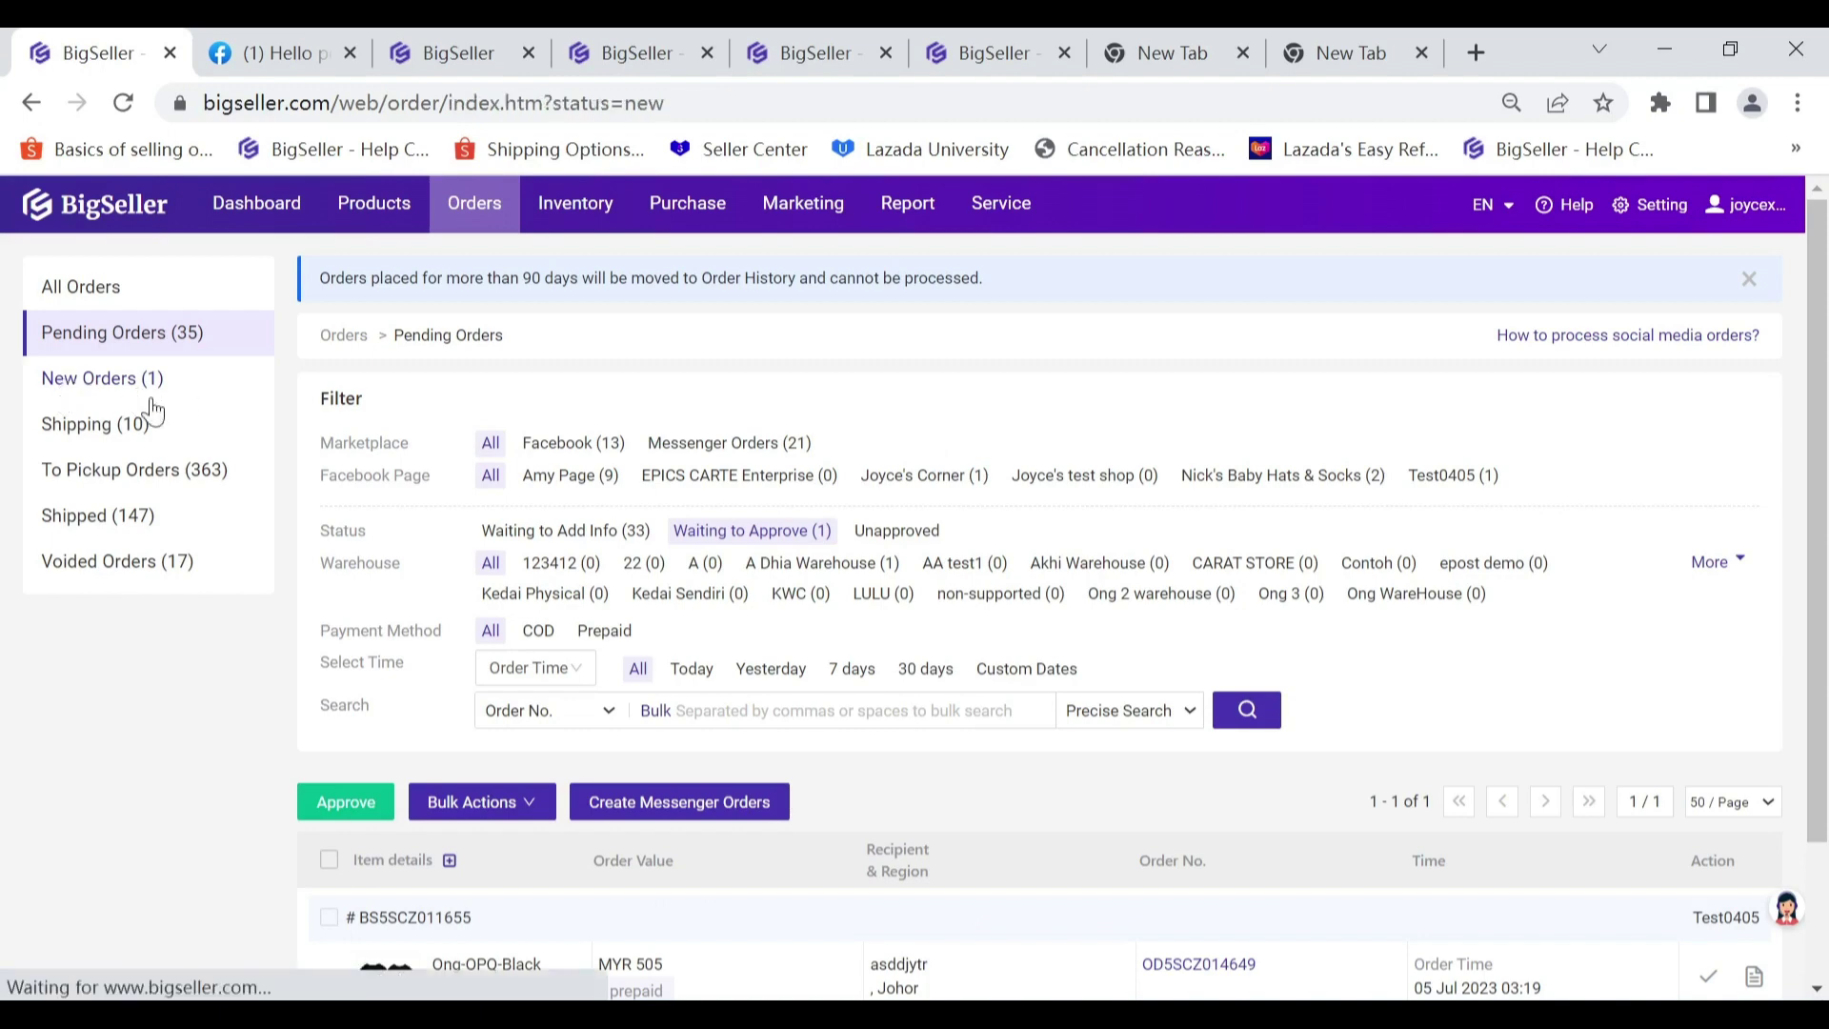
pyautogui.scroll(-6, 606, 534)
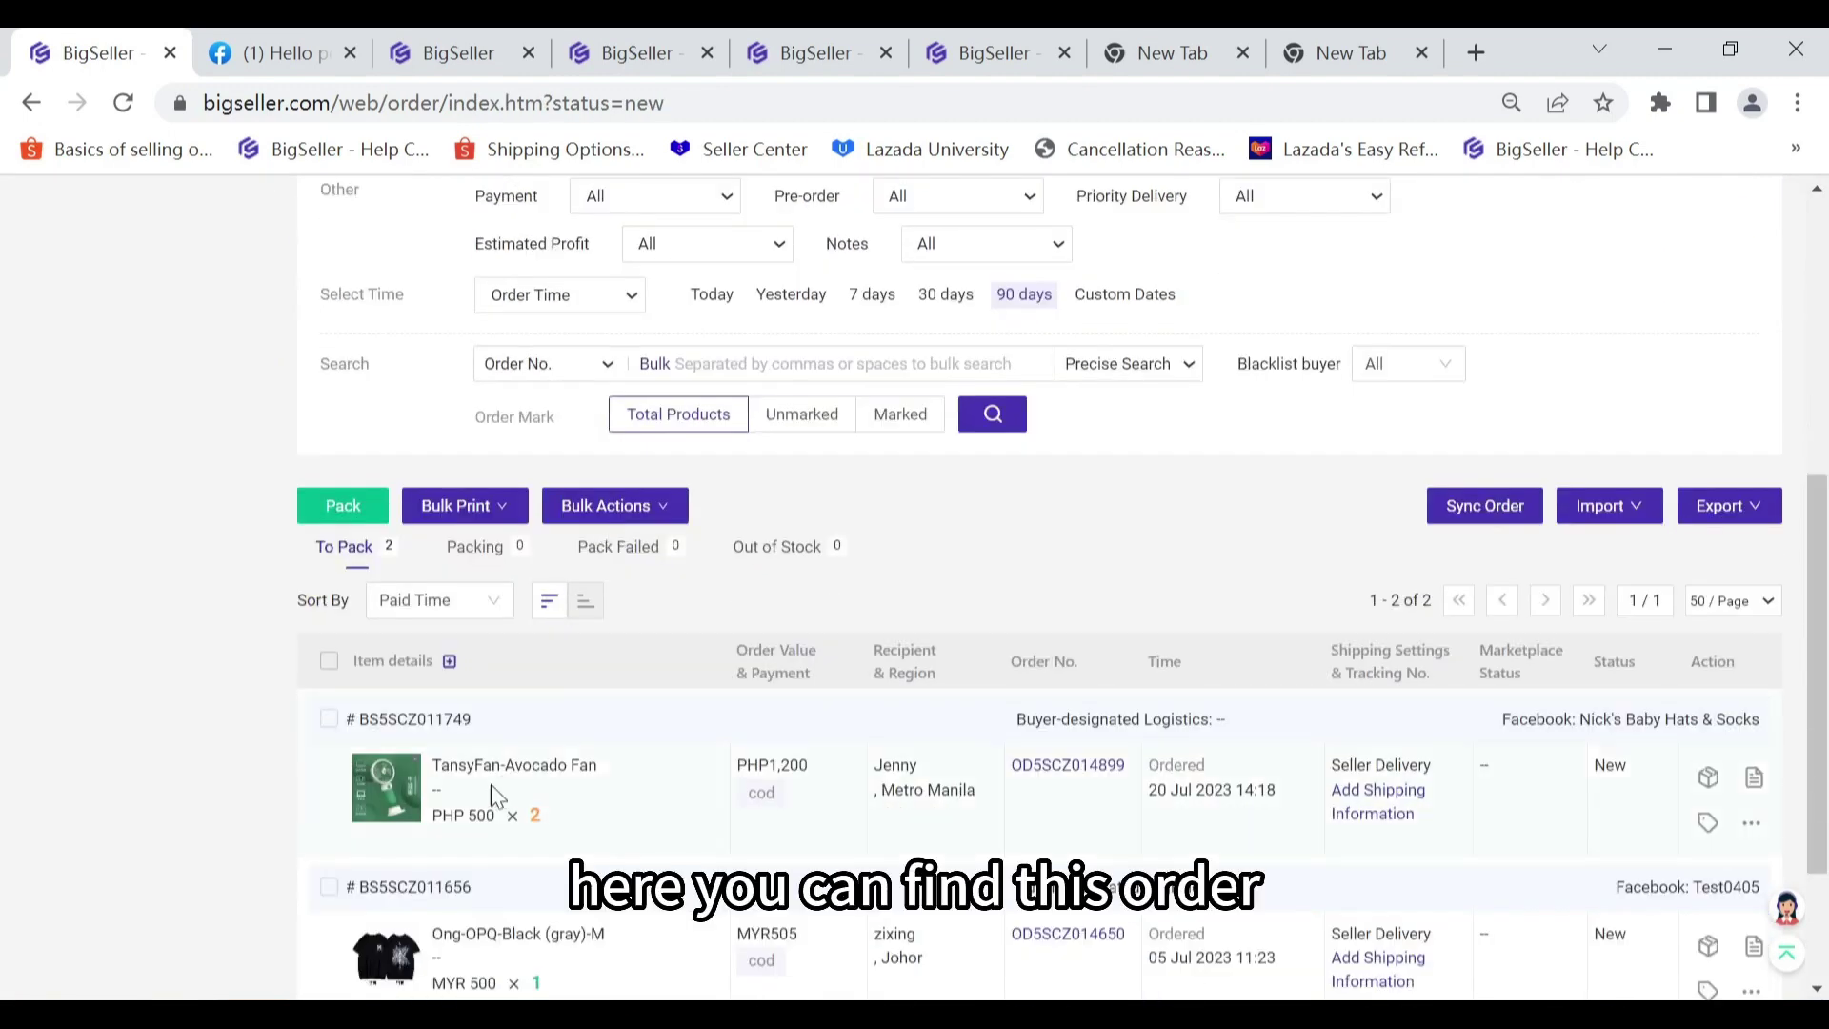